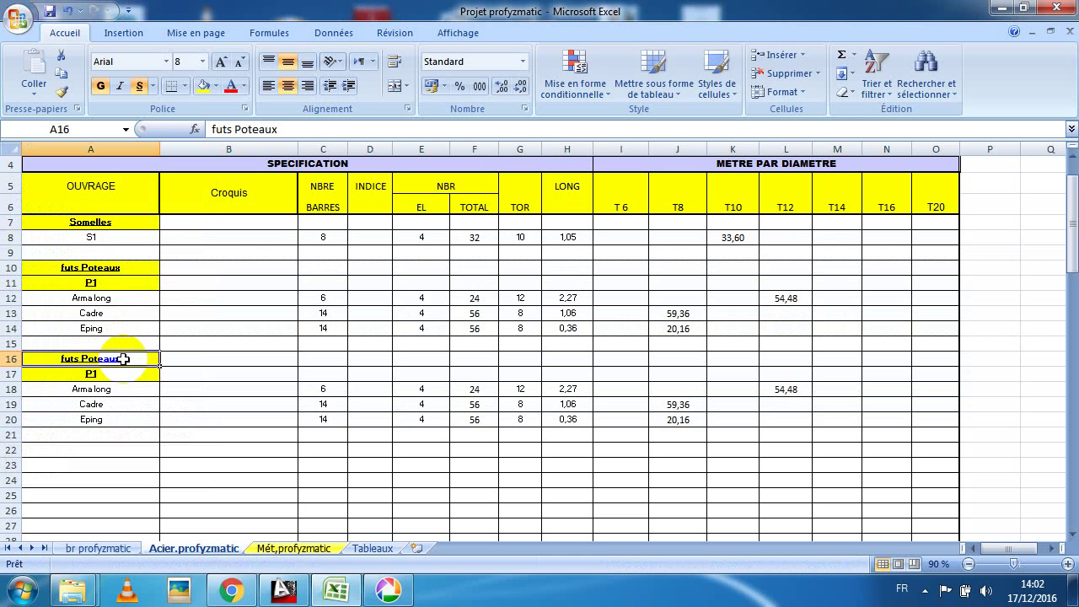
Replace the copied "futs Poteaux" heading in cell A16 with "Chainage".
{"action": "type", "text": "Chainage"}
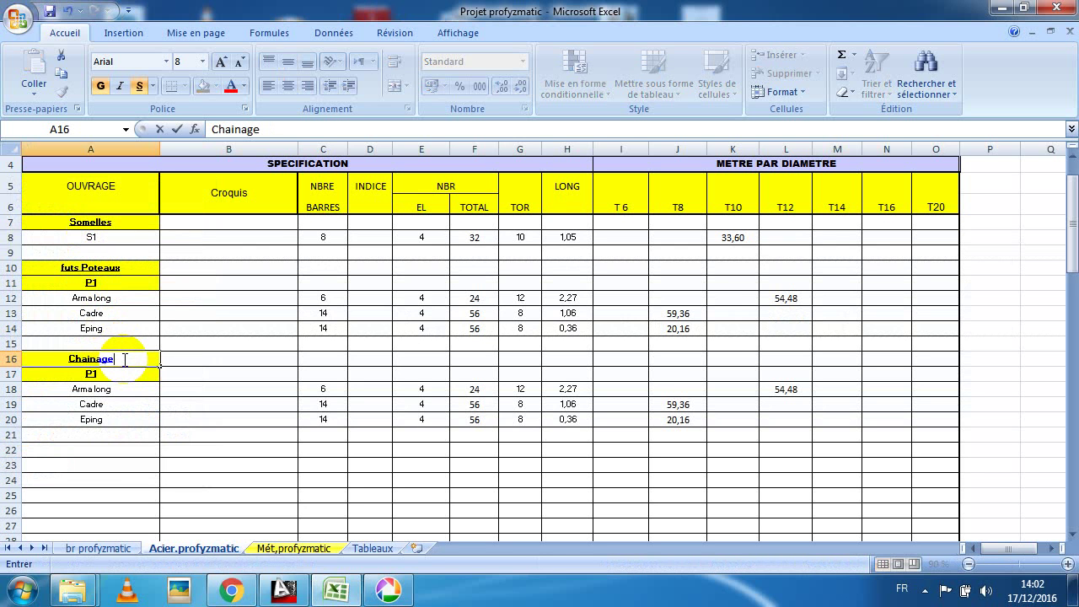
{"action": "key", "text": "ctrl+Return"}
{"action": "scroll", "coordinate": [124, 359], "scroll_direction": "up", "scroll_amount": 1}
{"action": "scroll", "coordinate": [124, 360], "scroll_direction": "down", "scroll_amount": 2}
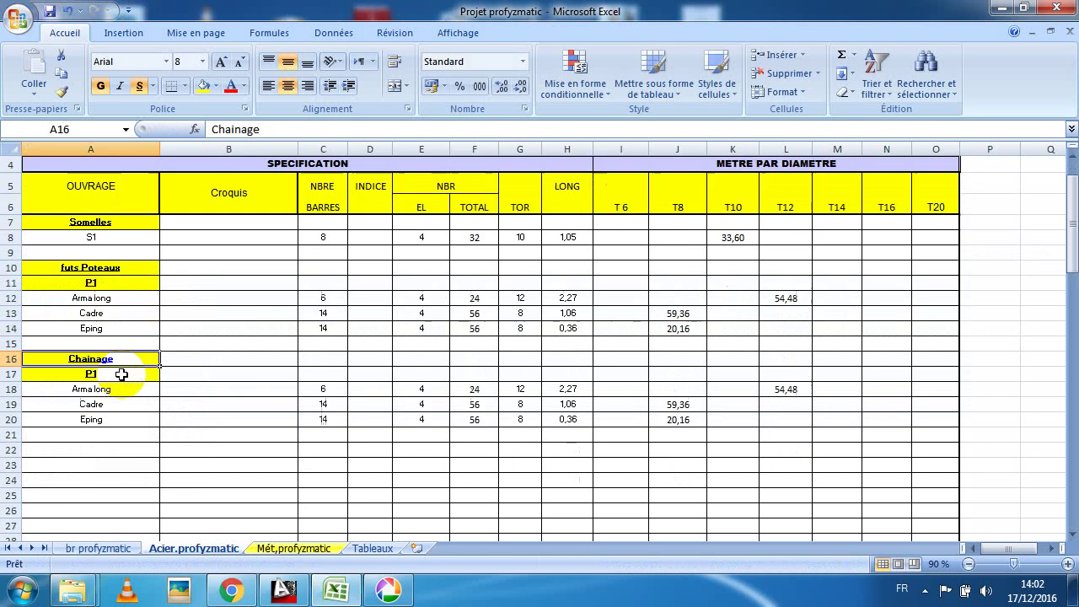
{"action": "left_click", "coordinate": [114, 317]}
{"action": "left_click", "coordinate": [121, 330]}
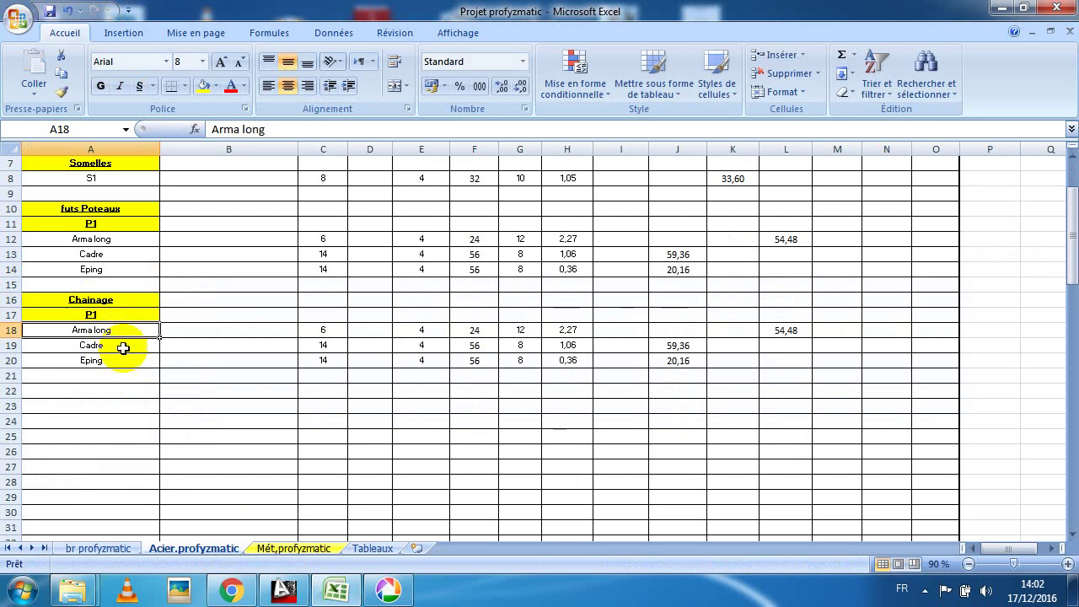
Switch to the AutoCAD drawing and examine the outline and section labels of the CH1 tie beams on the foundation plan.
{"action": "left_click", "coordinate": [281, 593]}
{"action": "scroll", "coordinate": [531, 309], "scroll_direction": "down", "scroll_amount": 5}
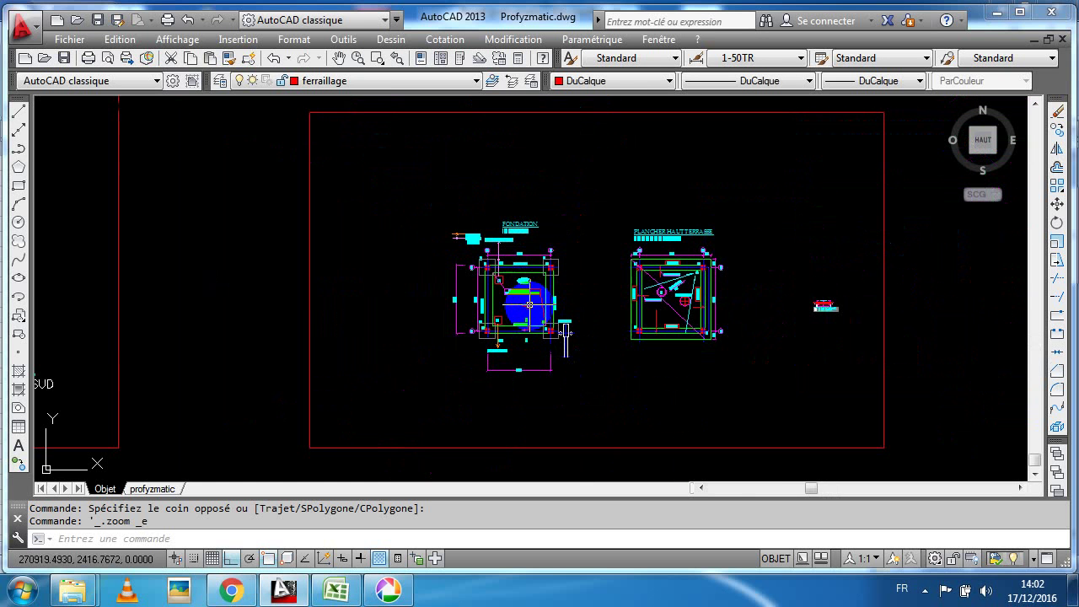
{"action": "middle_click_drag", "start_coordinate": [608, 253], "coordinate": [693, 247]}
{"action": "scroll", "coordinate": [632, 259], "scroll_direction": "down", "scroll_amount": 2}
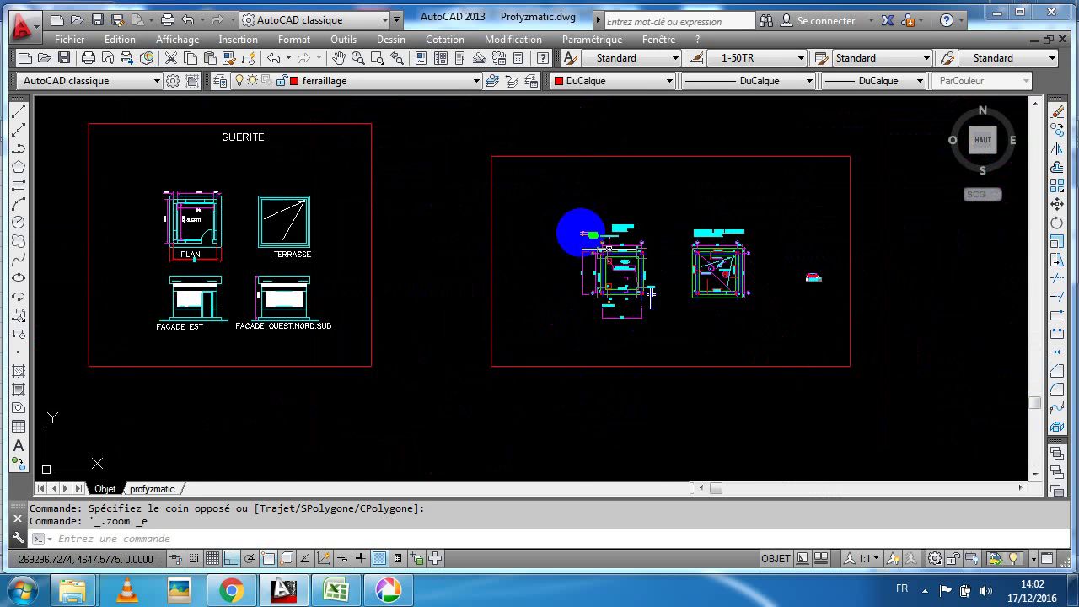
{"action": "scroll", "coordinate": [649, 274], "scroll_direction": "up", "scroll_amount": 7}
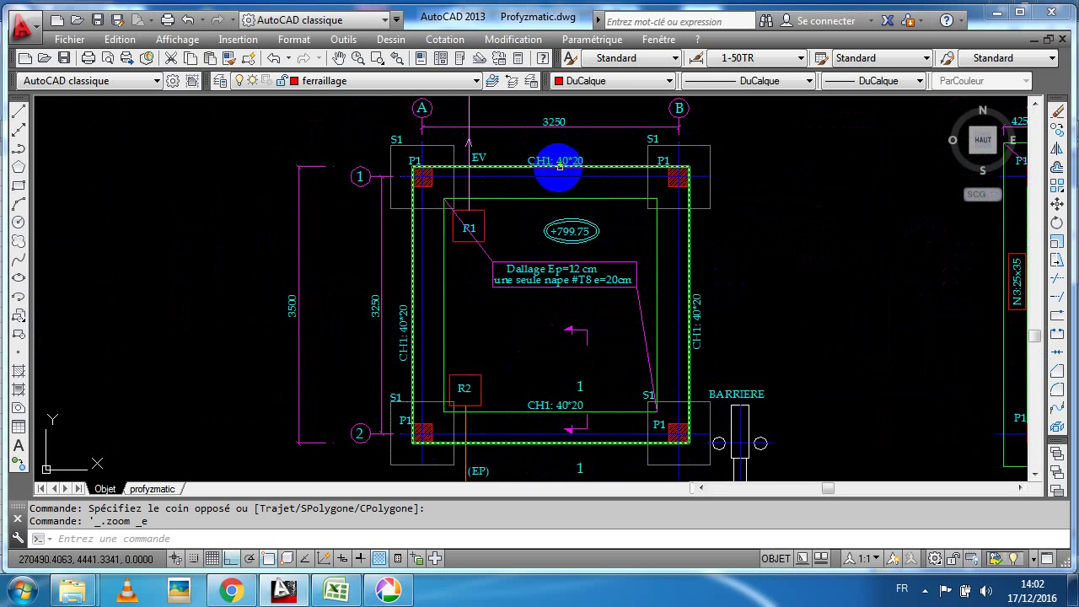
{"action": "scroll", "coordinate": [558, 167], "scroll_direction": "up", "scroll_amount": 2}
{"action": "left_click", "coordinate": [629, 165]}
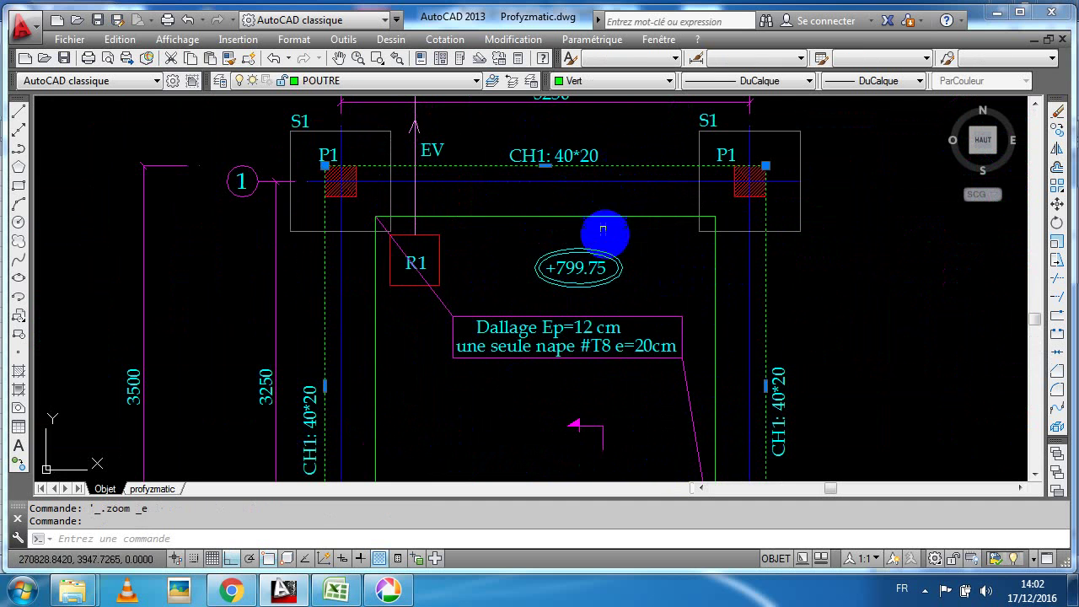
{"action": "scroll", "coordinate": [581, 202], "scroll_direction": "down", "scroll_amount": 2}
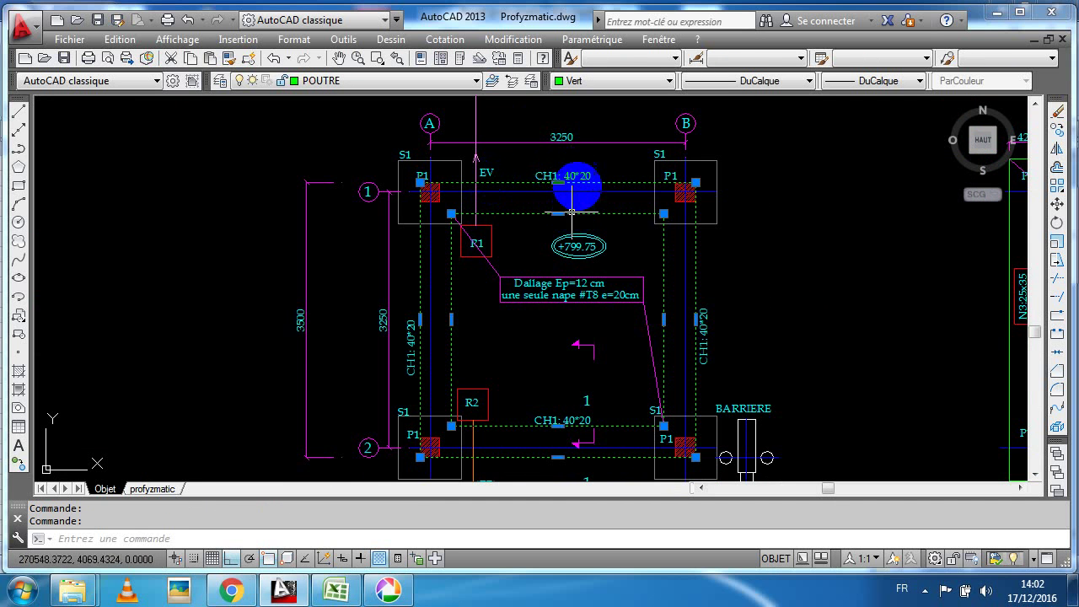
{"action": "scroll", "coordinate": [578, 179], "scroll_direction": "up", "scroll_amount": 3}
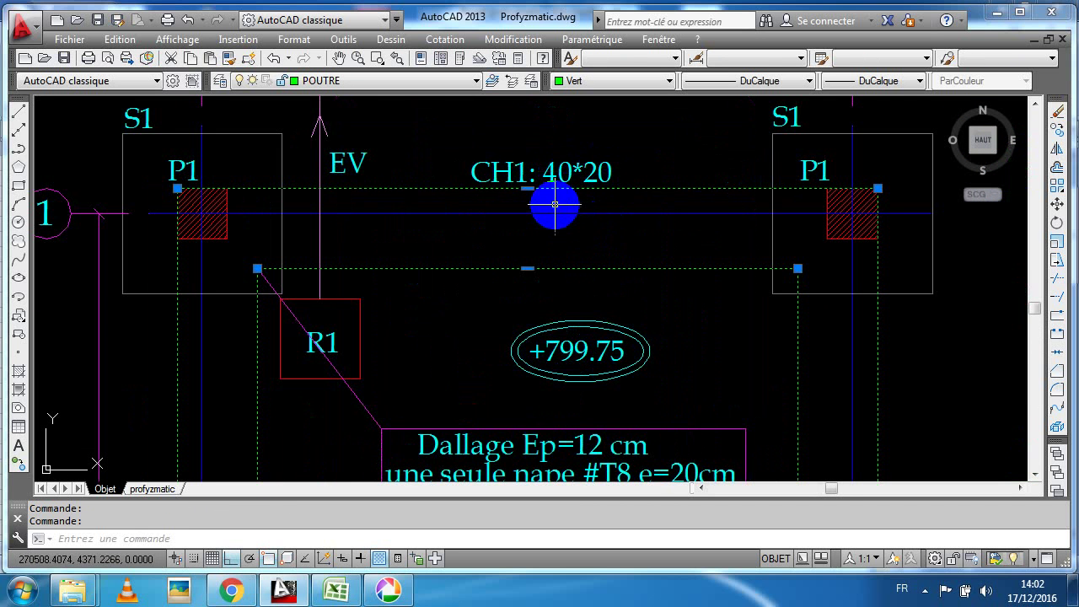
{"action": "scroll", "coordinate": [553, 202], "scroll_direction": "down", "scroll_amount": 5}
{"action": "mouse_move", "coordinate": [554, 204]}
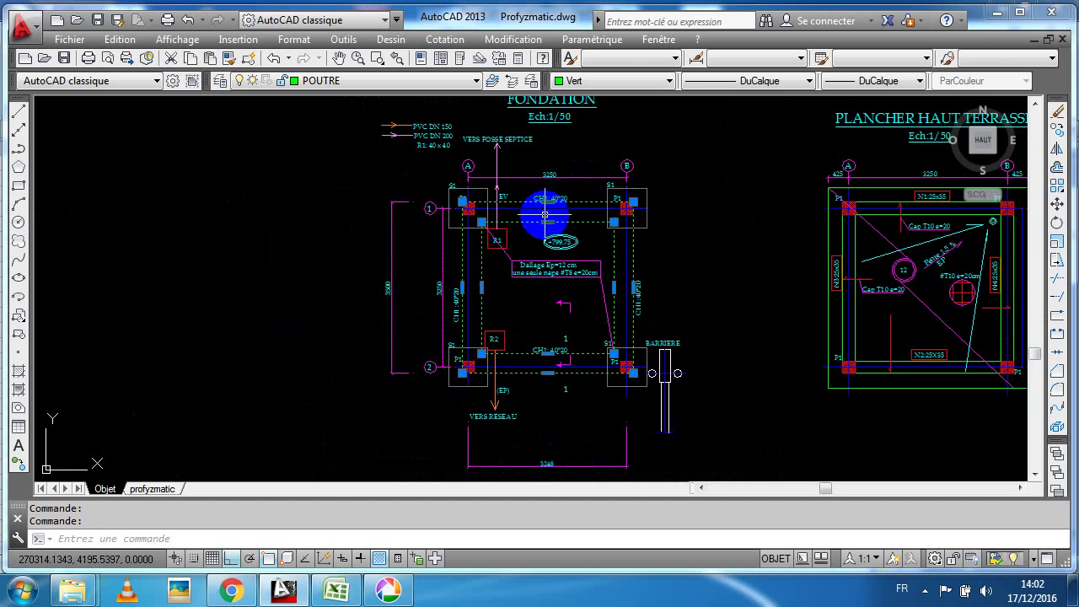
{"action": "key", "text": "Escape"}
{"action": "scroll", "coordinate": [553, 203], "scroll_direction": "up", "scroll_amount": 2}
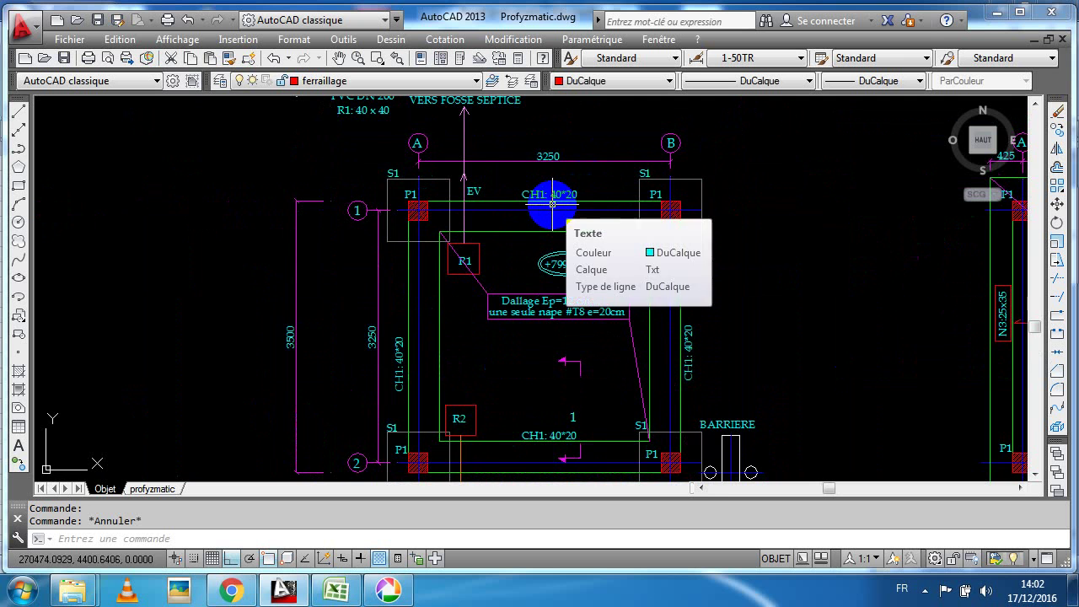
Examine the CH1 section detail for its longitudinal bars, frames and ties.
{"action": "scroll", "coordinate": [552, 204], "scroll_direction": "down", "scroll_amount": 8}
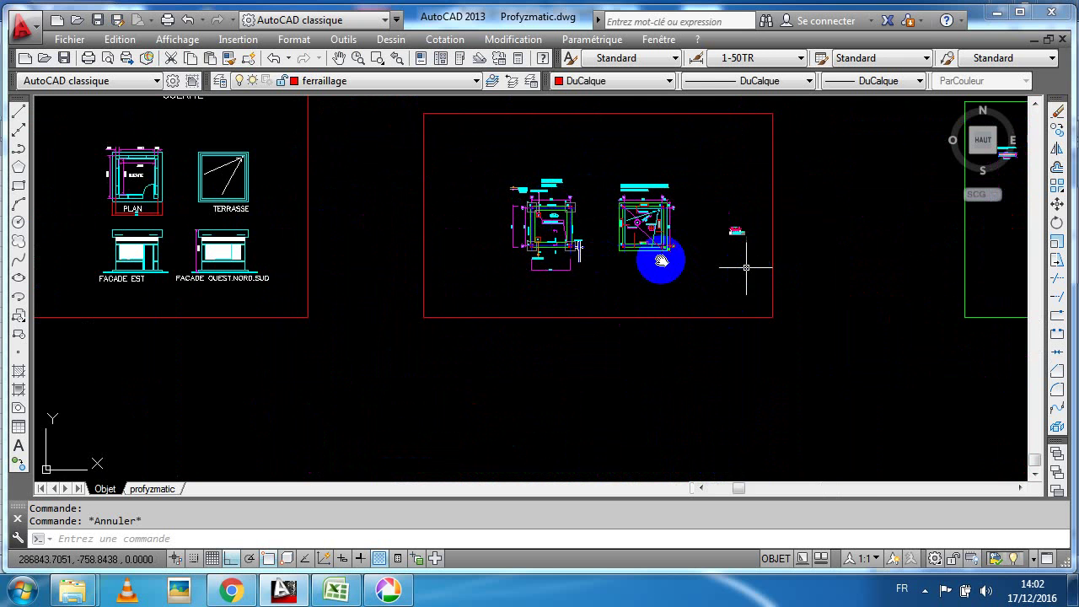
{"action": "scroll", "coordinate": [675, 265], "scroll_direction": "right", "scroll_amount": 5}
{"action": "scroll", "coordinate": [681, 277], "scroll_direction": "right", "scroll_amount": 5}
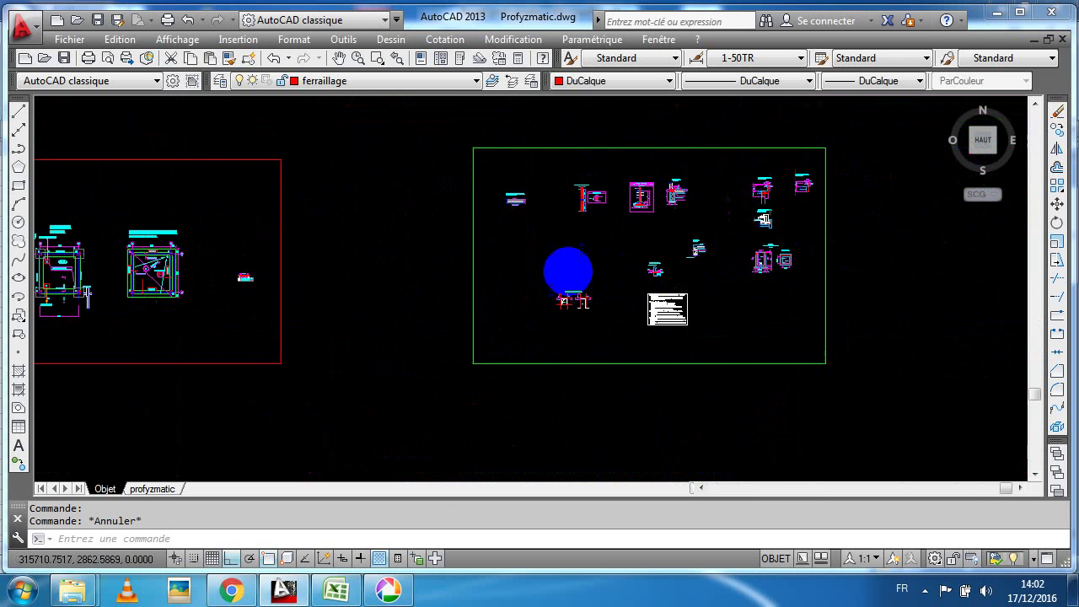
{"action": "scroll", "coordinate": [676, 183], "scroll_direction": "up", "scroll_amount": 5}
{"action": "scroll", "coordinate": [603, 209], "scroll_direction": "up", "scroll_amount": 6}
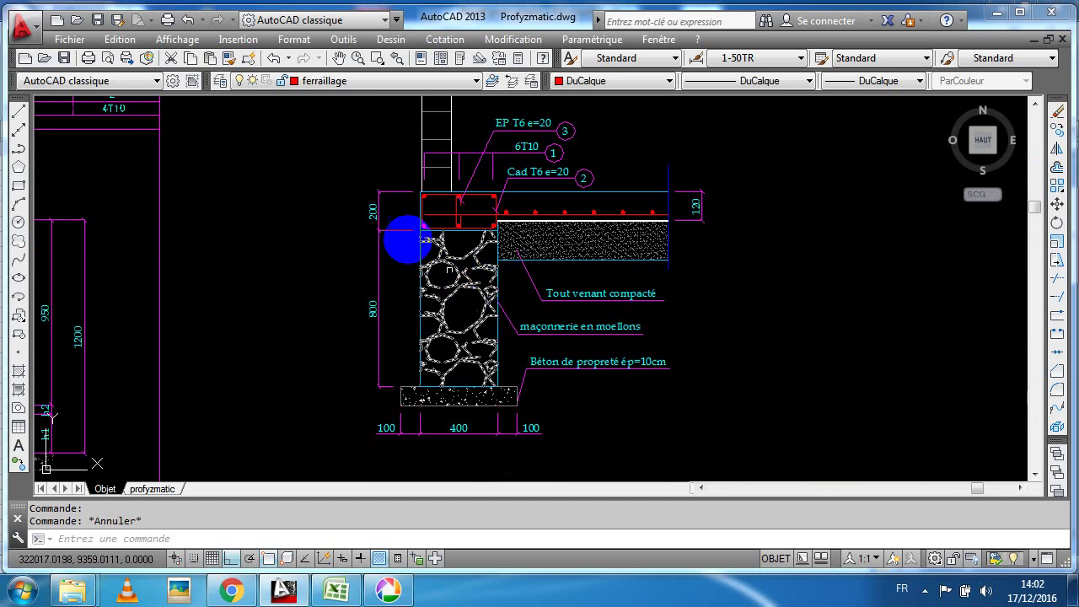
{"action": "middle_click_drag", "start_coordinate": [399, 240], "coordinate": [441, 251]}
{"action": "scroll", "coordinate": [460, 208], "scroll_direction": "up", "scroll_amount": 2}
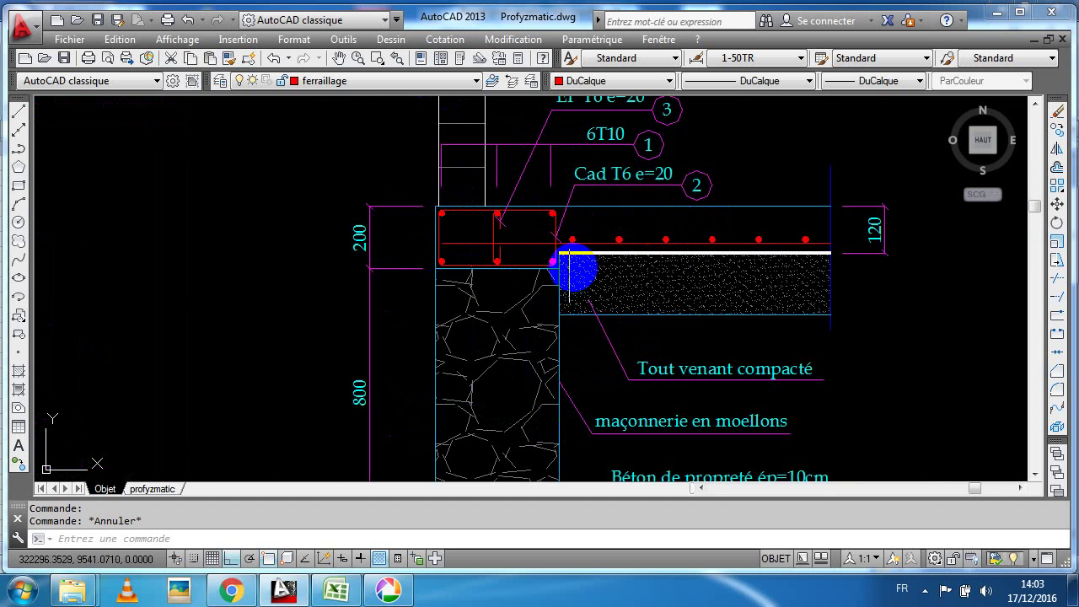
{"action": "scroll", "coordinate": [570, 287], "scroll_direction": "up", "scroll_amount": 2}
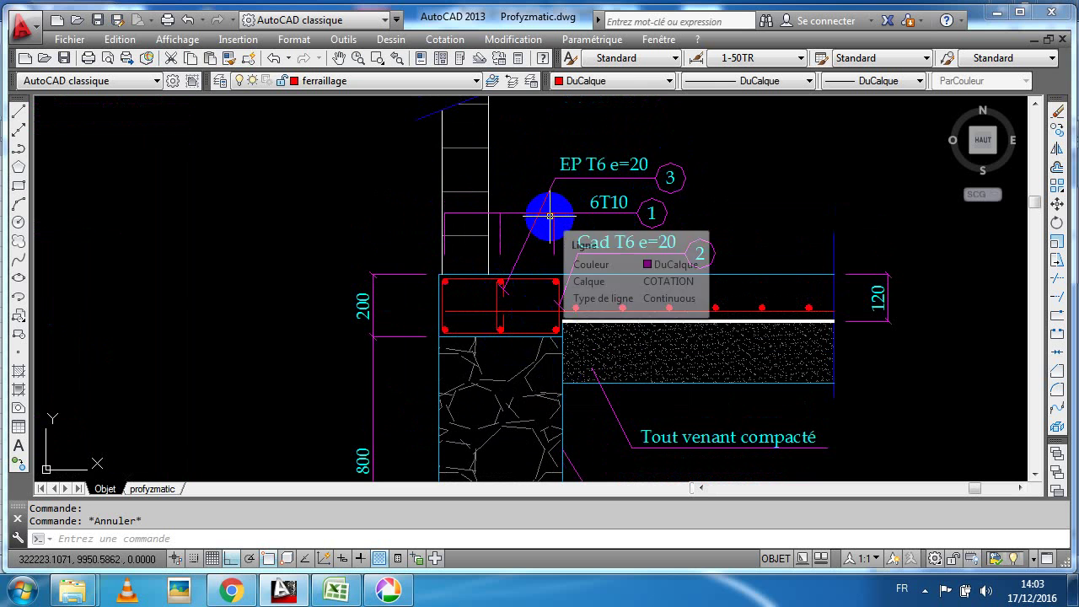
{"action": "scroll", "coordinate": [539, 217], "scroll_direction": "down", "scroll_amount": 5}
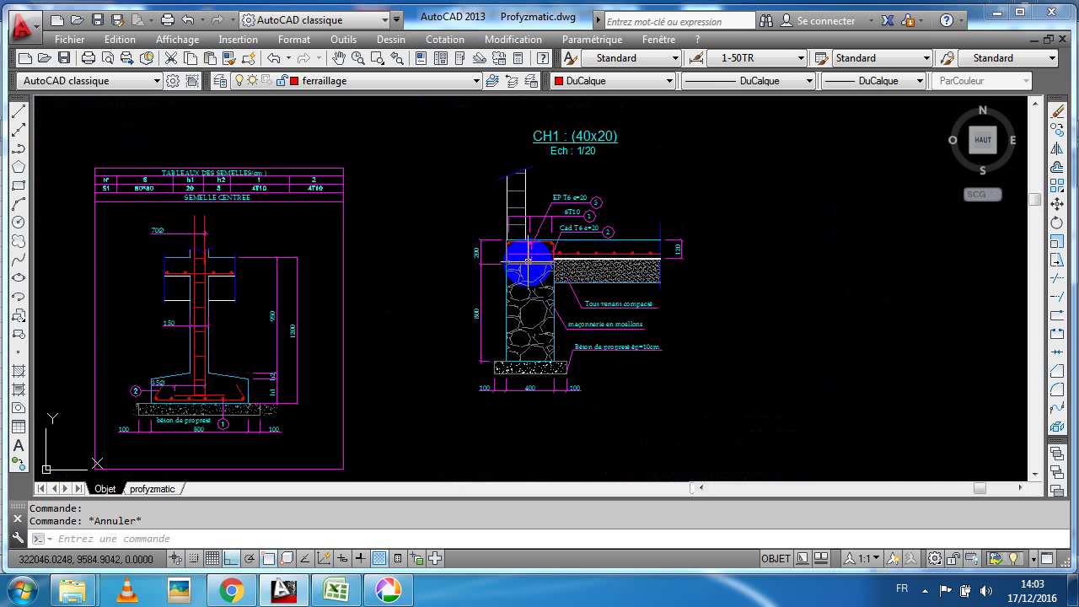
Examine the CH1 beam along axis A on the foundation plan, including its length dimensions between axes 1 and 2.
{"action": "scroll", "coordinate": [528, 262], "scroll_direction": "down", "scroll_amount": 6}
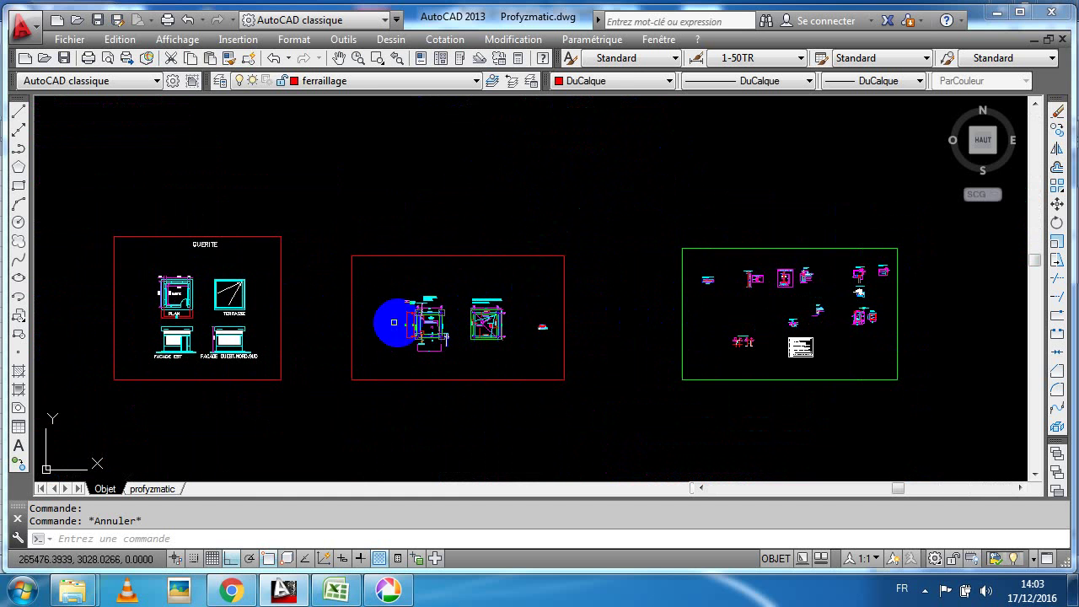
{"action": "scroll", "coordinate": [426, 312], "scroll_direction": "up", "scroll_amount": 8}
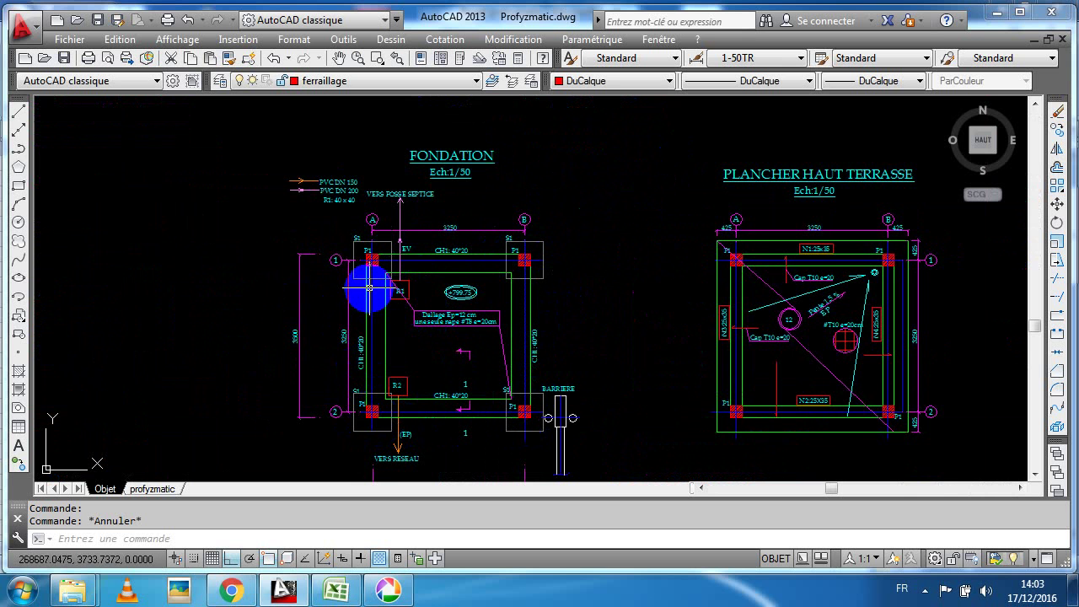
{"action": "scroll", "coordinate": [343, 342], "scroll_direction": "up", "scroll_amount": 4}
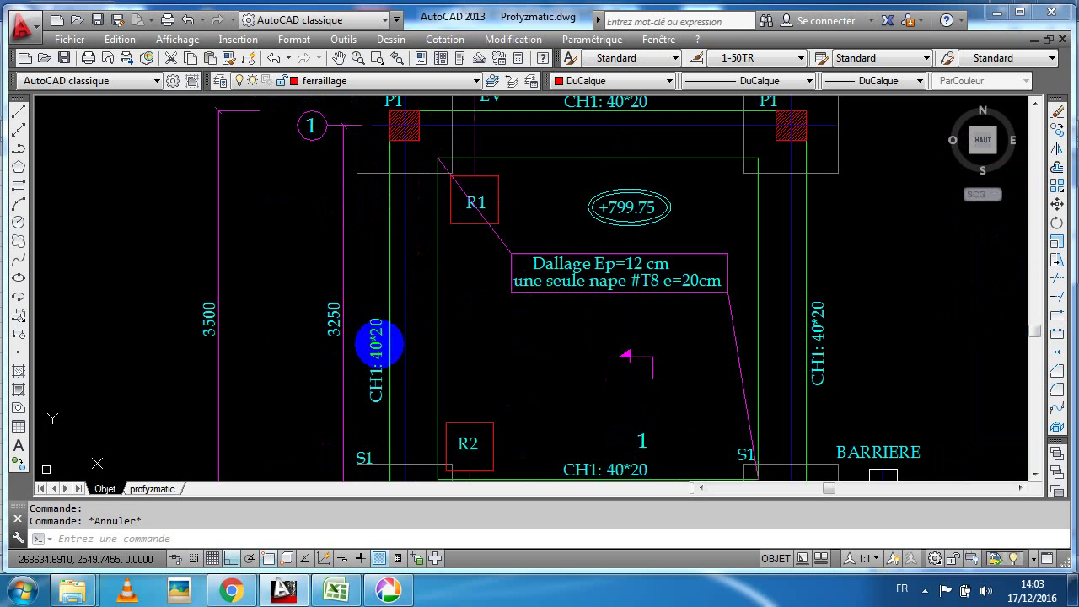
{"action": "scroll", "coordinate": [331, 326], "scroll_direction": "down", "scroll_amount": 2}
{"action": "scroll", "coordinate": [336, 333], "scroll_direction": "up", "scroll_amount": 6}
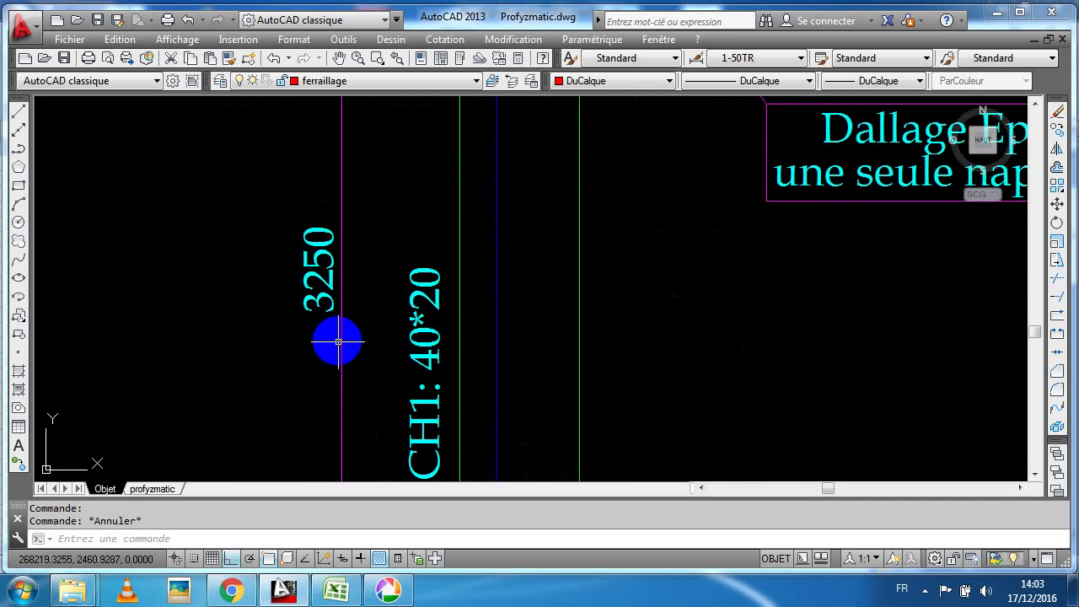
{"action": "scroll", "coordinate": [316, 276], "scroll_direction": "down", "scroll_amount": 6}
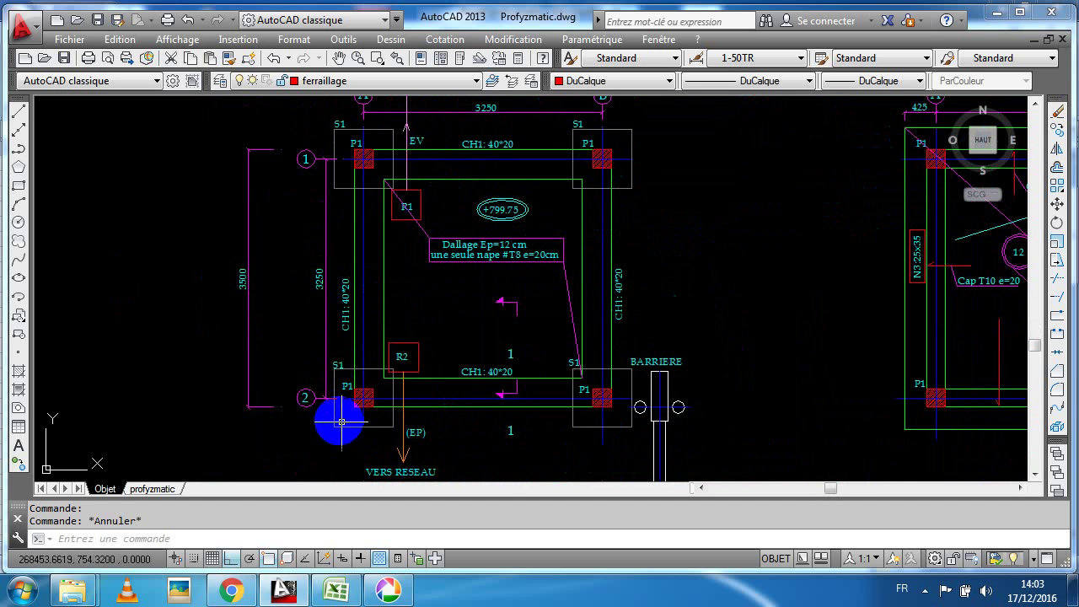
{"action": "scroll", "coordinate": [337, 418], "scroll_direction": "up", "scroll_amount": 4}
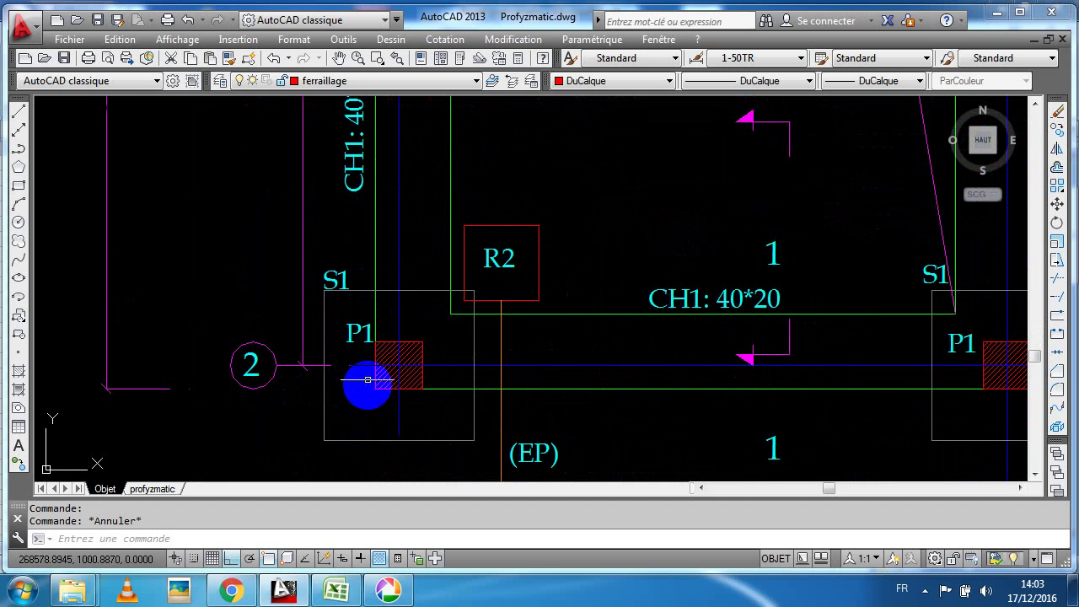
{"action": "scroll", "coordinate": [366, 367], "scroll_direction": "down", "scroll_amount": 5}
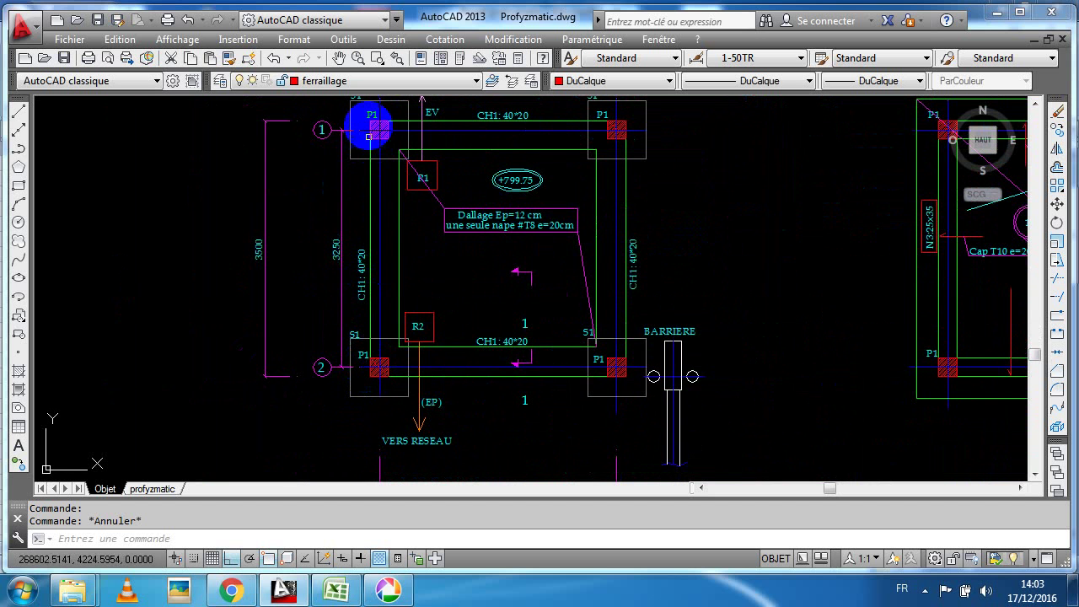
{"action": "scroll", "coordinate": [368, 120], "scroll_direction": "up", "scroll_amount": 5}
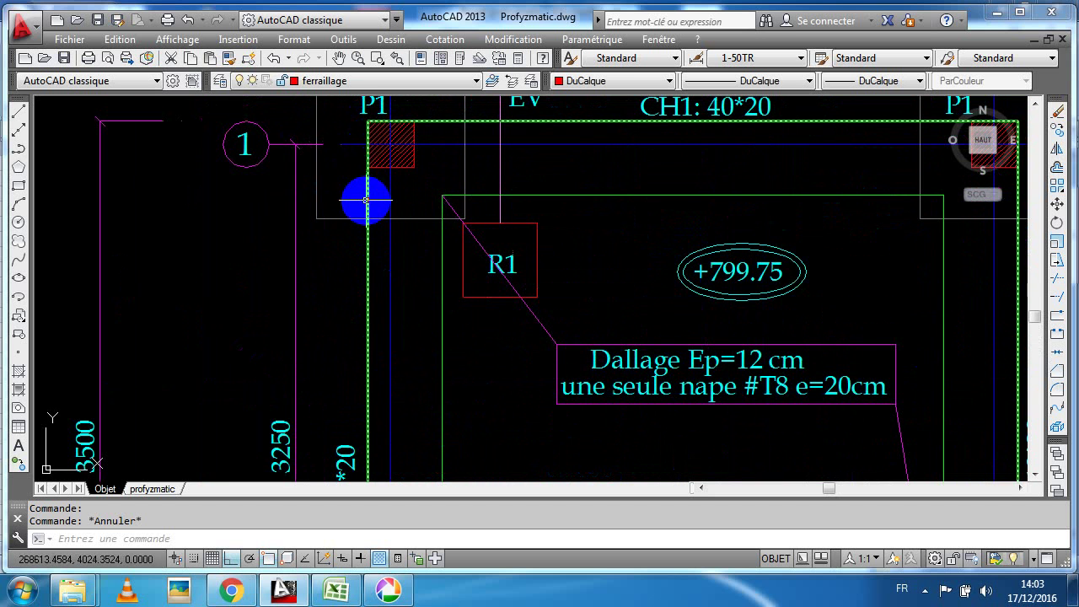
{"action": "scroll", "coordinate": [366, 198], "scroll_direction": "down", "scroll_amount": 3}
Compare the length dimensions of the CH1 beams in both directions on the foundation plan, along axis 1 and axis A.
{"action": "scroll", "coordinate": [645, 165], "scroll_direction": "up", "scroll_amount": 3}
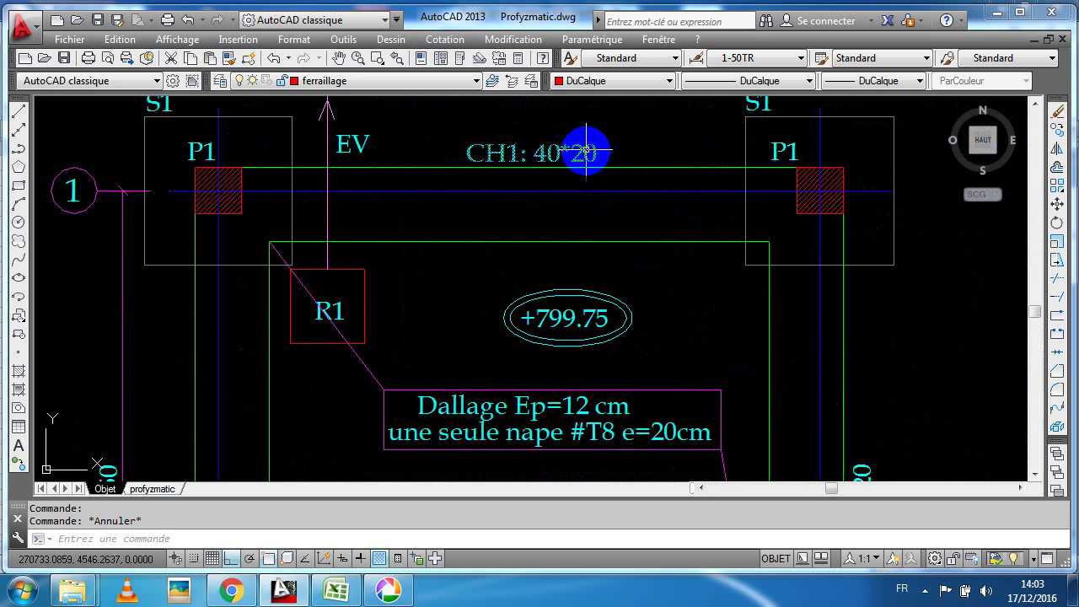
{"action": "scroll", "coordinate": [588, 184], "scroll_direction": "down", "scroll_amount": 2}
{"action": "scroll", "coordinate": [587, 184], "scroll_direction": "down", "scroll_amount": 2}
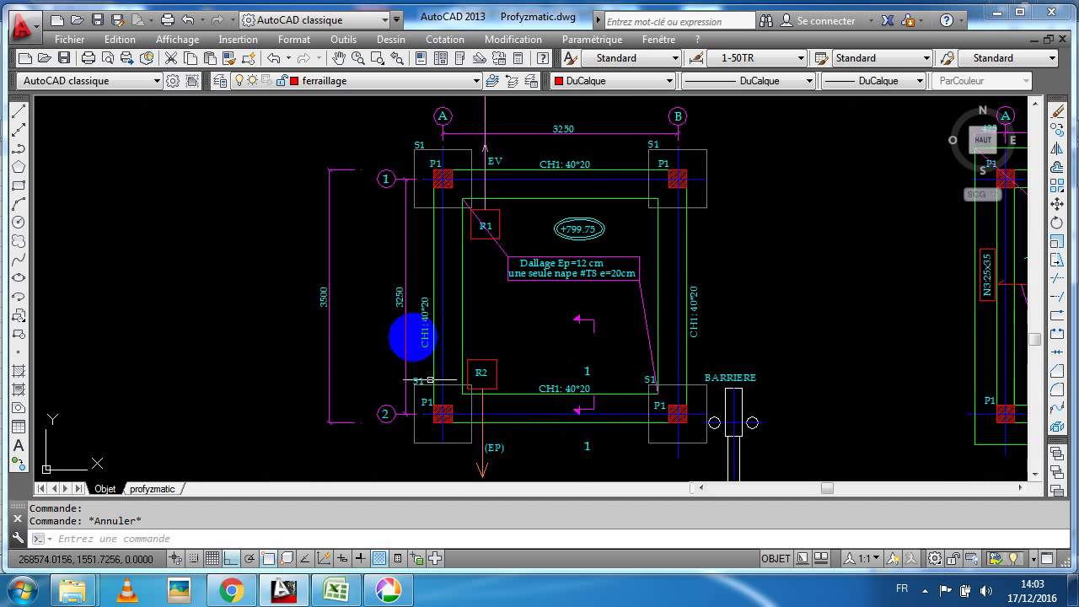
{"action": "scroll", "coordinate": [404, 327], "scroll_direction": "up", "scroll_amount": 4}
{"action": "scroll", "coordinate": [379, 277], "scroll_direction": "down", "scroll_amount": 4}
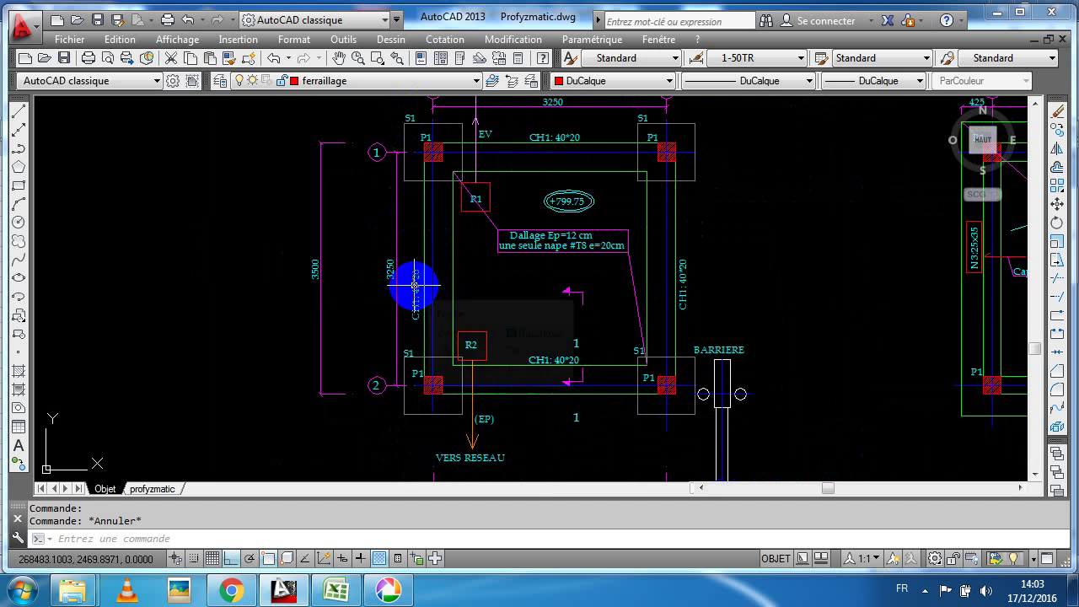
{"action": "middle_click_drag", "start_coordinate": [558, 111], "coordinate": [558, 163]}
{"action": "scroll", "coordinate": [478, 143], "scroll_direction": "up", "scroll_amount": 6}
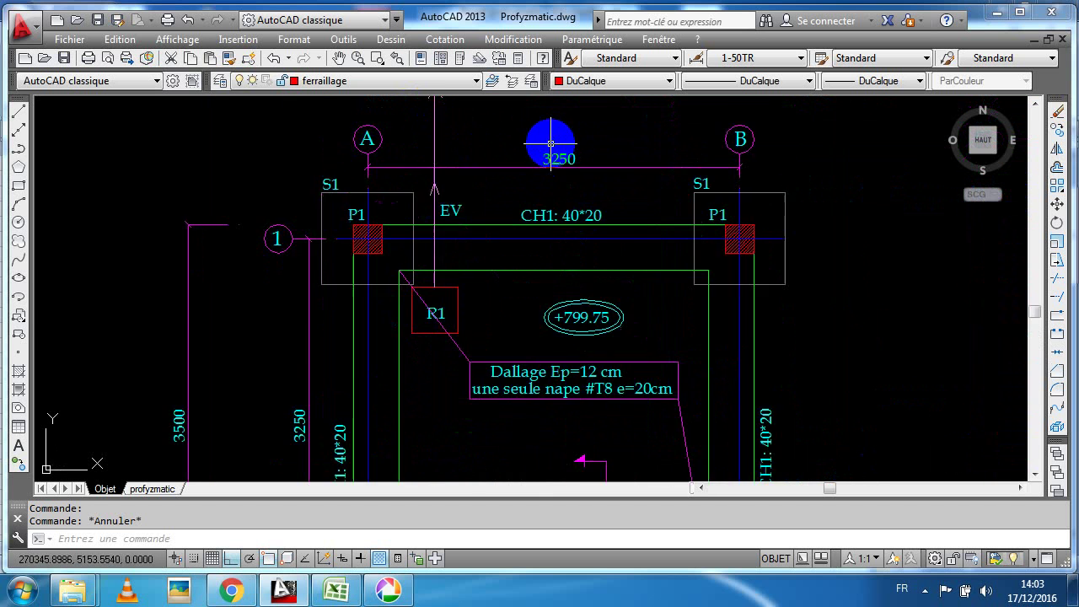
{"action": "scroll", "coordinate": [403, 211], "scroll_direction": "down", "scroll_amount": 4}
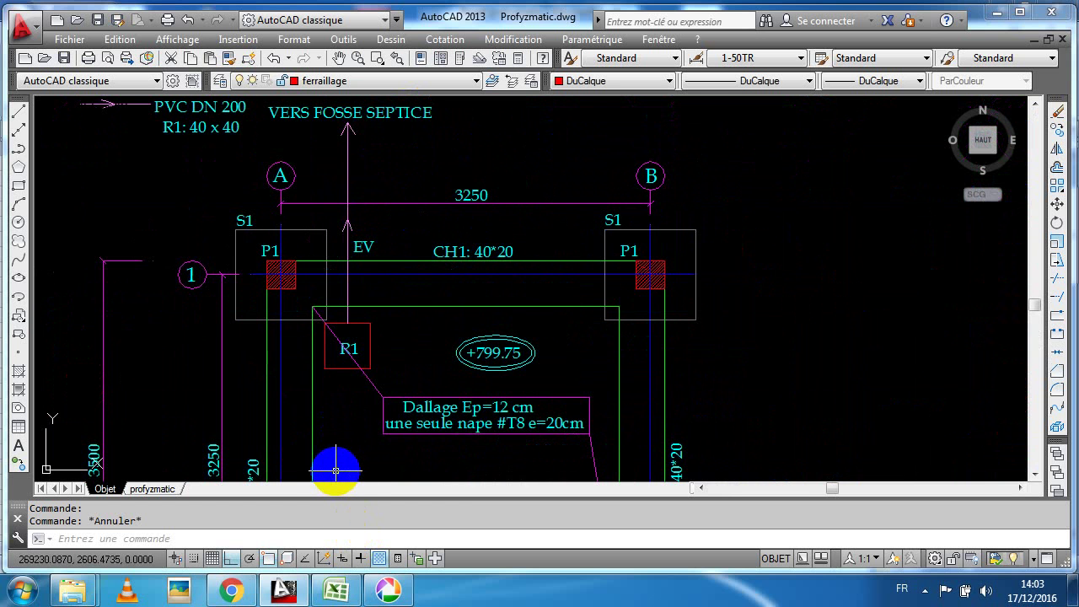
{"action": "scroll", "coordinate": [335, 470], "scroll_direction": "down", "scroll_amount": 3}
{"action": "middle_click_drag", "start_coordinate": [376, 380], "coordinate": [349, 291]}
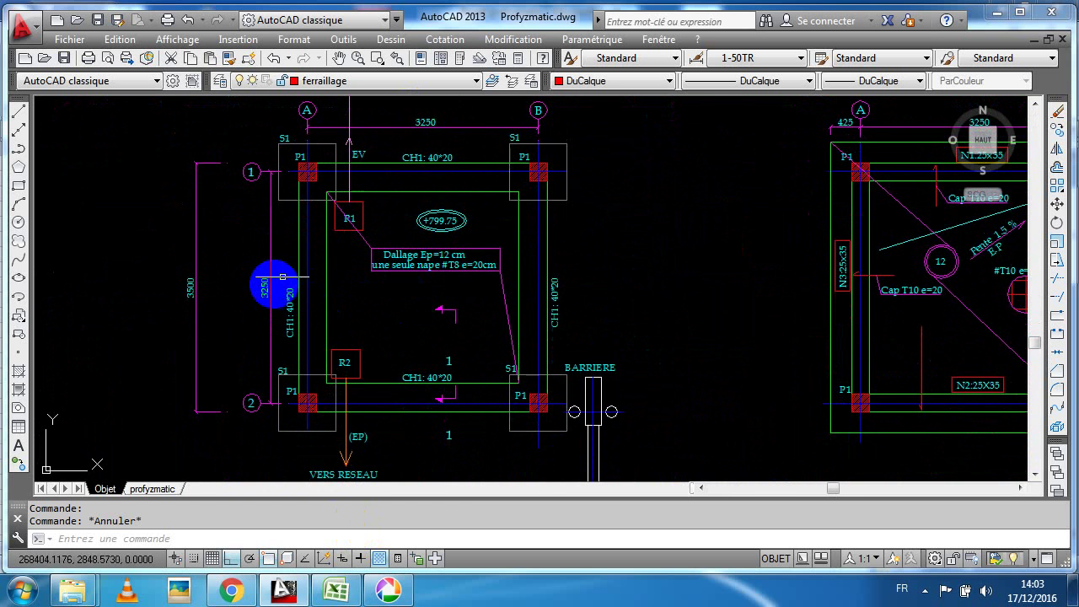
{"action": "scroll", "coordinate": [278, 282], "scroll_direction": "up", "scroll_amount": 2}
{"action": "scroll", "coordinate": [336, 316], "scroll_direction": "down", "scroll_amount": 2}
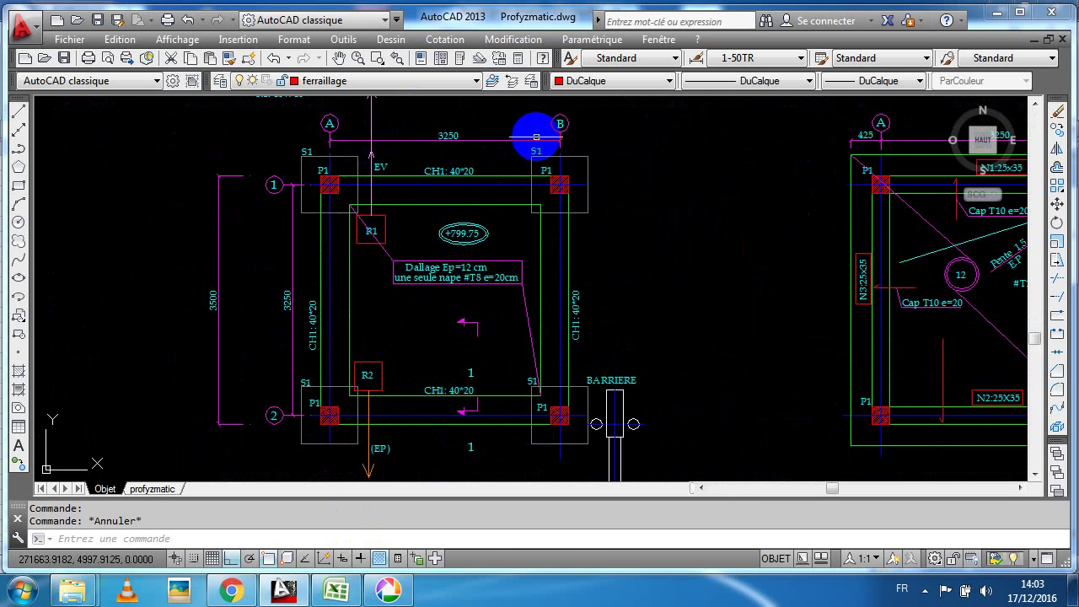
Return to the Excel steel takeoff sheet and insert an empty row above the "Arma long" line of the Chainage block.
{"action": "left_click", "coordinate": [336, 590]}
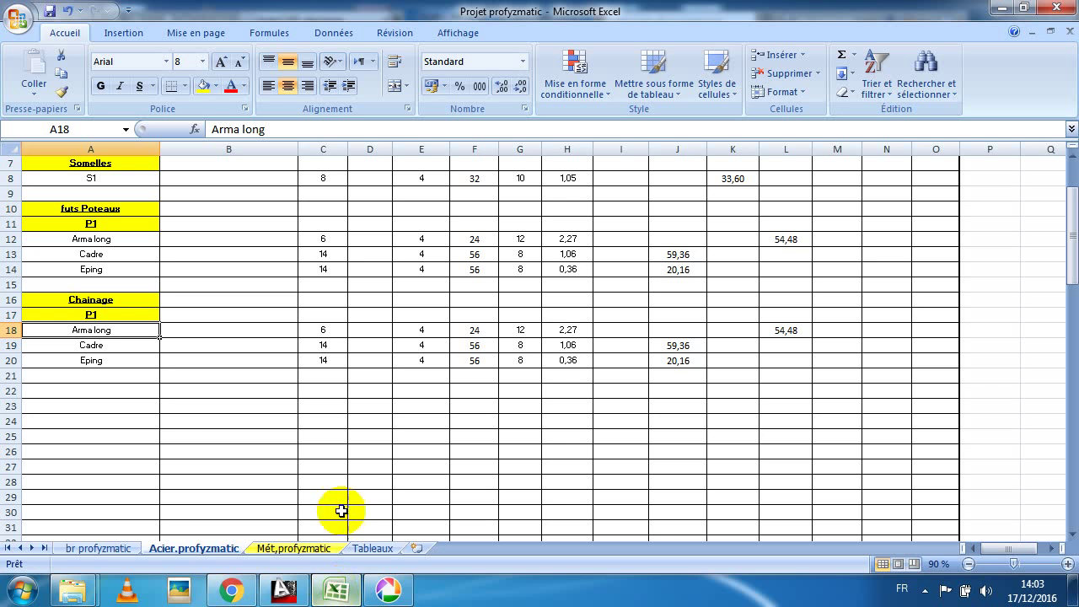
{"action": "left_click", "coordinate": [11, 330]}
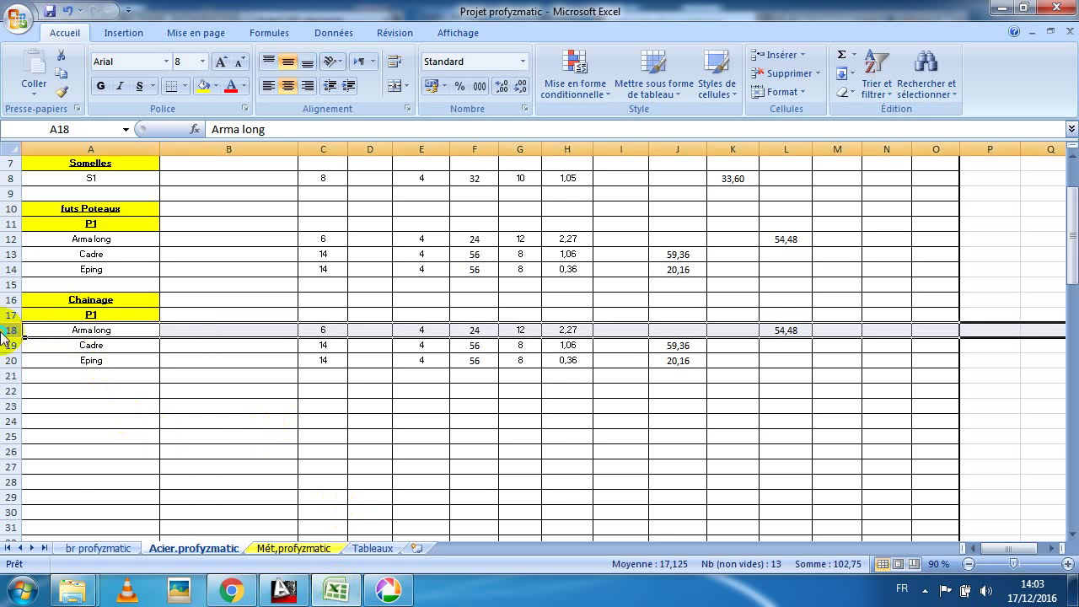
{"action": "right_click", "coordinate": [11, 329]}
{"action": "left_click", "coordinate": [83, 419]}
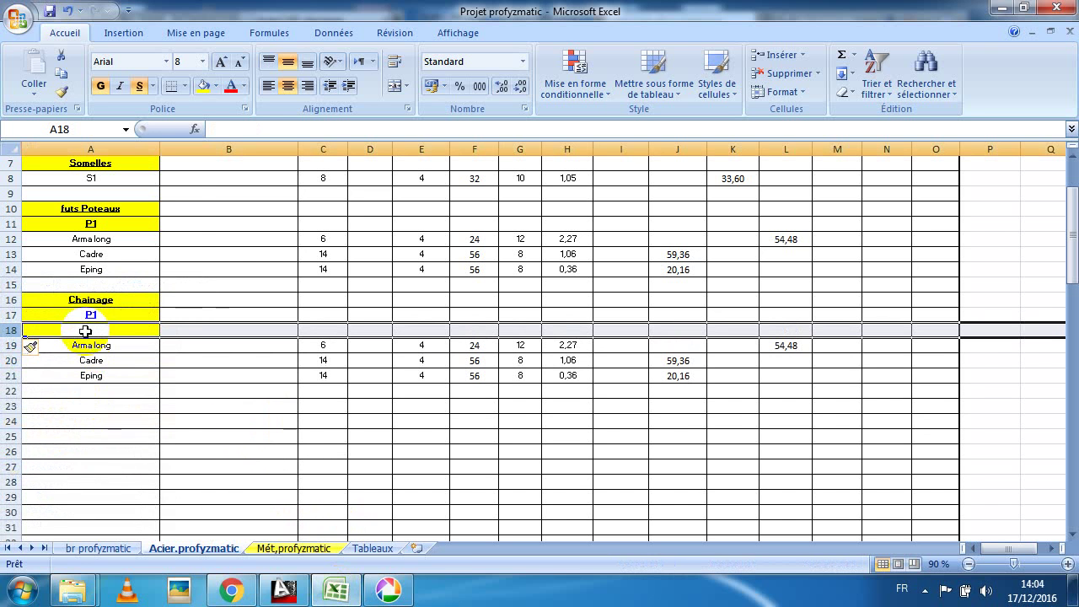
{"action": "left_click", "coordinate": [300, 596]}
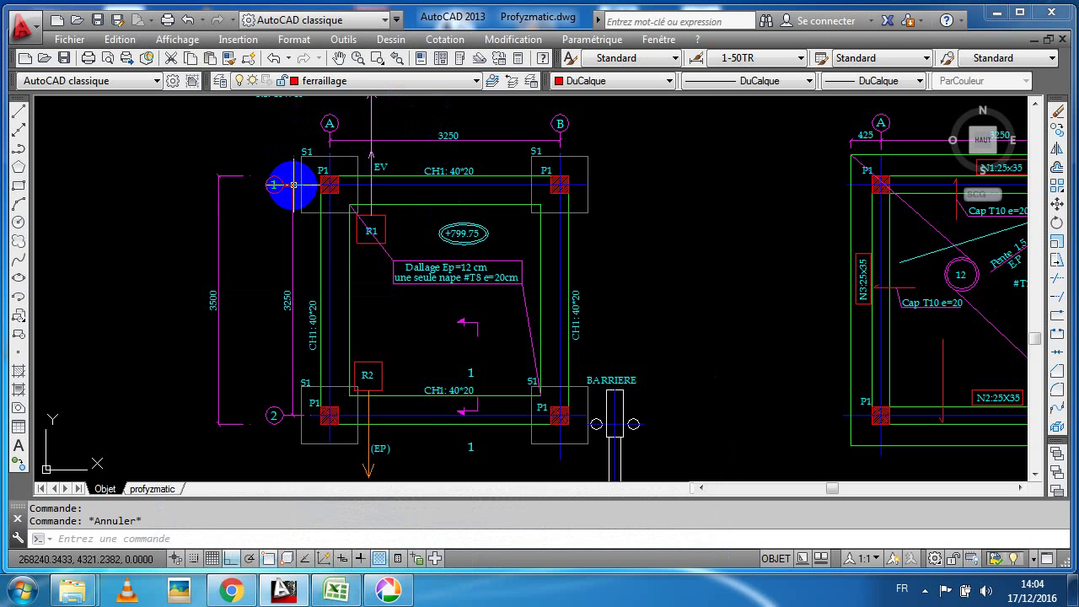
{"action": "left_click", "coordinate": [335, 590]}
{"action": "left_click", "coordinate": [135, 331]}
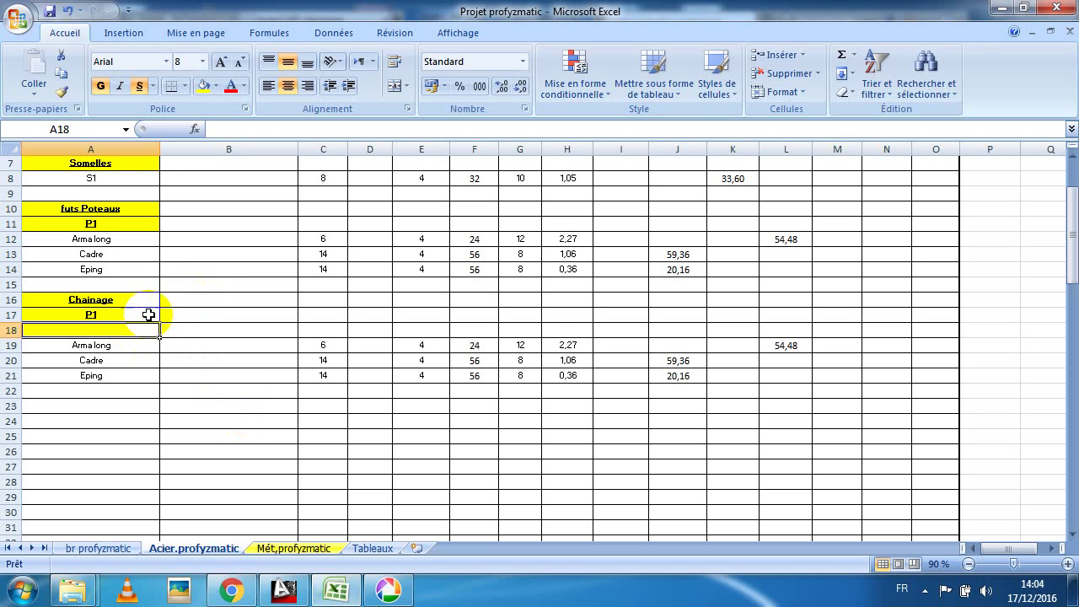
{"action": "type", "text": "A,1) ET (B,1"}
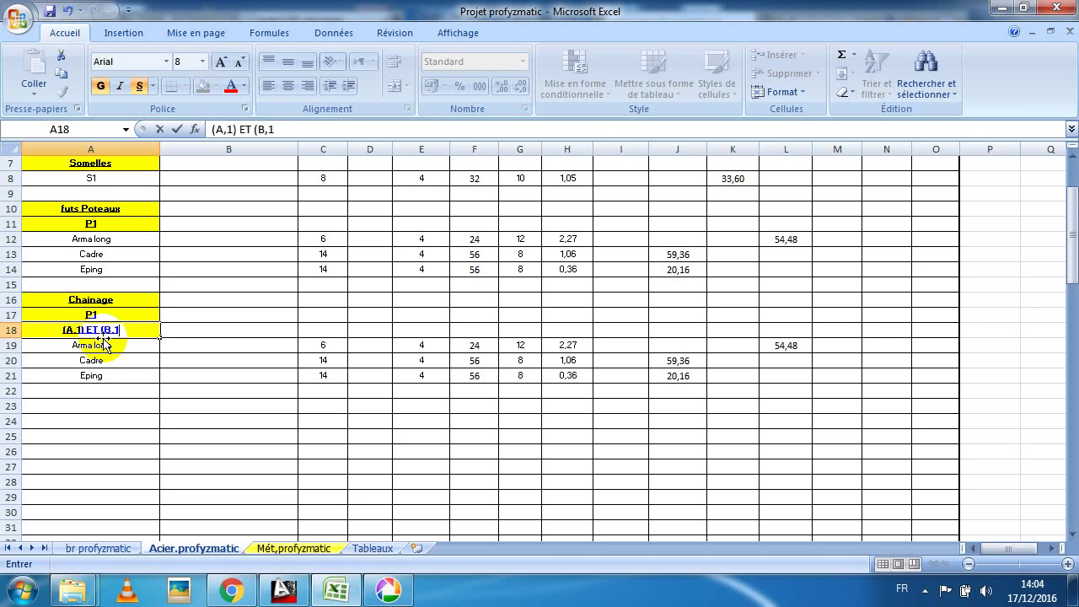
Check the axis names on the AutoCAD foundation plan and label cell A18 of the Excel sheet "Axe A et Axe B".
{"action": "left_click", "coordinate": [284, 590]}
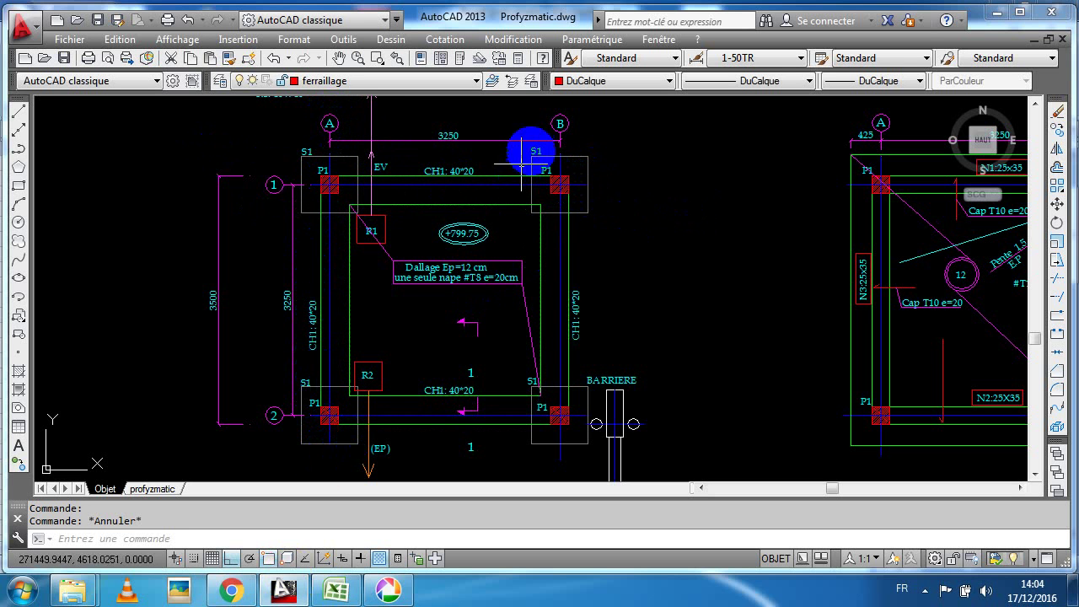
{"action": "left_click", "coordinate": [388, 590]}
{"action": "left_click", "coordinate": [388, 590]}
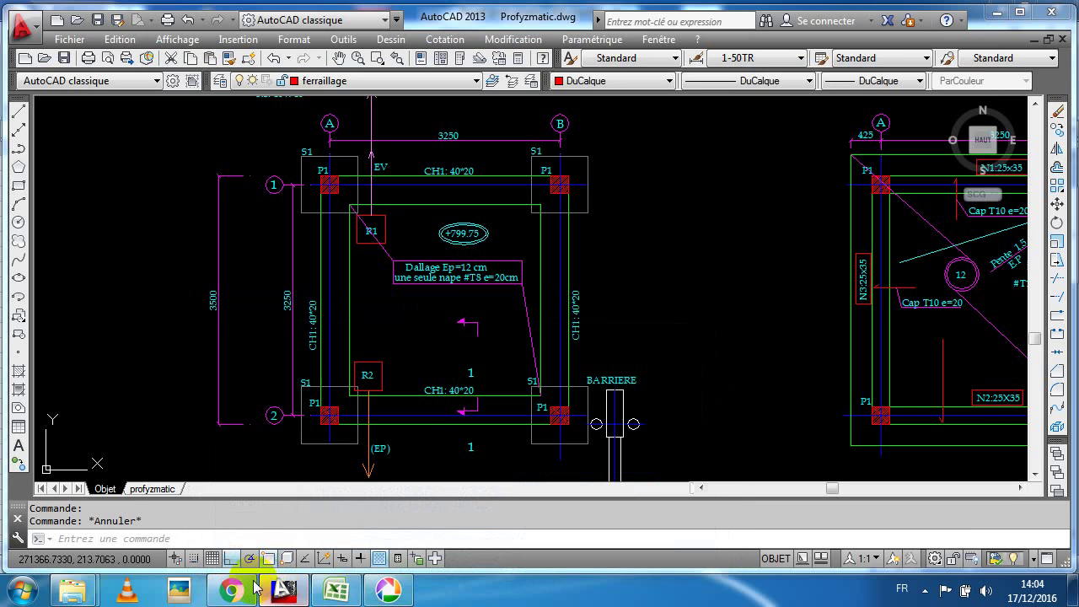
{"action": "left_click", "coordinate": [335, 590]}
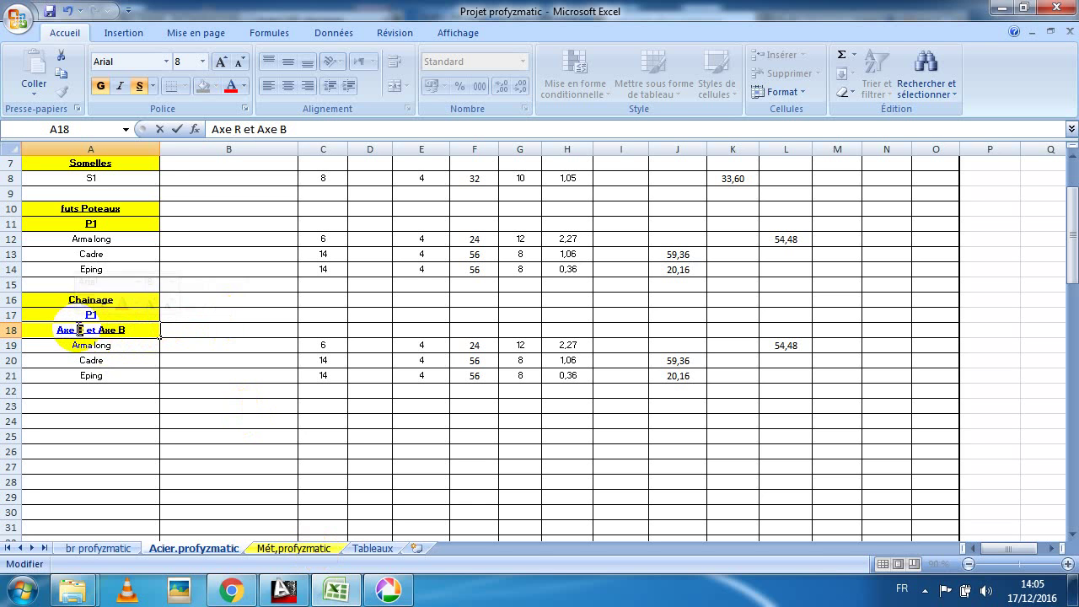
{"action": "double_click", "coordinate": [80, 330]}
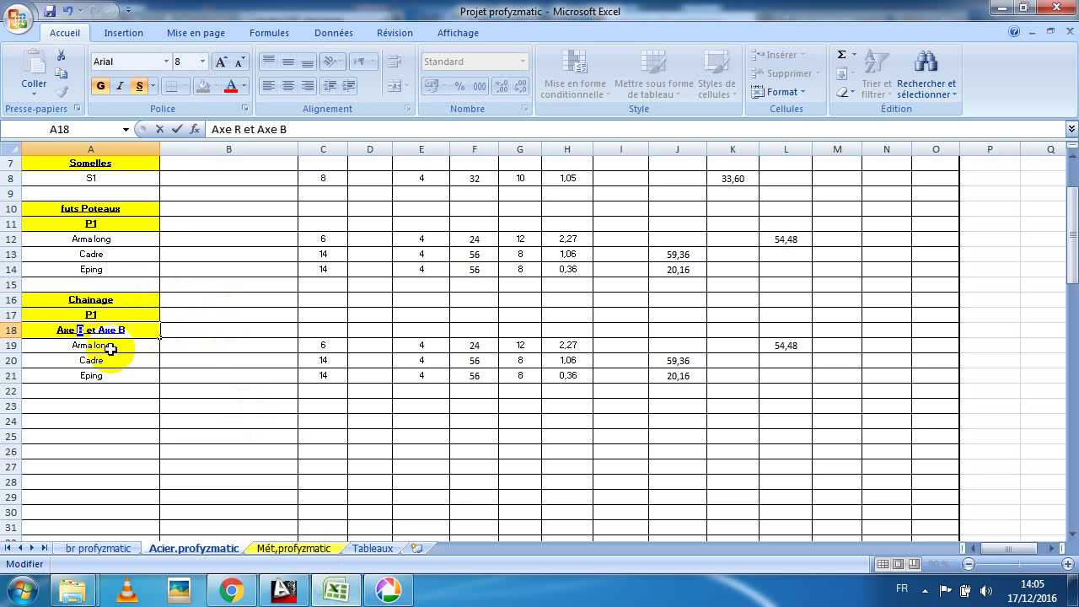
{"action": "type", "text": "A"}
{"action": "left_click", "coordinate": [225, 434]}
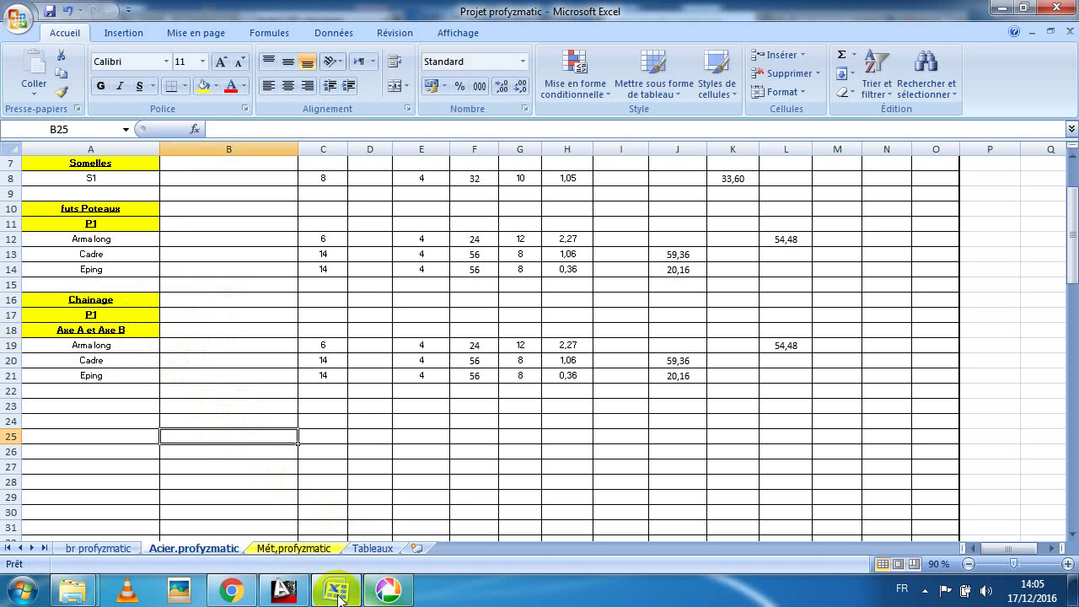
Switch to the AutoCAD foundation plan, open the Windows calculator and subtract 0,05 from 3,45 for the CH1 bar length.
{"action": "left_click", "coordinate": [283, 590]}
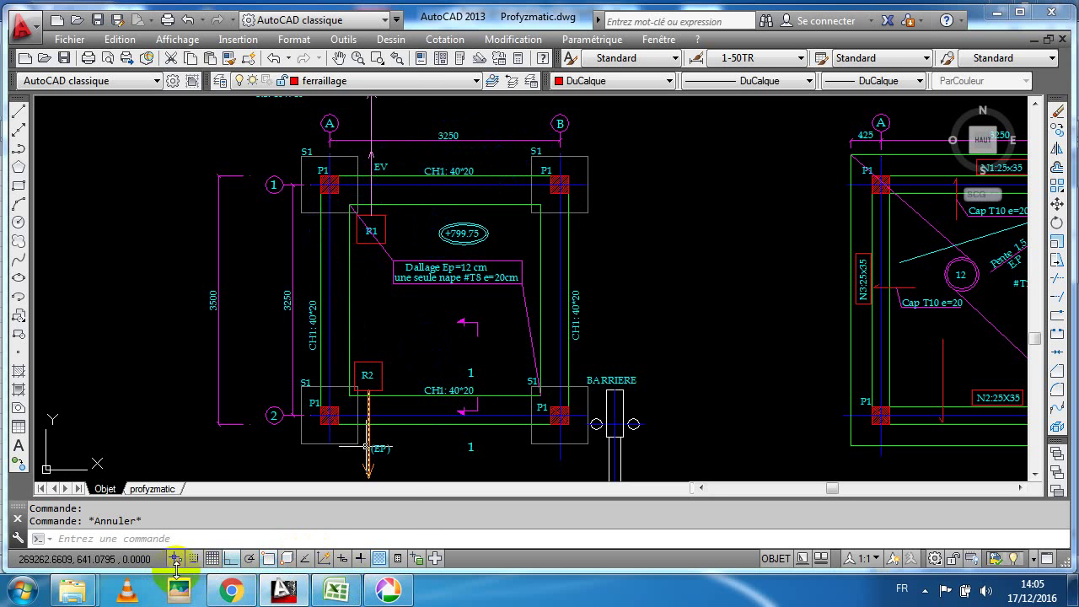
{"action": "left_click", "coordinate": [23, 590]}
{"action": "left_click", "coordinate": [27, 44]}
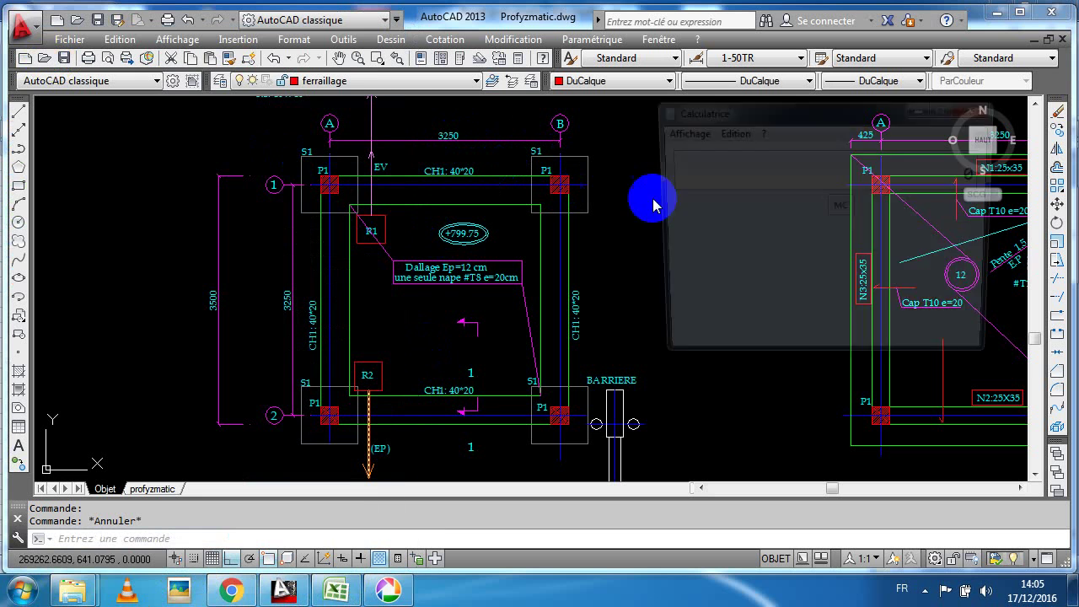
{"action": "left_click", "coordinate": [906, 313]}
{"action": "key", "text": "comma"}
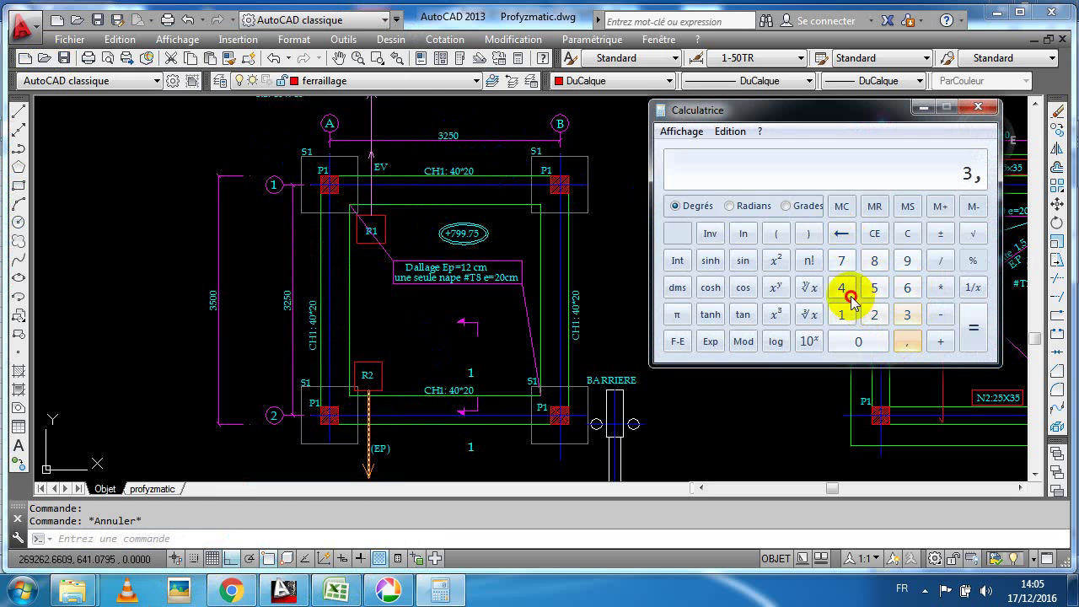
{"action": "left_click", "coordinate": [841, 288]}
{"action": "left_click", "coordinate": [874, 290]}
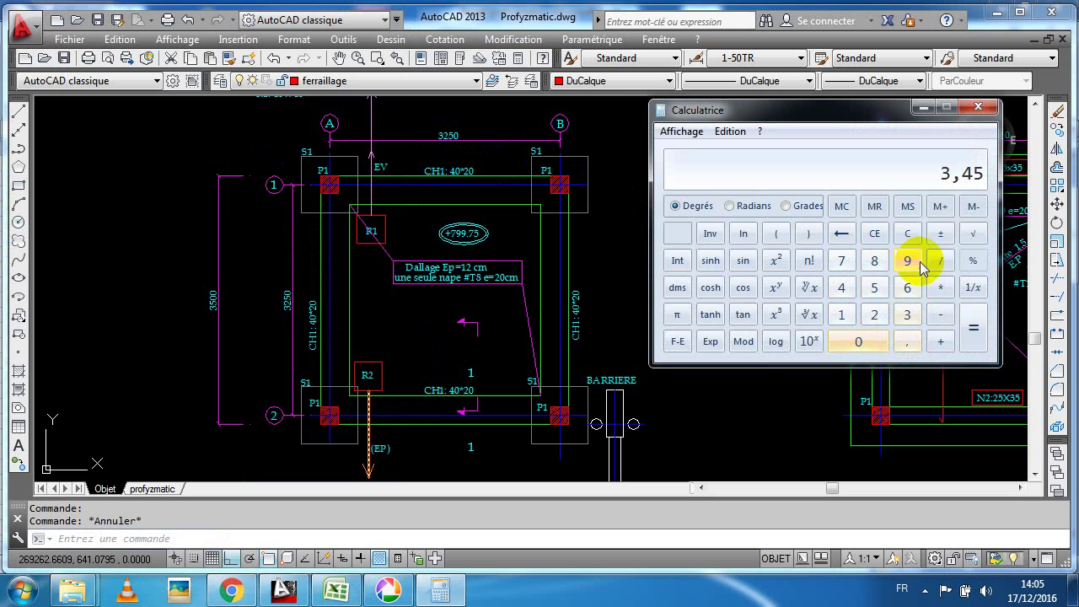
{"action": "left_click", "coordinate": [948, 313]}
{"action": "left_click", "coordinate": [875, 340]}
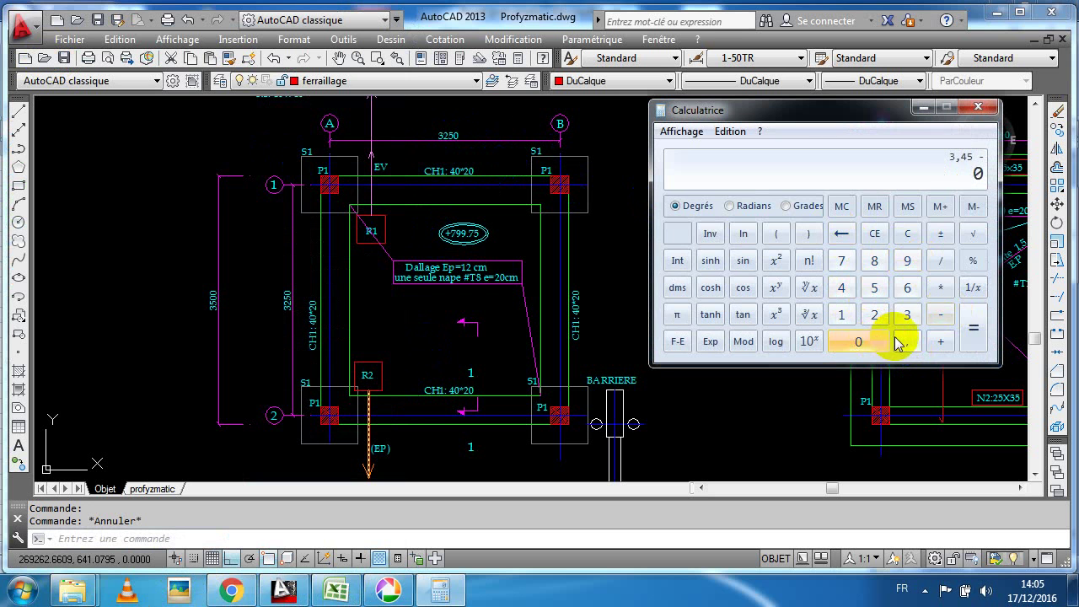
{"action": "left_click", "coordinate": [899, 340]}
{"action": "left_click", "coordinate": [878, 341]}
{"action": "left_click", "coordinate": [877, 289]}
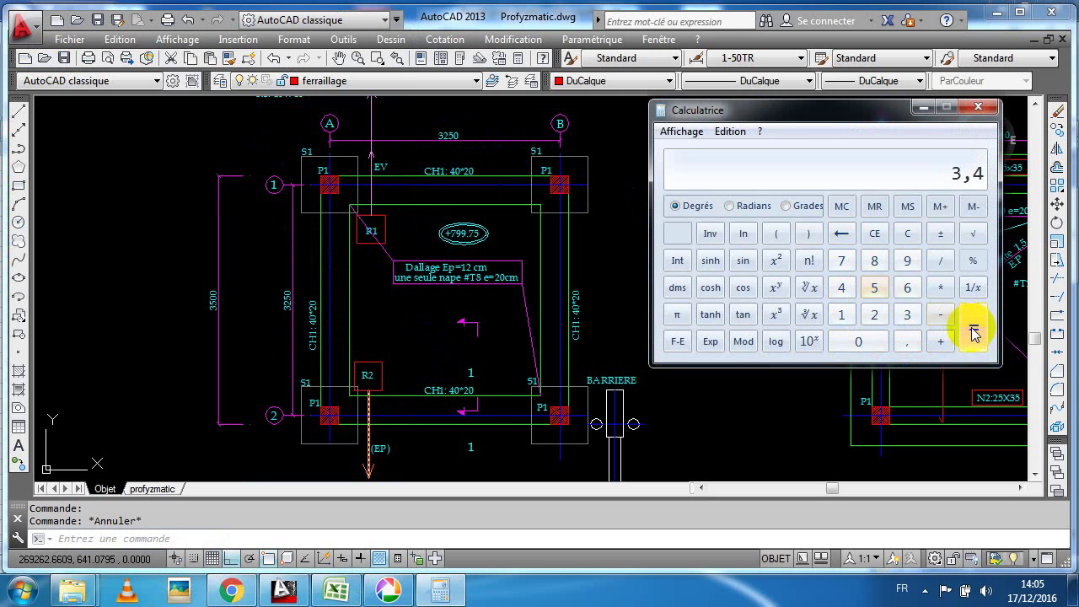
{"action": "left_click", "coordinate": [348, 214]}
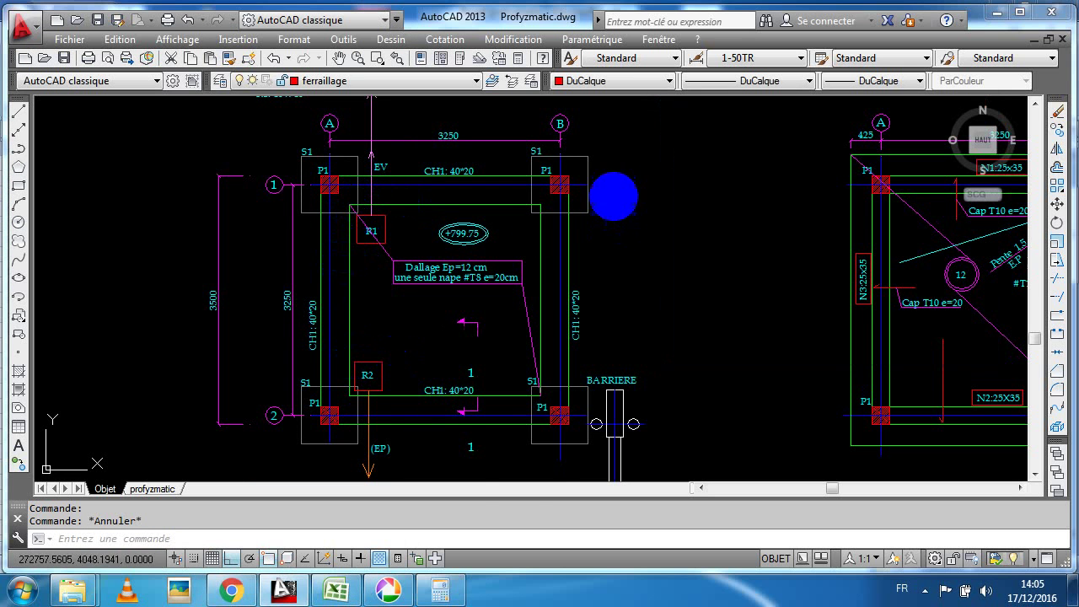
{"action": "left_click", "coordinate": [450, 592]}
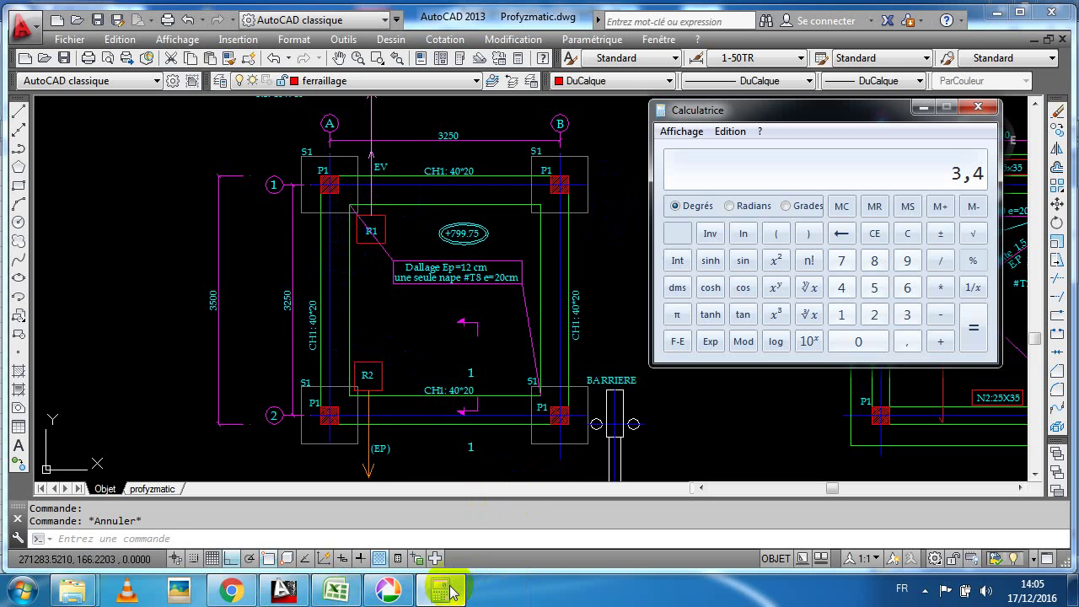
Locate the Arma long line in the Excel sheet and examine the matching bars, frames and ties on the CH1 section in AutoCAD.
{"action": "left_click", "coordinate": [336, 592]}
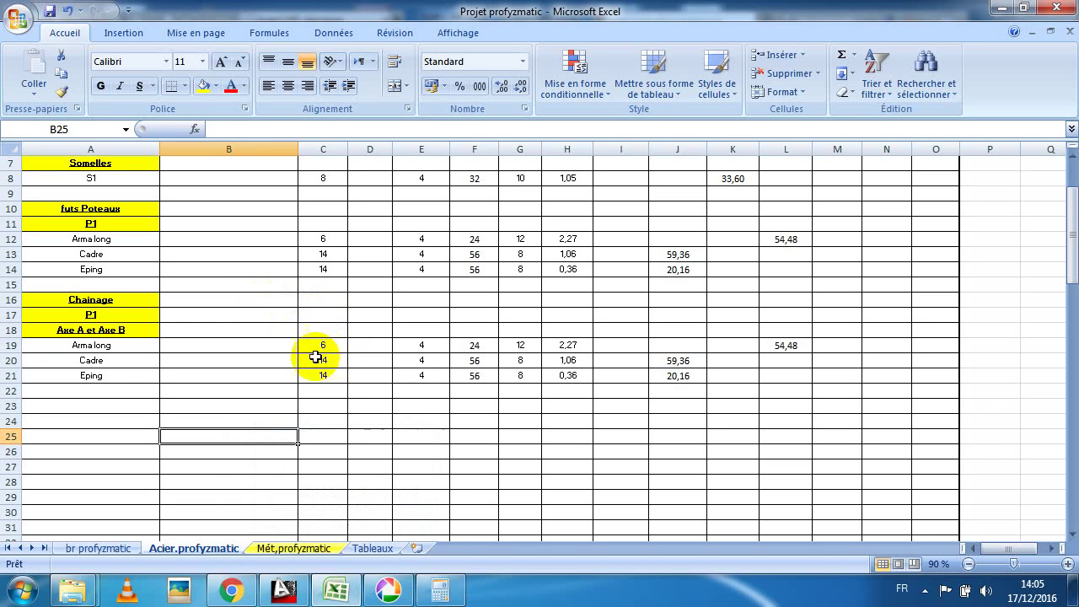
{"action": "left_click", "coordinate": [108, 346]}
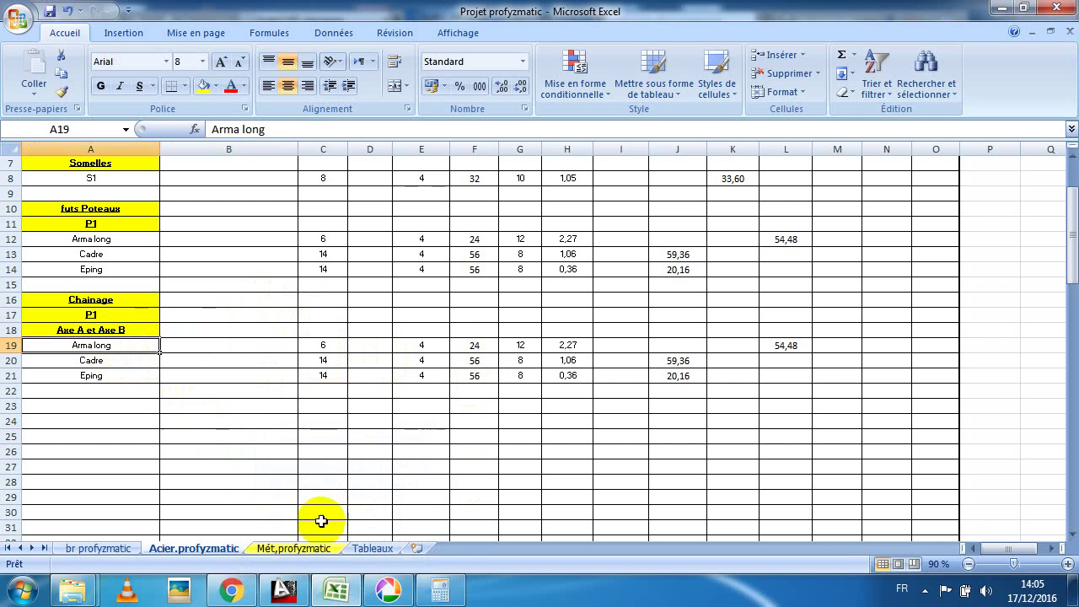
{"action": "left_click", "coordinate": [348, 596]}
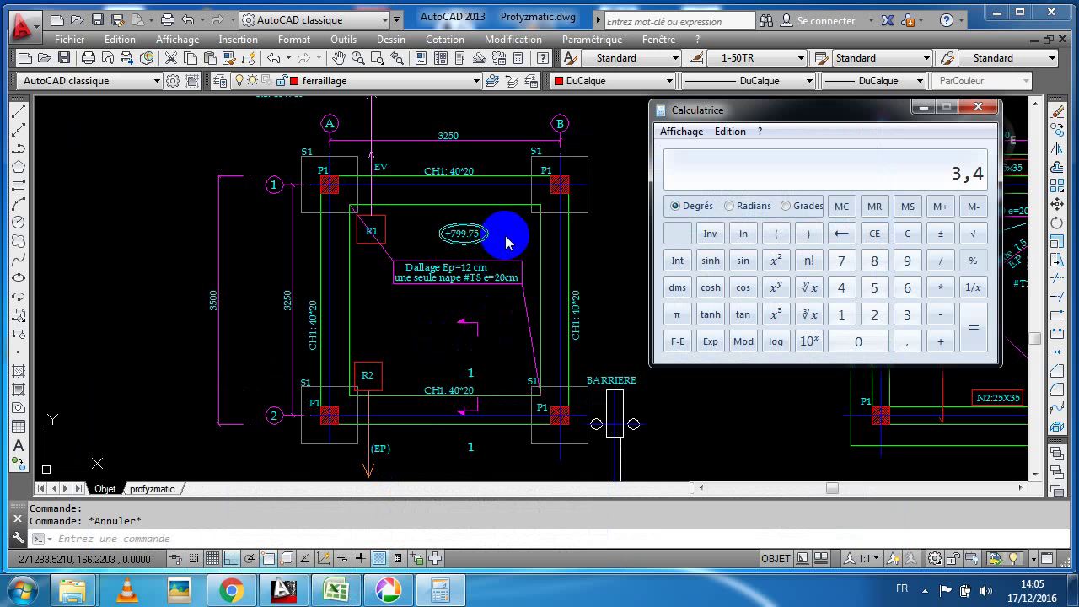
{"action": "left_click", "coordinate": [493, 238]}
{"action": "scroll", "coordinate": [487, 241], "scroll_direction": "down", "scroll_amount": 9}
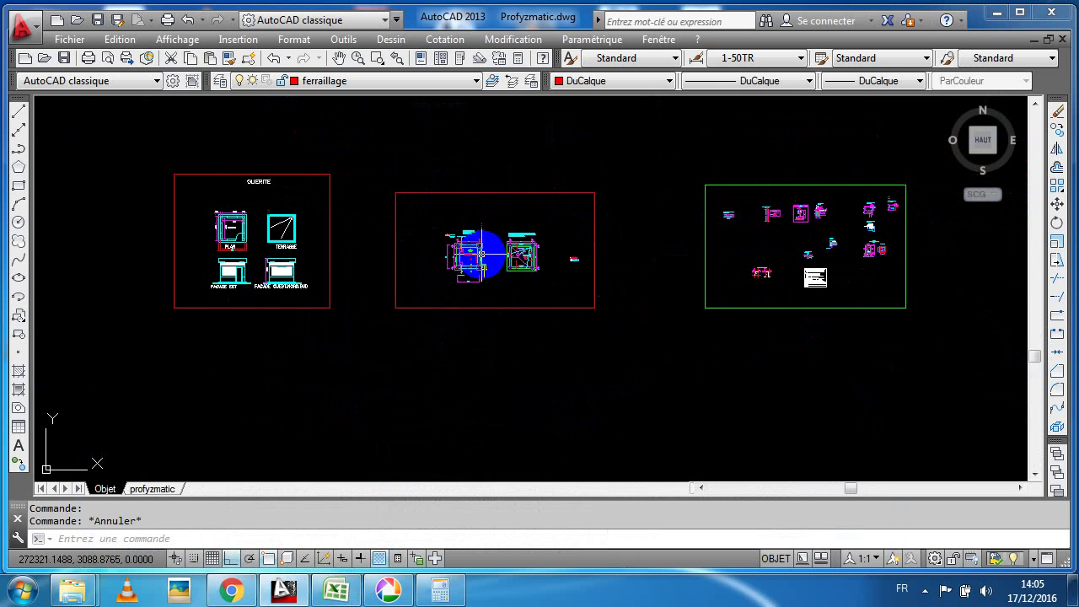
{"action": "scroll", "coordinate": [902, 206], "scroll_direction": "up", "scroll_amount": 4}
{"action": "scroll", "coordinate": [601, 229], "scroll_direction": "up", "scroll_amount": 4}
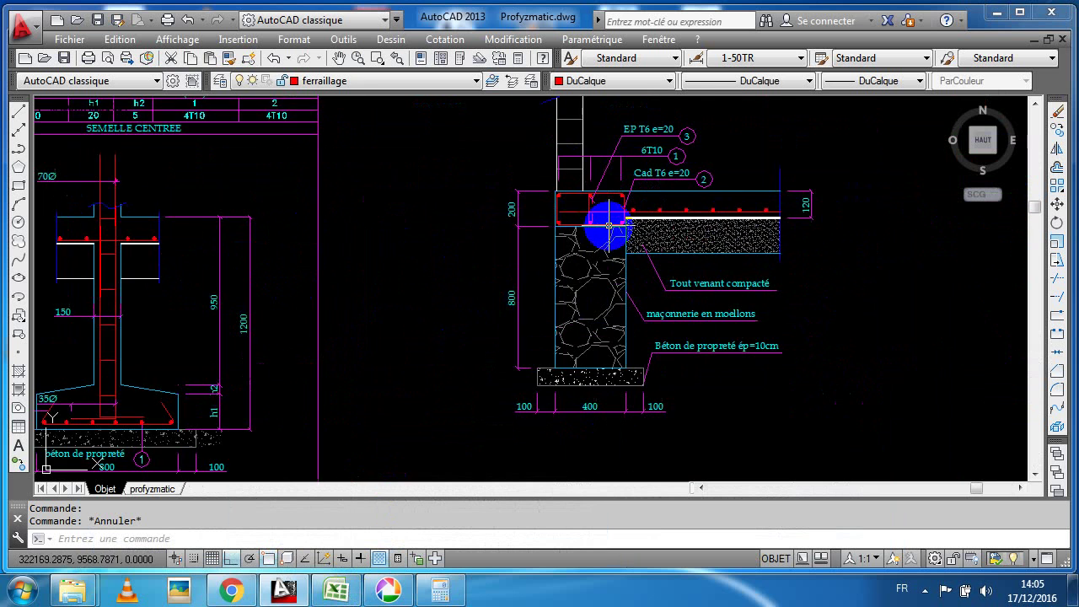
{"action": "scroll", "coordinate": [588, 207], "scroll_direction": "up", "scroll_amount": 3}
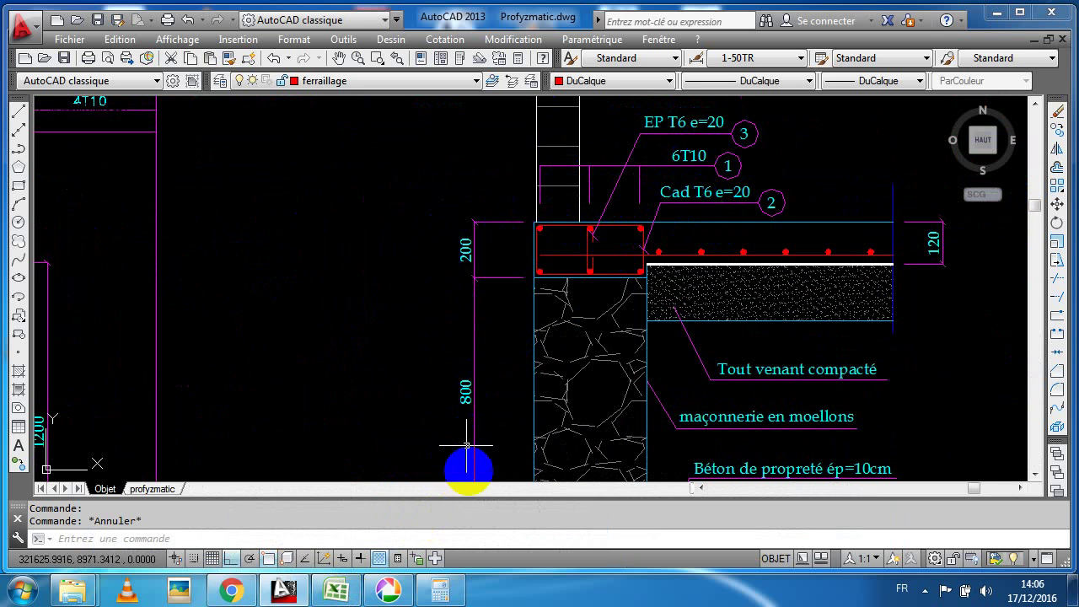
Return to Excel and enter 6 in cell G19 of the Chainage block's Arma long line.
{"action": "left_click", "coordinate": [334, 590]}
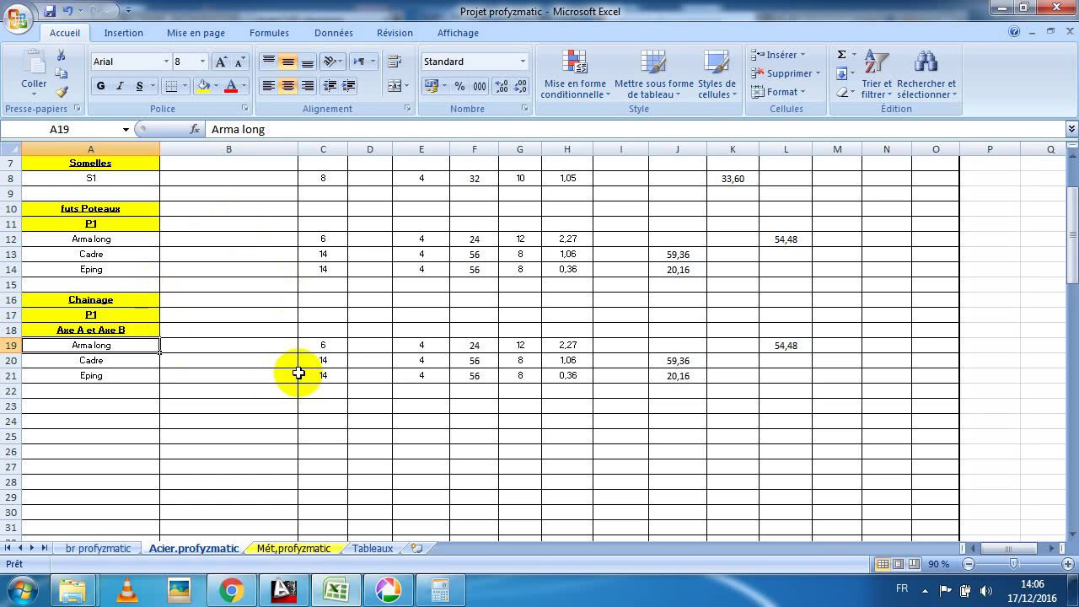
{"action": "left_click", "coordinate": [316, 345]}
{"action": "left_click", "coordinate": [527, 345]}
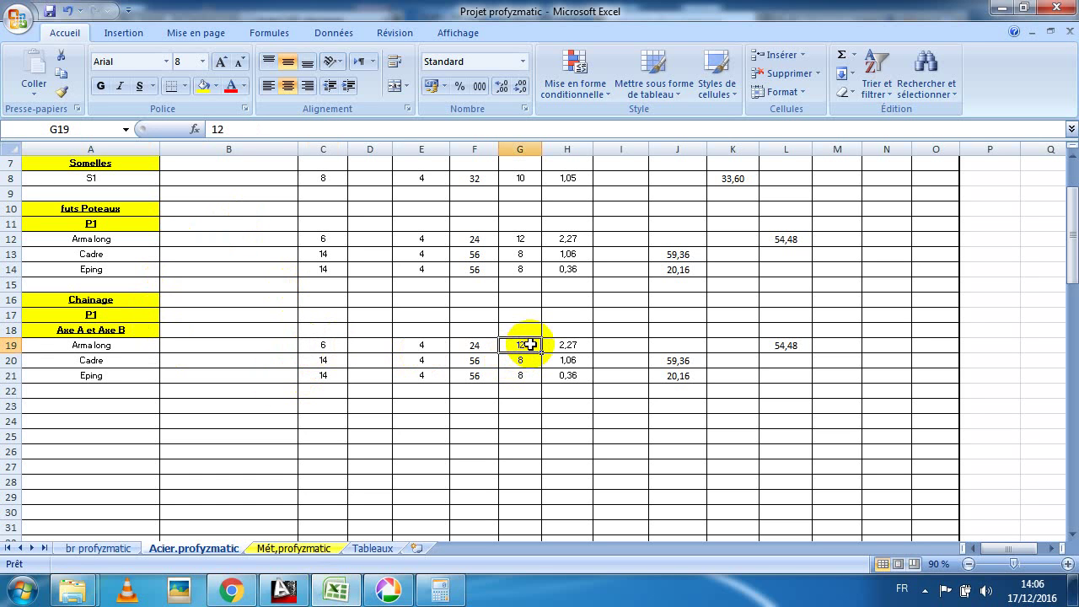
{"action": "type", "text": "6"}
{"action": "key", "text": "Return"}
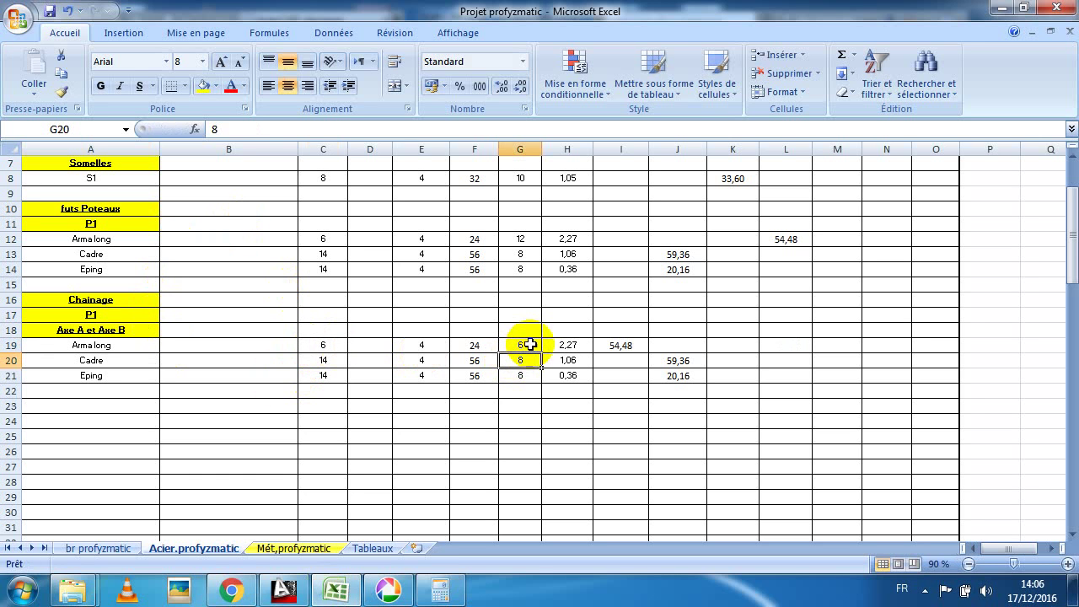
Set cells E19, E20 and E21 to 2 for the Arma long, Cadre and Eping lines of Axe A et Axe B.
{"action": "left_click", "coordinate": [415, 345]}
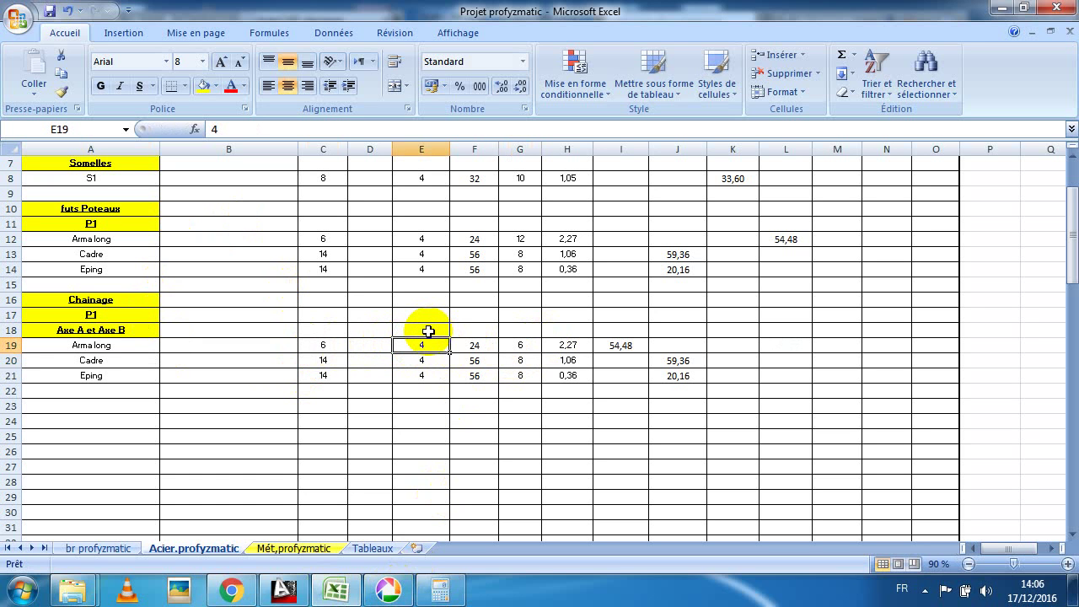
{"action": "type", "text": "2"}
{"action": "key", "text": "Return"}
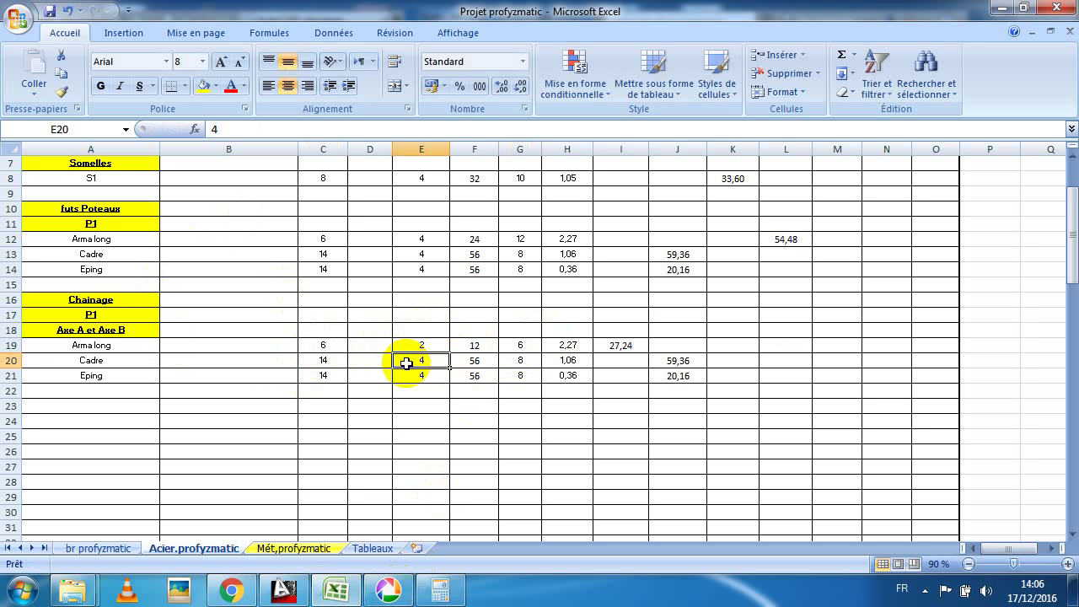
{"action": "type", "text": "2"}
{"action": "key", "text": "Return"}
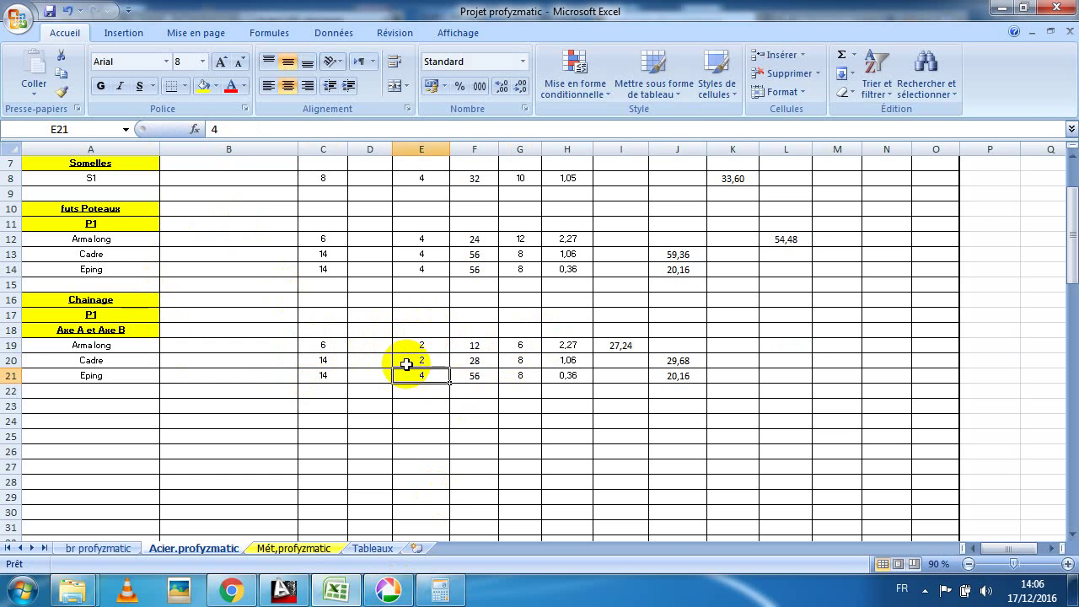
{"action": "type", "text": "2"}
Switch to AutoCAD and examine the CH1 beams along axes A and B on the foundation plan.
{"action": "left_click", "coordinate": [284, 590]}
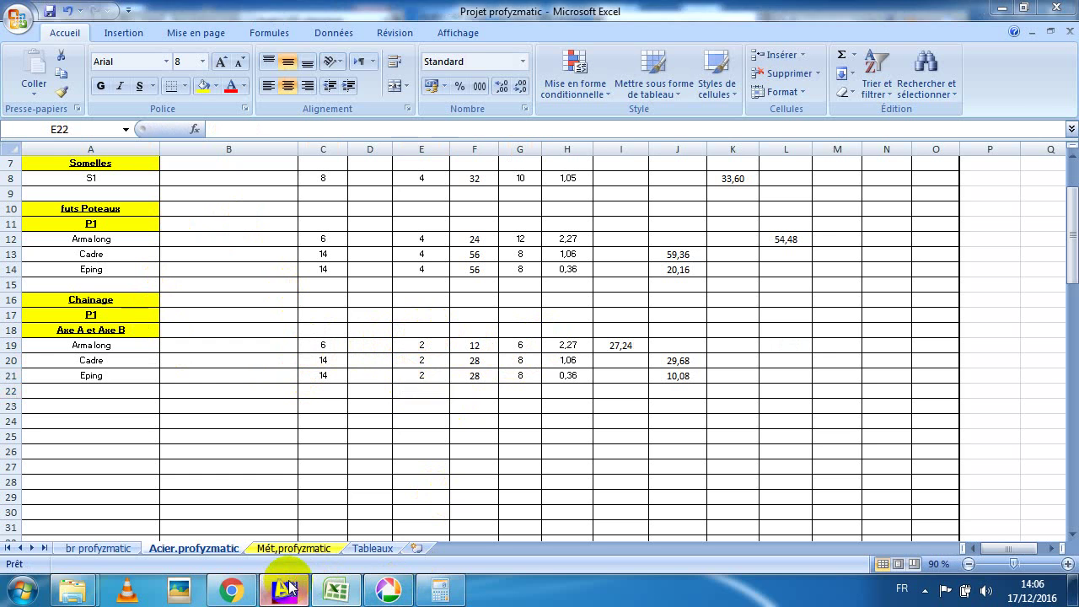
{"action": "scroll", "coordinate": [354, 303], "scroll_direction": "down", "scroll_amount": 5}
{"action": "scroll", "coordinate": [298, 296], "scroll_direction": "down", "scroll_amount": 5}
{"action": "middle_click_drag", "start_coordinate": [265, 301], "coordinate": [691, 241]}
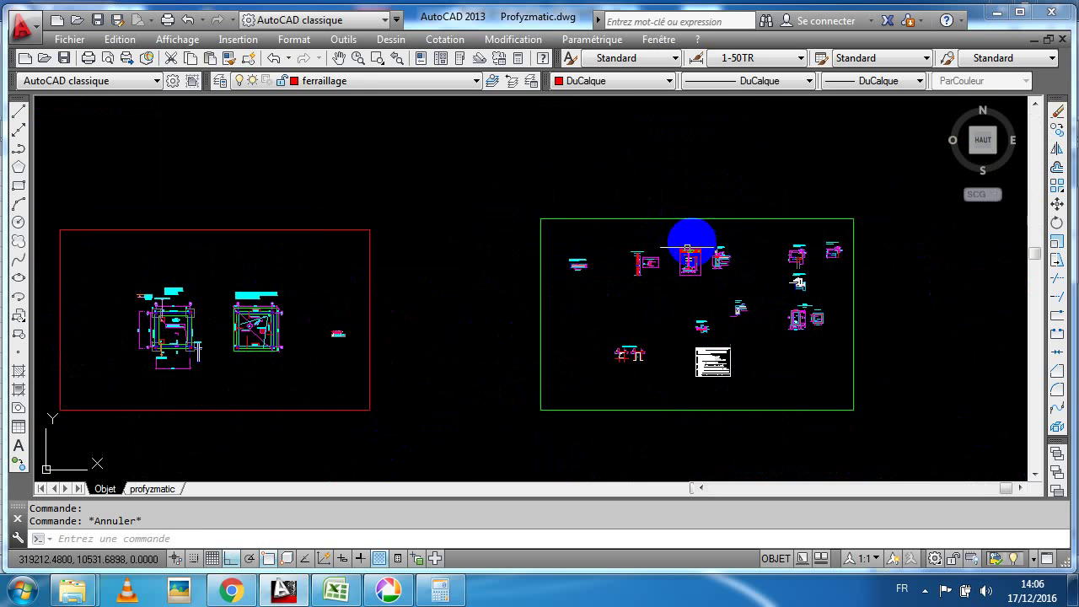
{"action": "scroll", "coordinate": [143, 346], "scroll_direction": "up", "scroll_amount": 6}
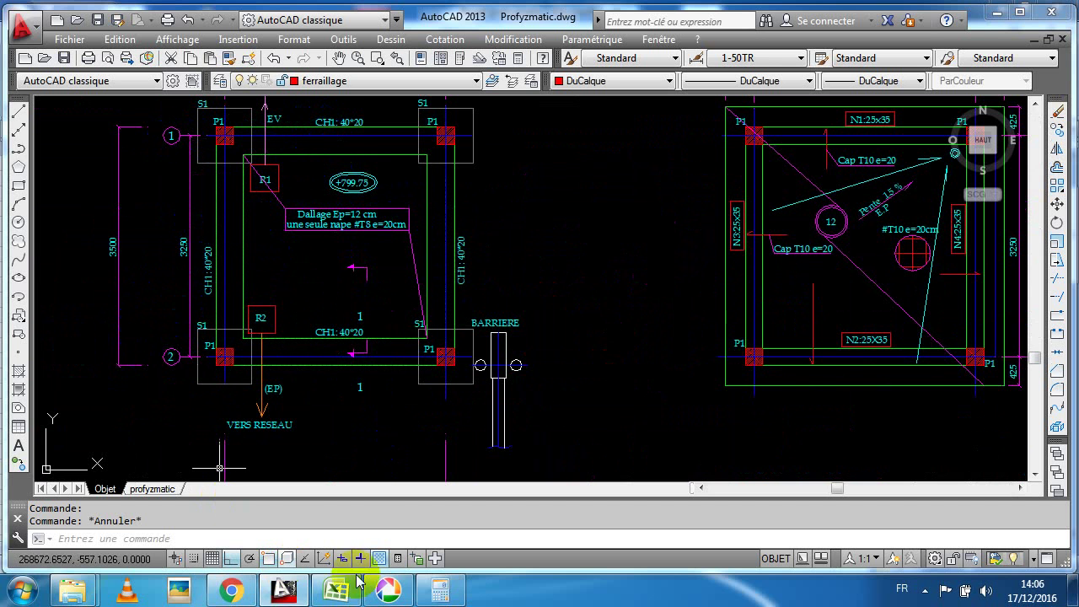
Return to Excel and set the bar diameter of the Chainage block's Arma long line in cell G19 to 10.
{"action": "left_click", "coordinate": [335, 590]}
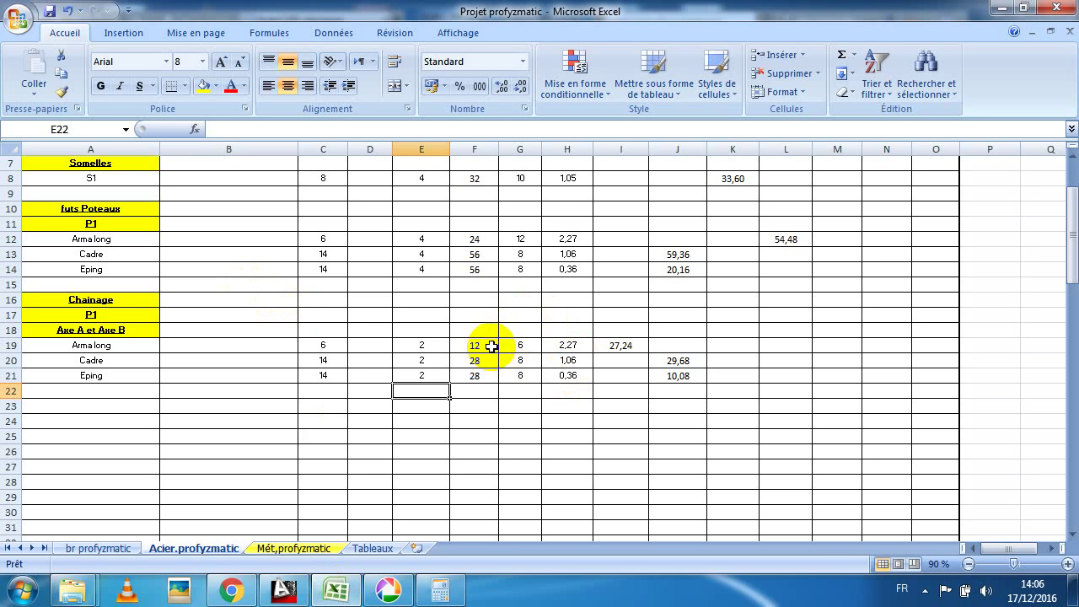
{"action": "left_click", "coordinate": [543, 347]}
{"action": "left_click", "coordinate": [521, 345]}
{"action": "type", "text": "6"}
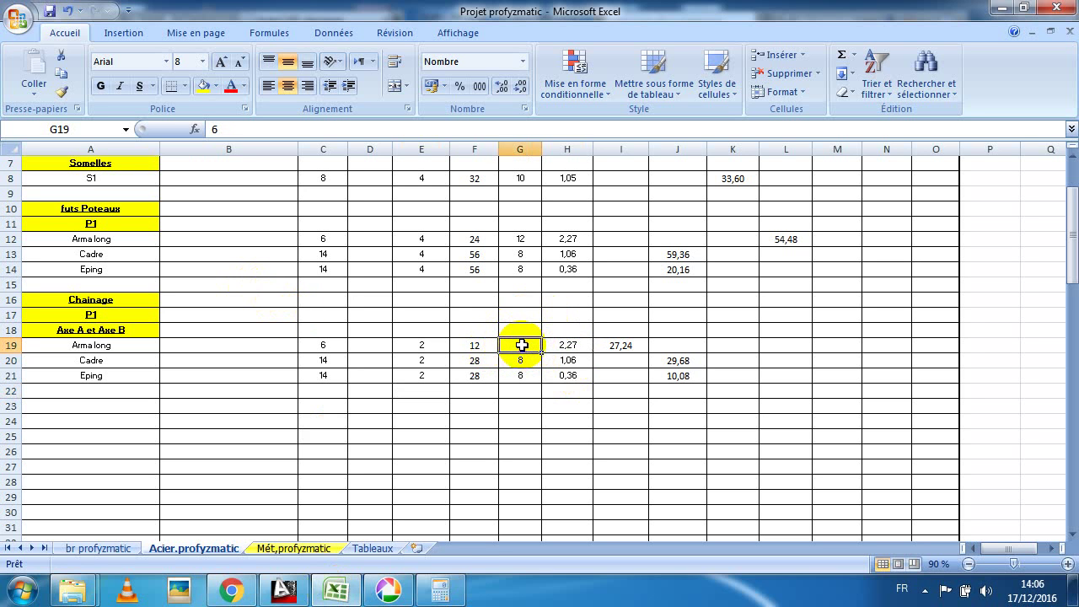
{"action": "key", "text": "Return"}
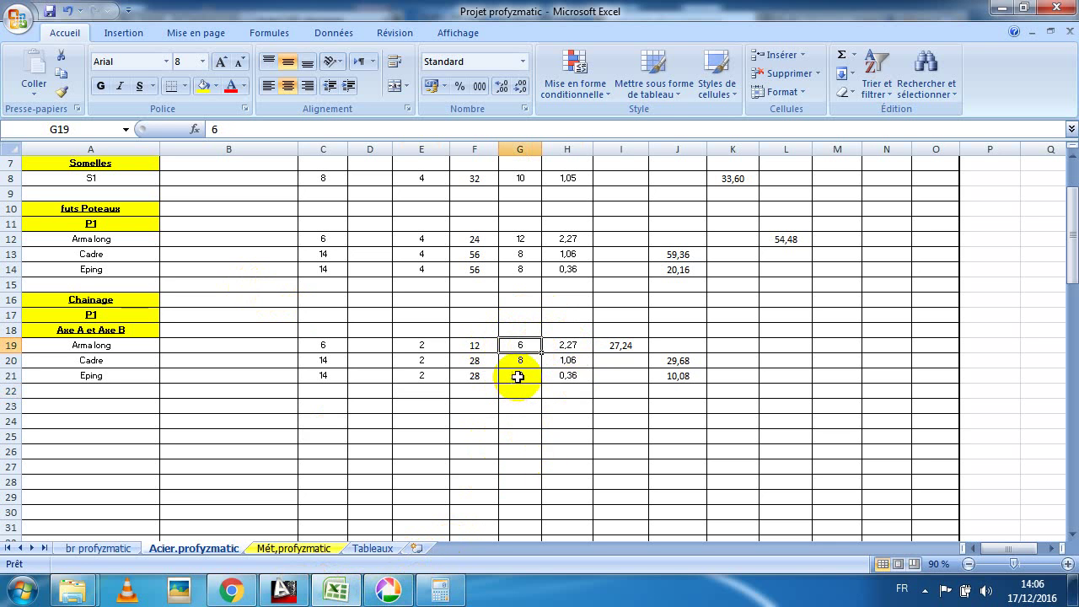
{"action": "type", "text": "10"}
{"action": "key", "text": "Return"}
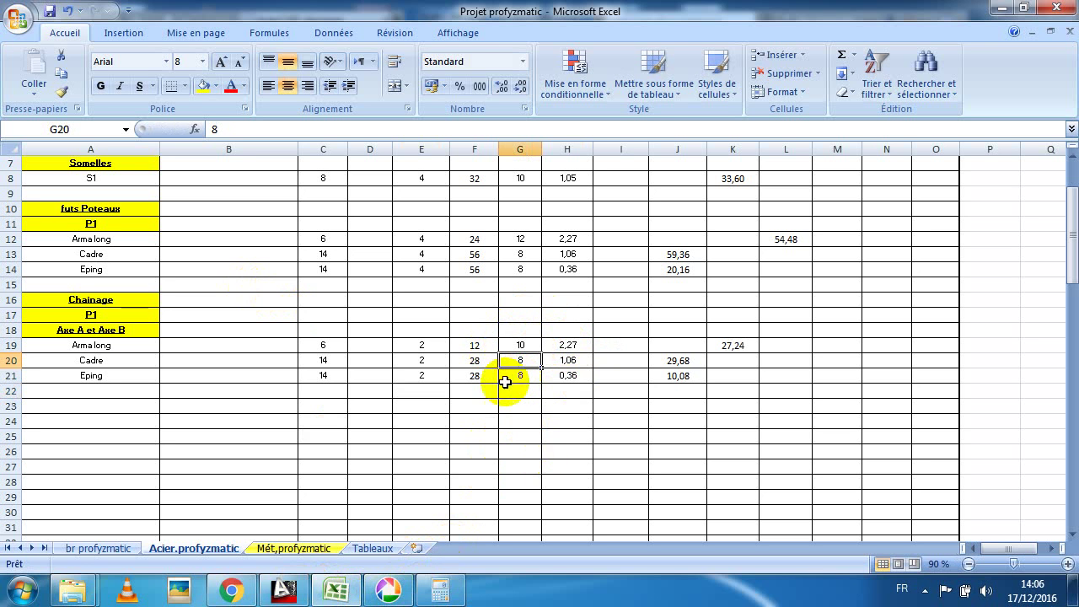
Switch to AutoCAD and examine the reinforcement callouts of the foundation chainage section for the cadre and épingle bar diameters.
{"action": "left_click", "coordinate": [333, 590]}
{"action": "scroll", "coordinate": [384, 294], "scroll_direction": "down", "scroll_amount": 5}
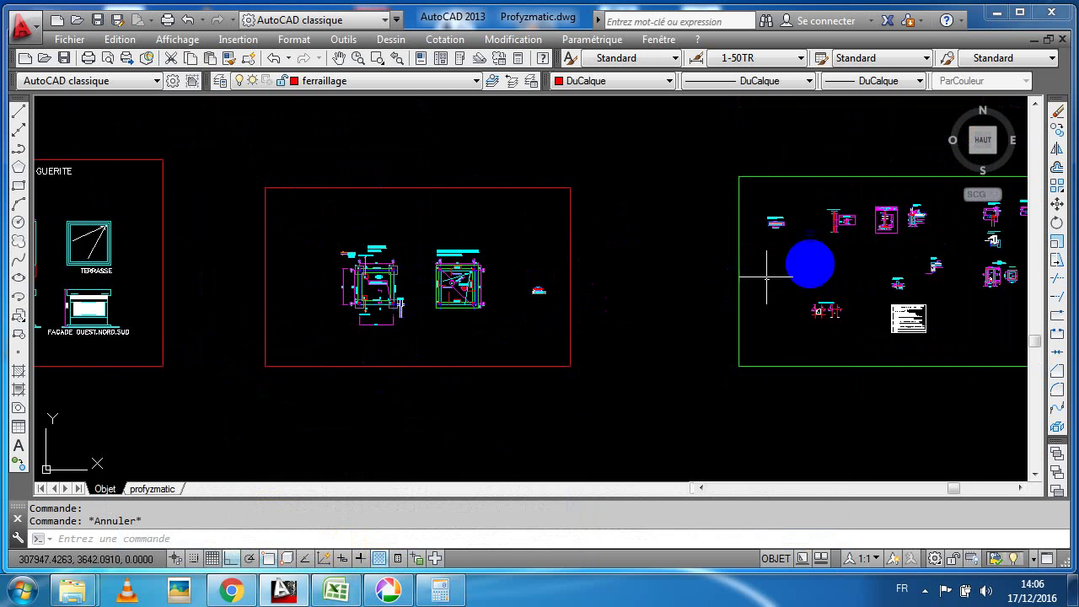
{"action": "middle_click_drag", "start_coordinate": [809, 265], "coordinate": [559, 258]}
{"action": "scroll", "coordinate": [663, 224], "scroll_direction": "up", "scroll_amount": 5}
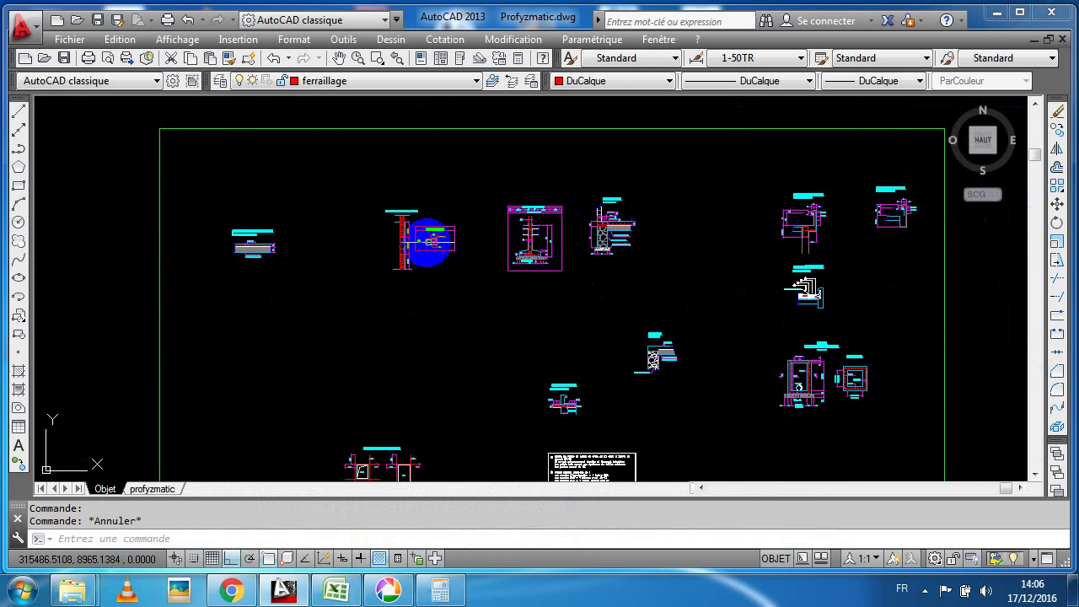
{"action": "scroll", "coordinate": [413, 243], "scroll_direction": "up", "scroll_amount": 4}
{"action": "scroll", "coordinate": [430, 249], "scroll_direction": "down", "scroll_amount": 4}
{"action": "scroll", "coordinate": [431, 249], "scroll_direction": "down", "scroll_amount": 2}
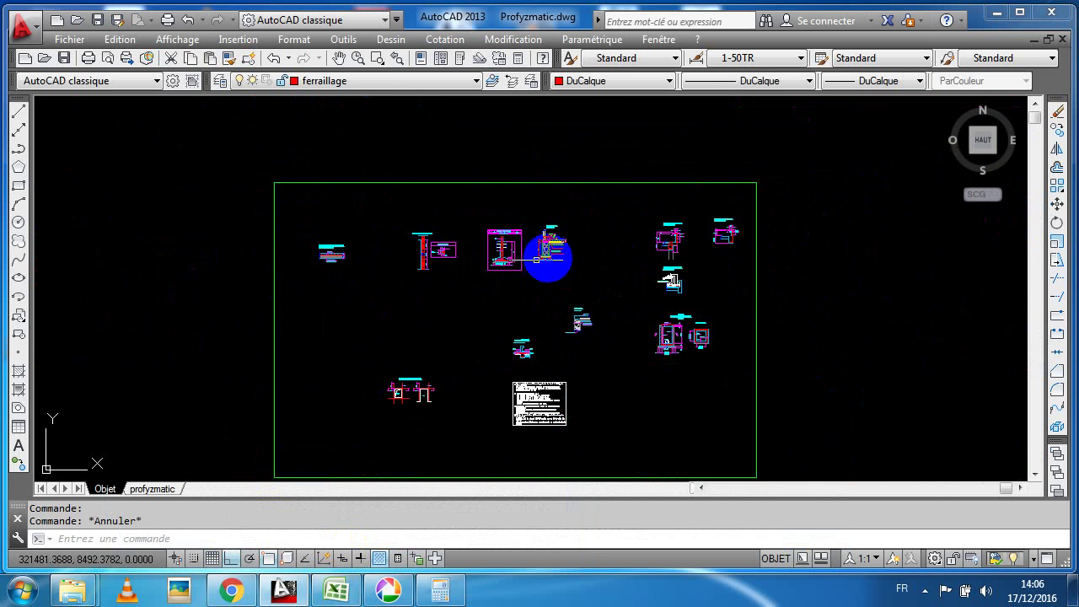
{"action": "scroll", "coordinate": [552, 249], "scroll_direction": "up", "scroll_amount": 8}
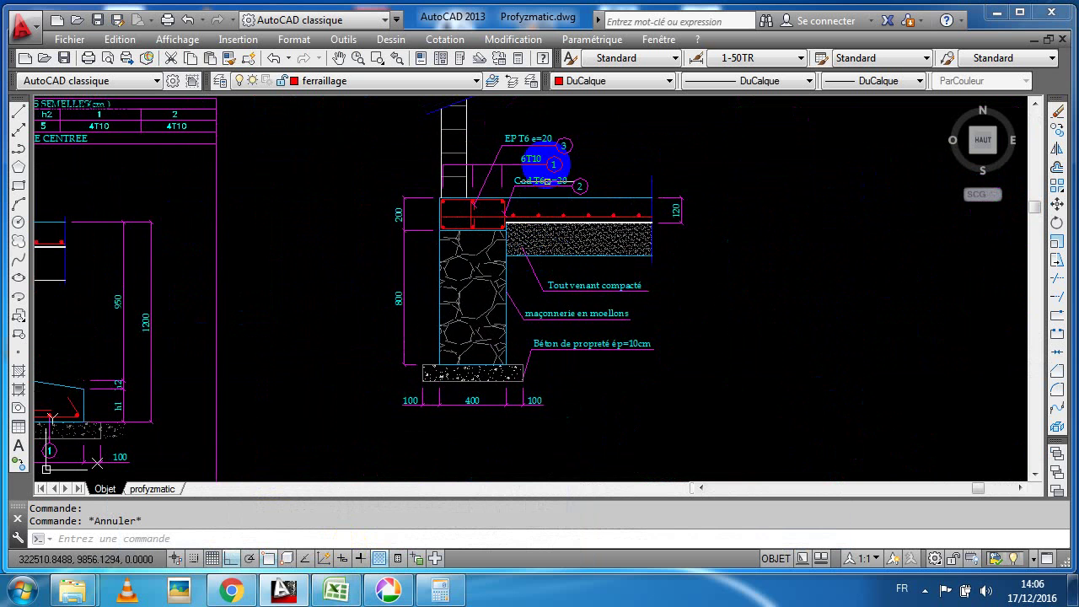
{"action": "scroll", "coordinate": [546, 160], "scroll_direction": "up", "scroll_amount": 2}
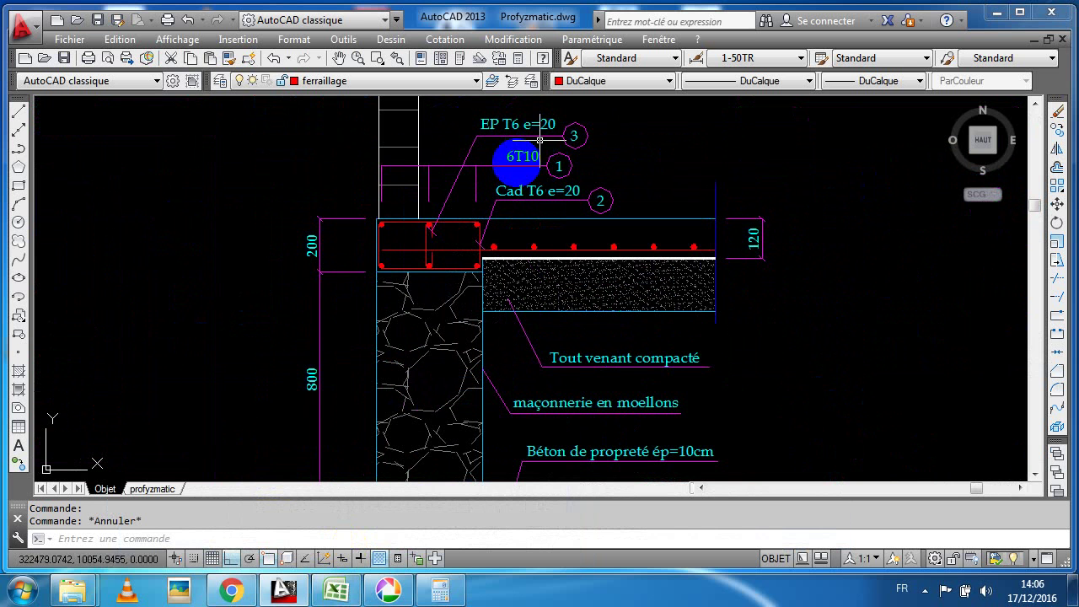
Return to Excel and set the bar diameters of the Chainage block's Cadre and Eping lines in G20 and G21 to 6.
{"action": "left_click", "coordinate": [336, 590]}
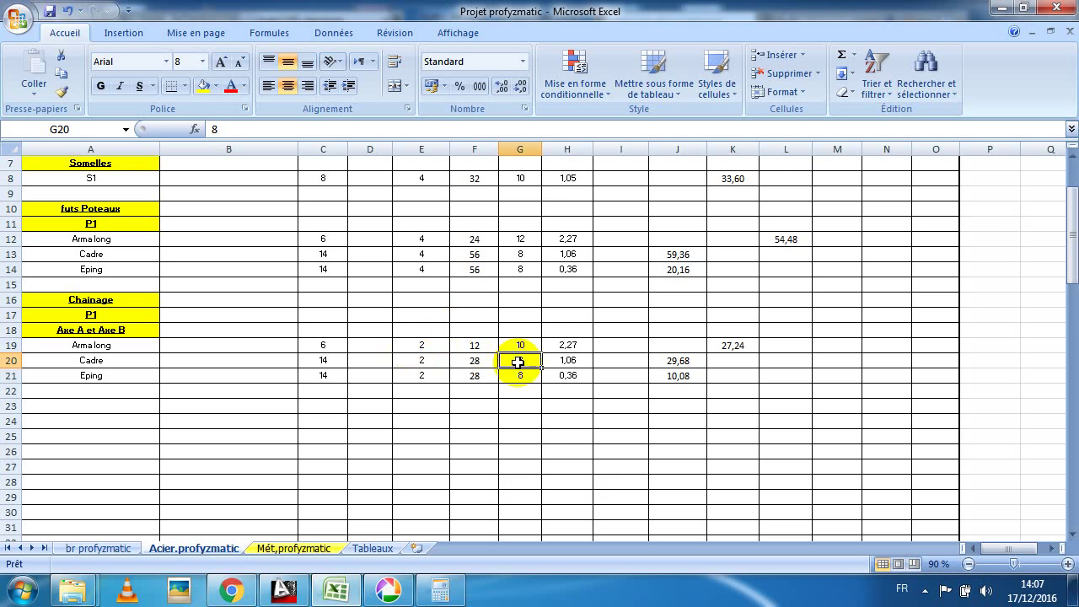
{"action": "key", "text": "Return"}
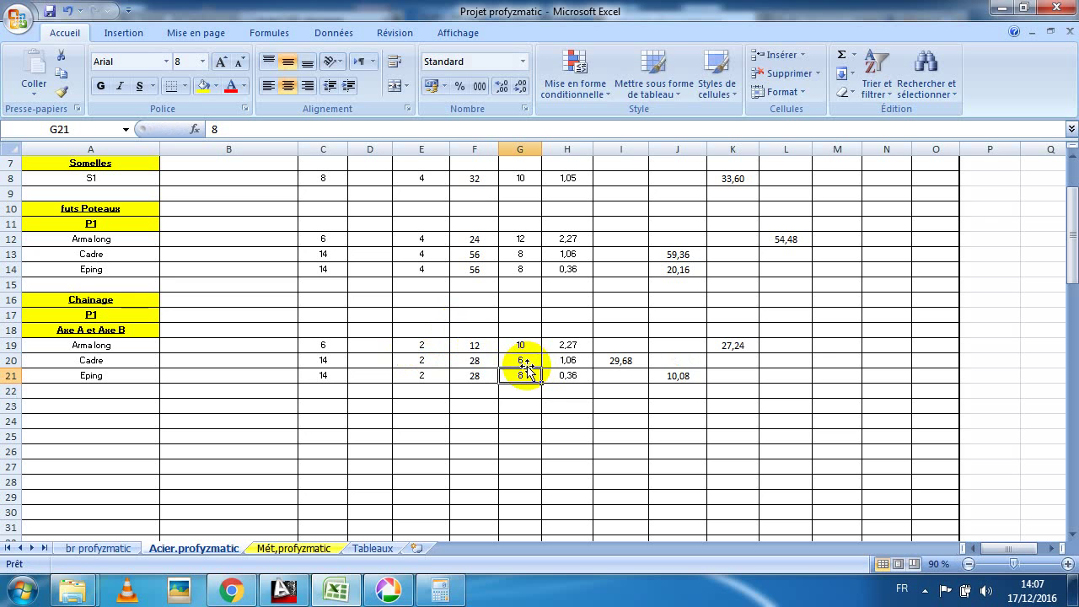
{"action": "key", "text": "Return"}
Switch to AutoCAD, examine the chainage section and the CH1 beam length on the foundation plan, and bring up the calculator.
{"action": "left_click", "coordinate": [574, 344]}
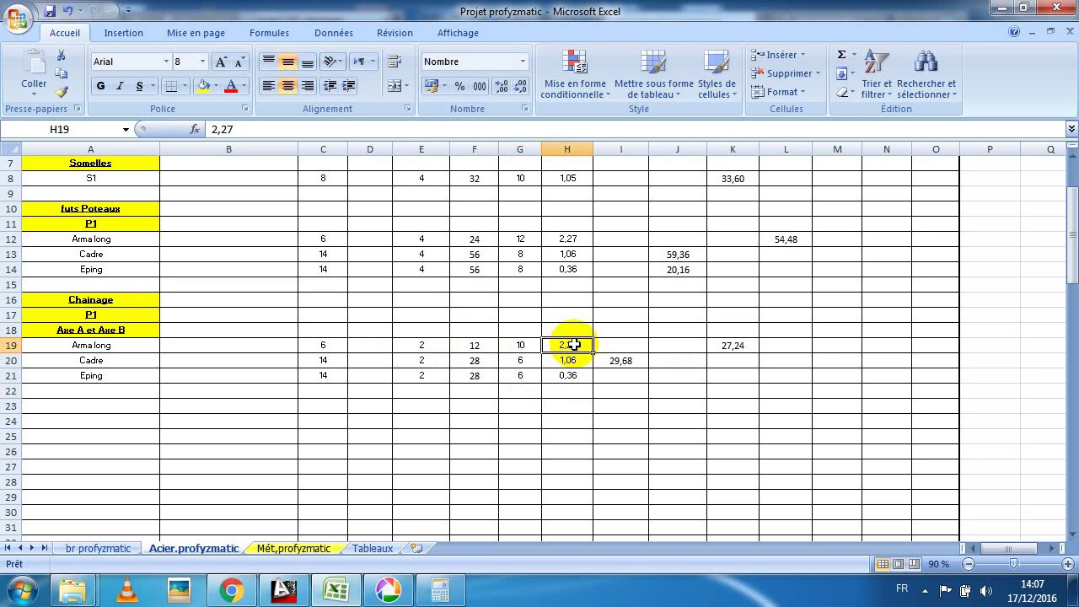
{"action": "left_click", "coordinate": [361, 588]}
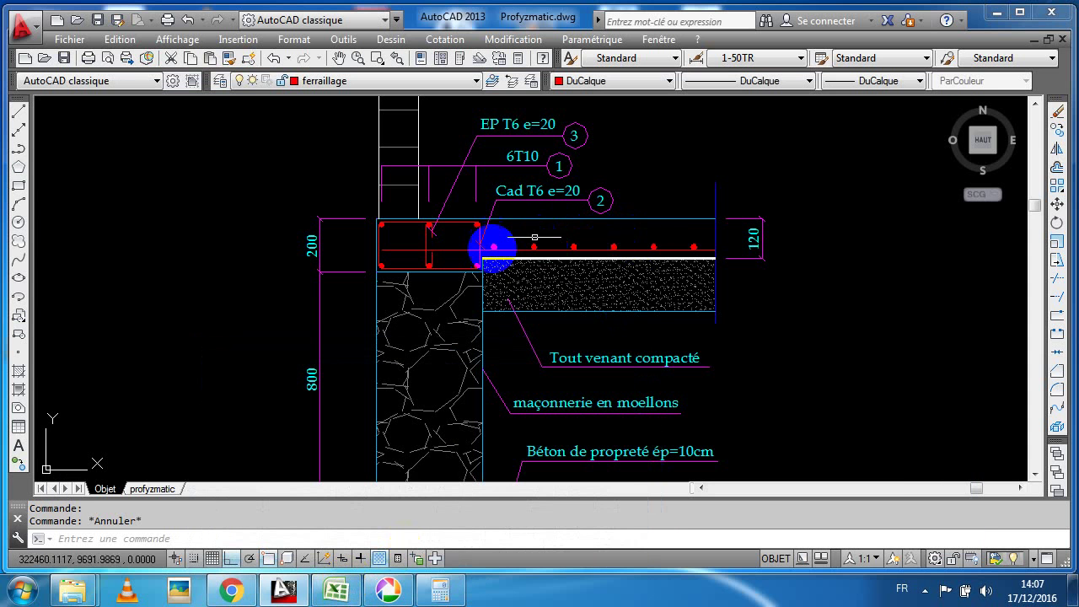
{"action": "scroll", "coordinate": [472, 246], "scroll_direction": "up", "scroll_amount": 2}
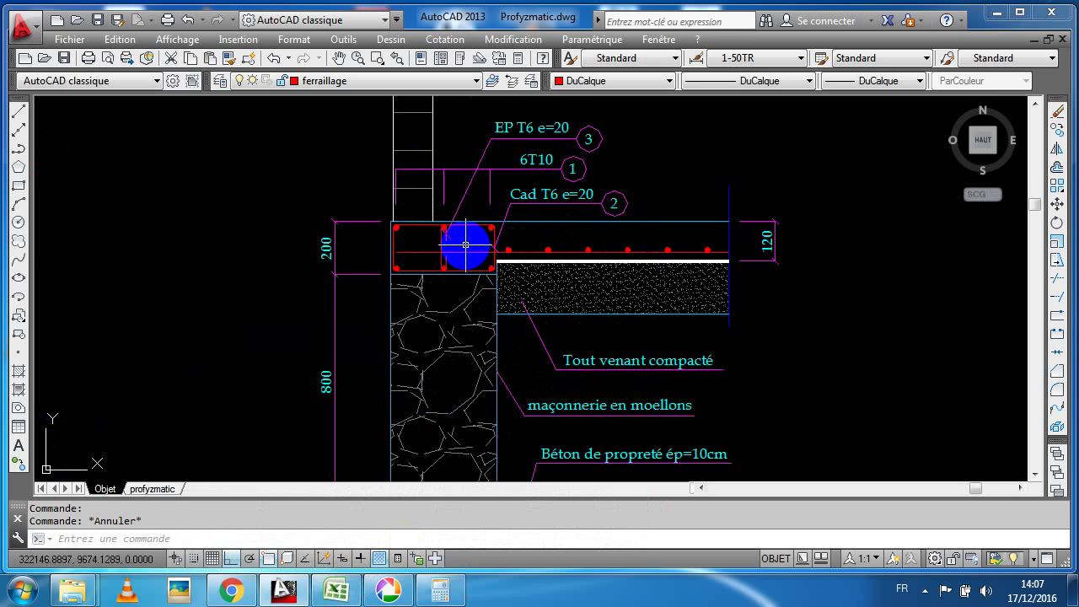
{"action": "scroll", "coordinate": [465, 245], "scroll_direction": "down", "scroll_amount": 6}
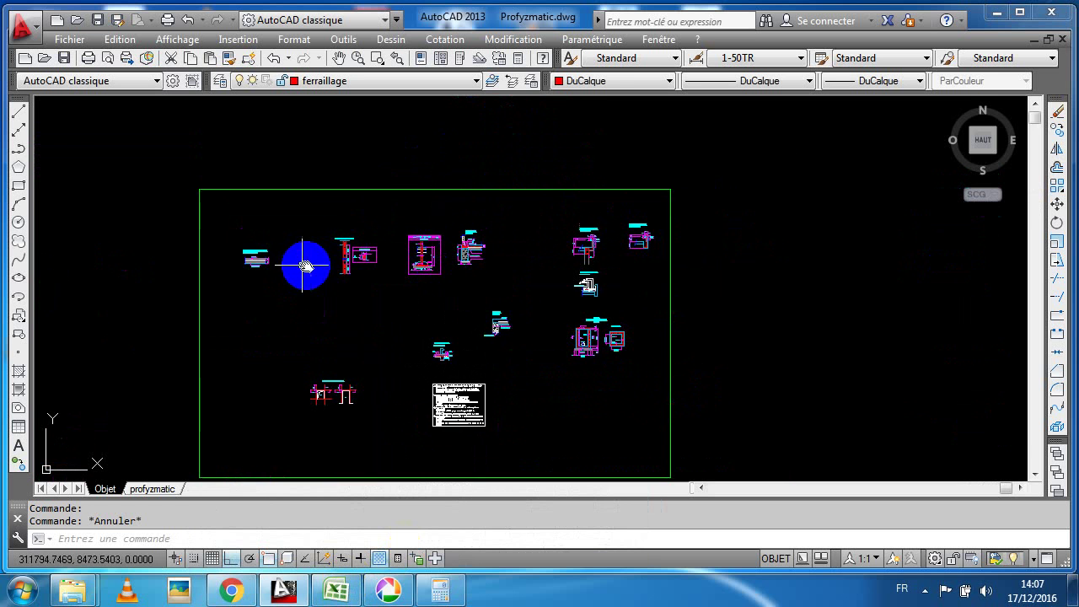
{"action": "scroll", "coordinate": [342, 219], "scroll_direction": "up", "scroll_amount": 8}
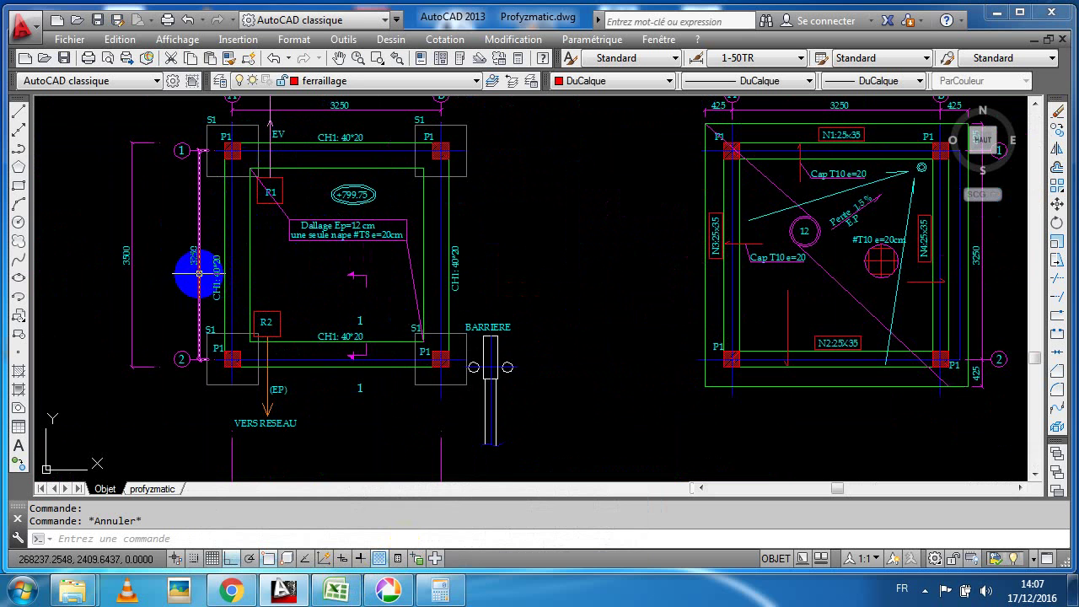
{"action": "left_click", "coordinate": [439, 590]}
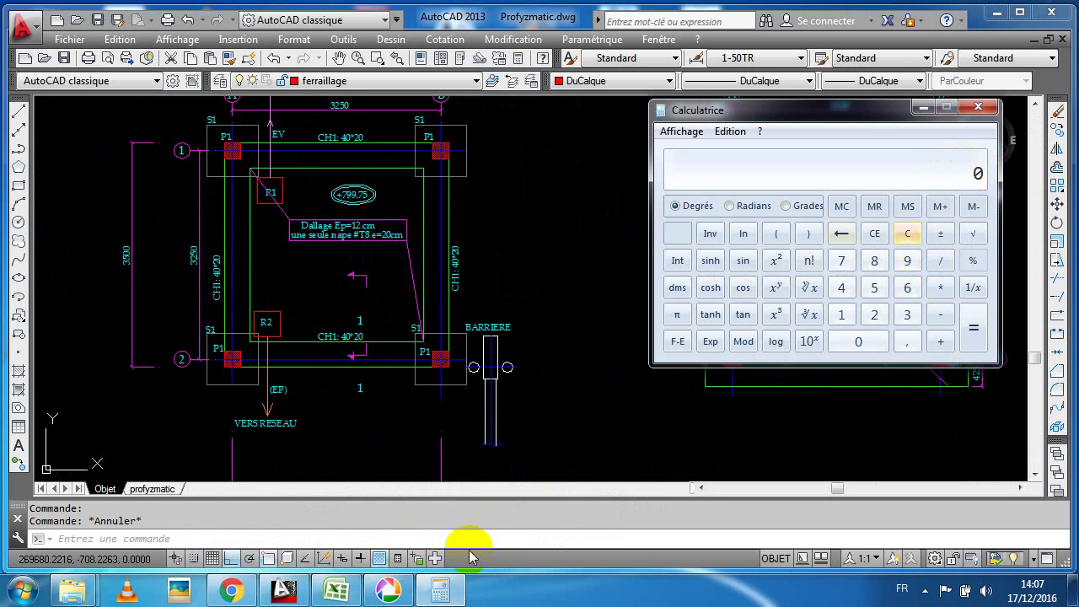
{"action": "mouse_move", "coordinate": [435, 591]}
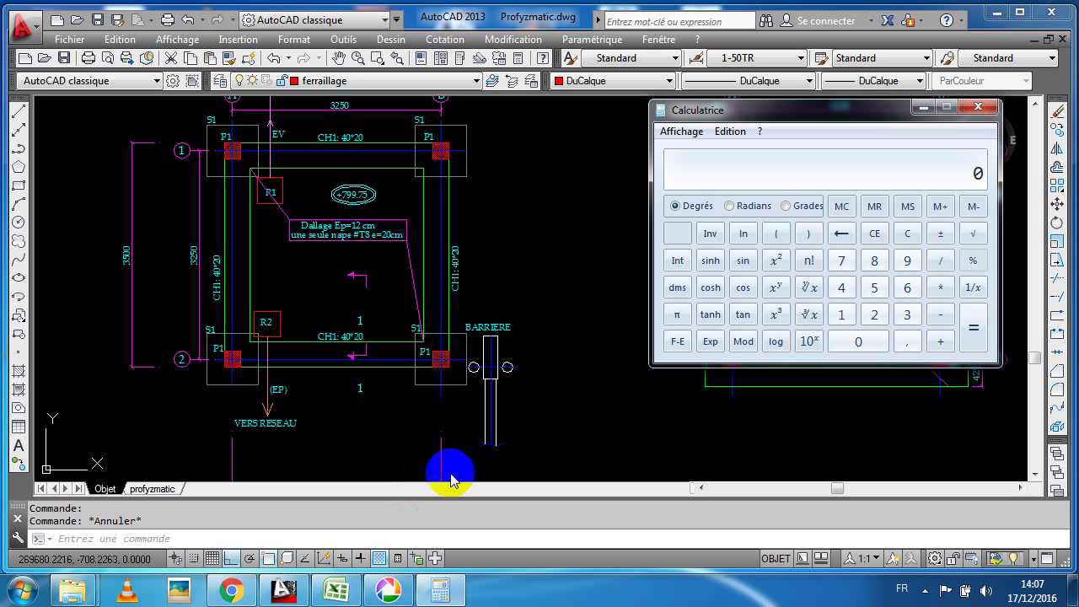
Return to Excel and copy the Fut Poteau formula rows 3 and 4 of the Tableaux sheet into rows 16 and 17.
{"action": "left_click", "coordinate": [350, 593]}
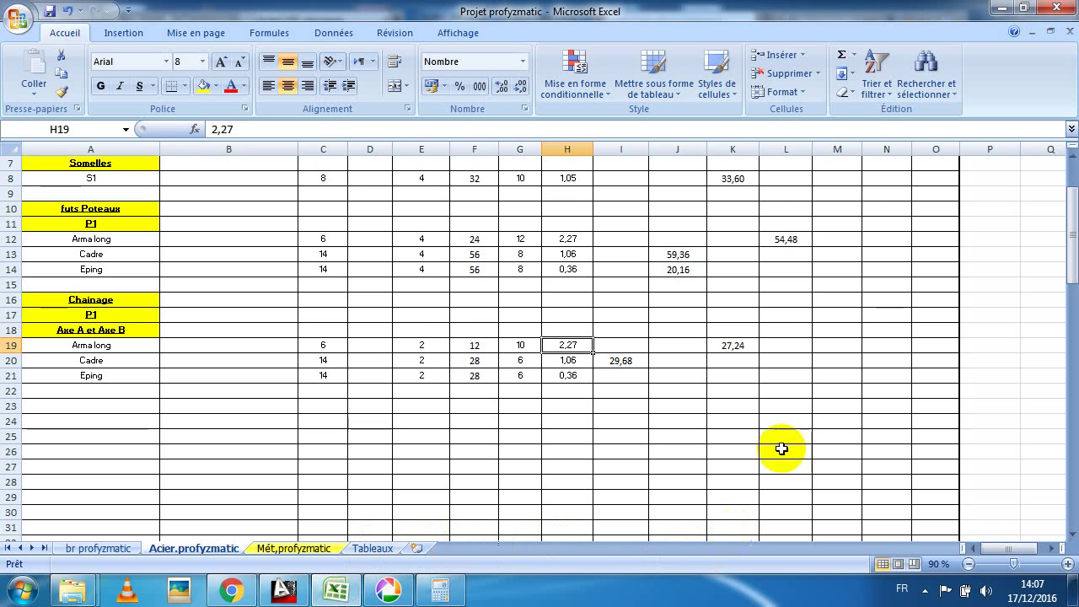
{"action": "left_click", "coordinate": [396, 549]}
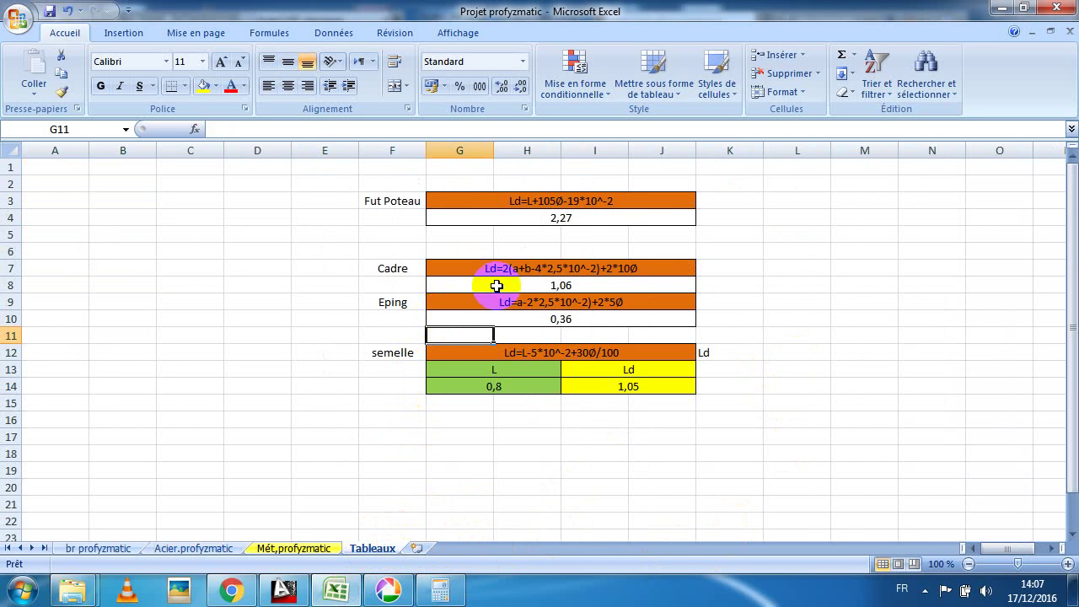
{"action": "left_click_drag", "start_coordinate": [329, 204], "coordinate": [330, 219]}
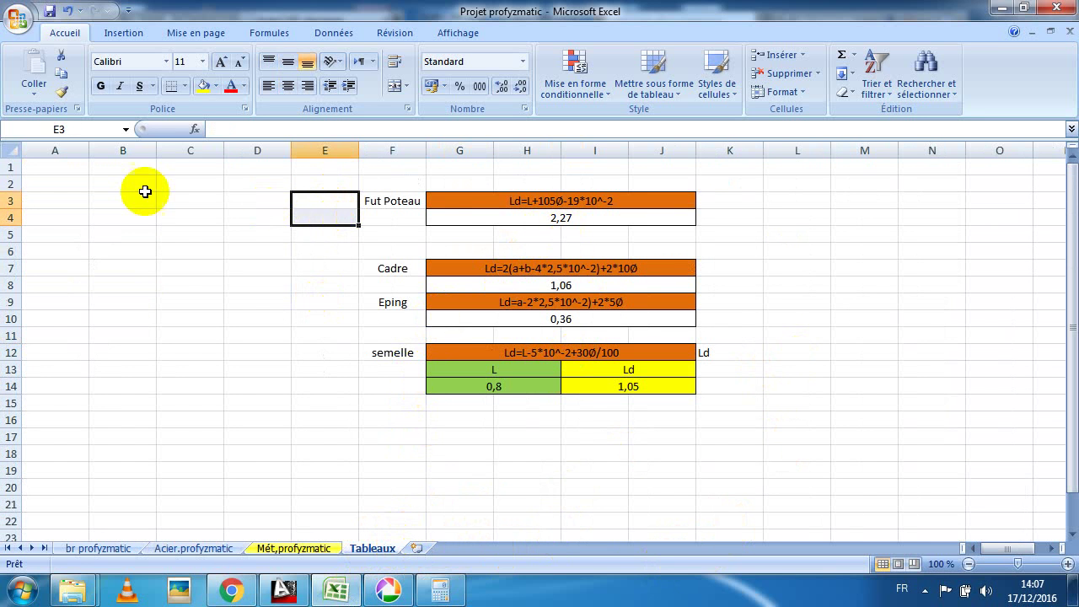
{"action": "left_click_drag", "start_coordinate": [12, 203], "coordinate": [16, 215]}
{"action": "right_click", "coordinate": [13, 212]}
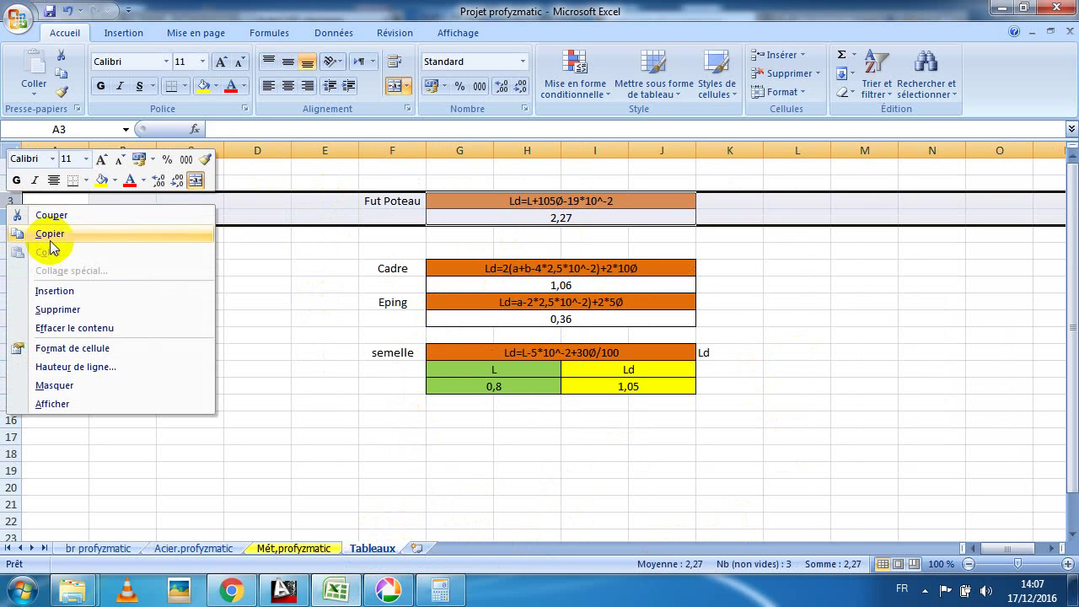
{"action": "left_click", "coordinate": [44, 234]}
{"action": "left_click_drag", "start_coordinate": [10, 421], "coordinate": [10, 437]}
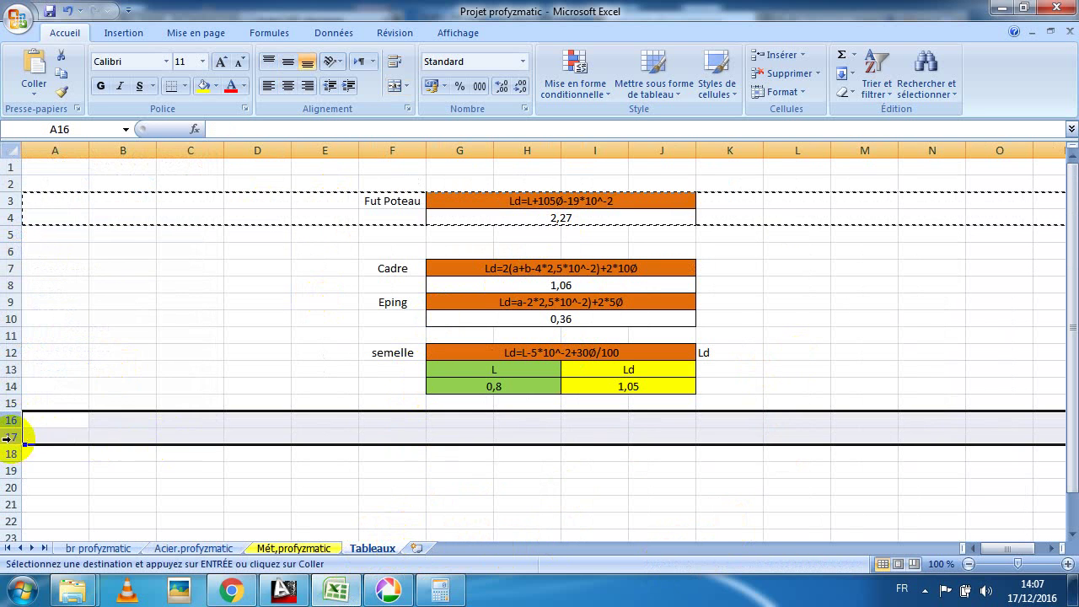
{"action": "right_click", "coordinate": [12, 436]}
{"action": "left_click", "coordinate": [46, 276]}
{"action": "key", "text": "Escape"}
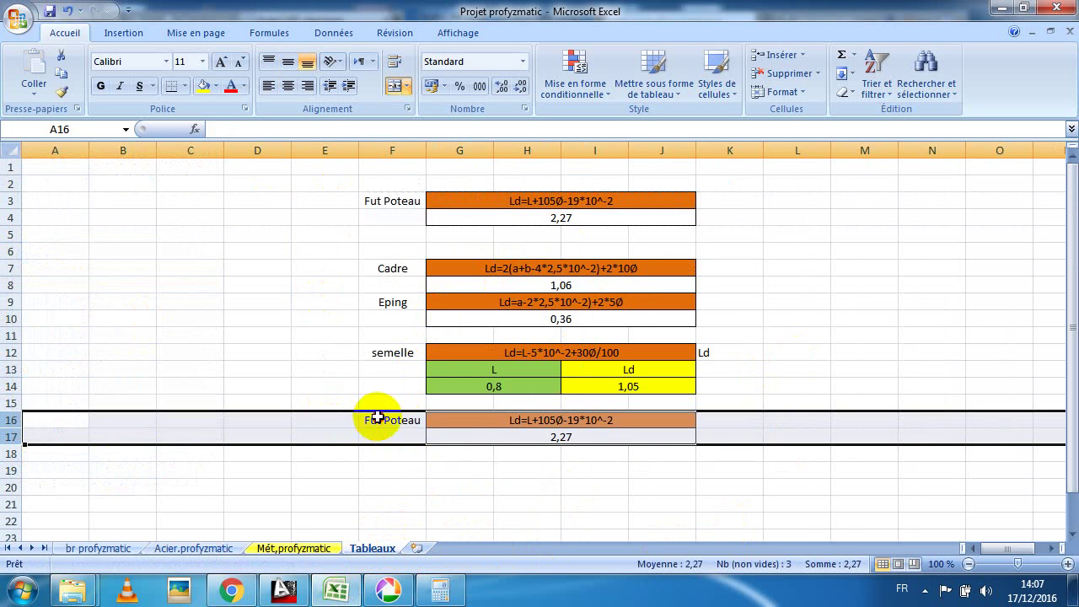
Rename the copied block's label in cell F16 as Chainage.
{"action": "left_click", "coordinate": [376, 419]}
{"action": "type", "text": "Cha"}
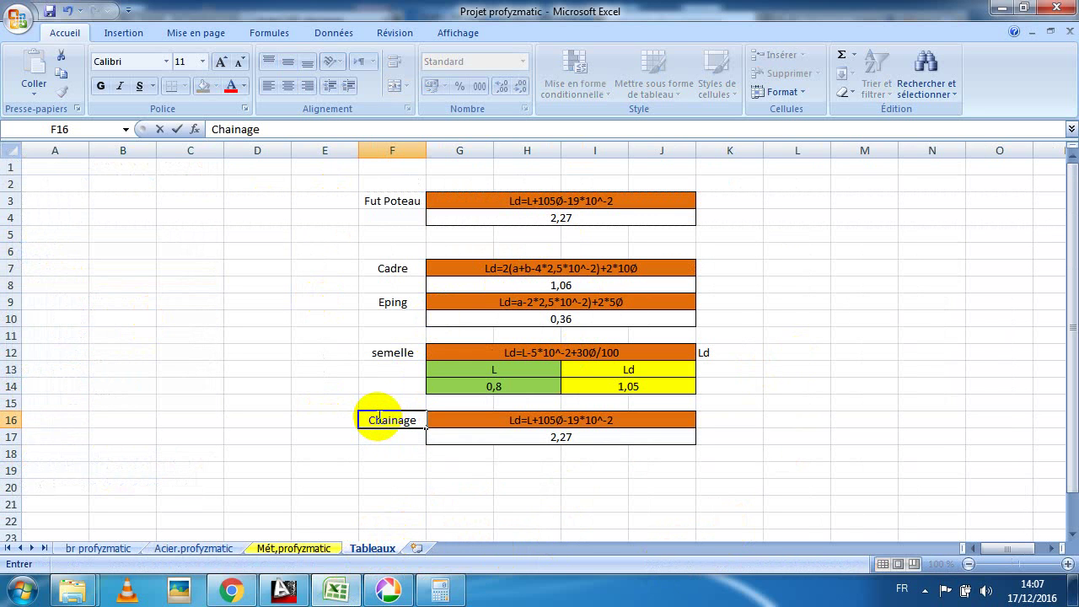
{"action": "type", "text": "inage"}
{"action": "key", "text": "Return"}
Change the Chainage formula text in cell G16 to Ld=L-2*2.5*10^-2+.
{"action": "left_click", "coordinate": [534, 419]}
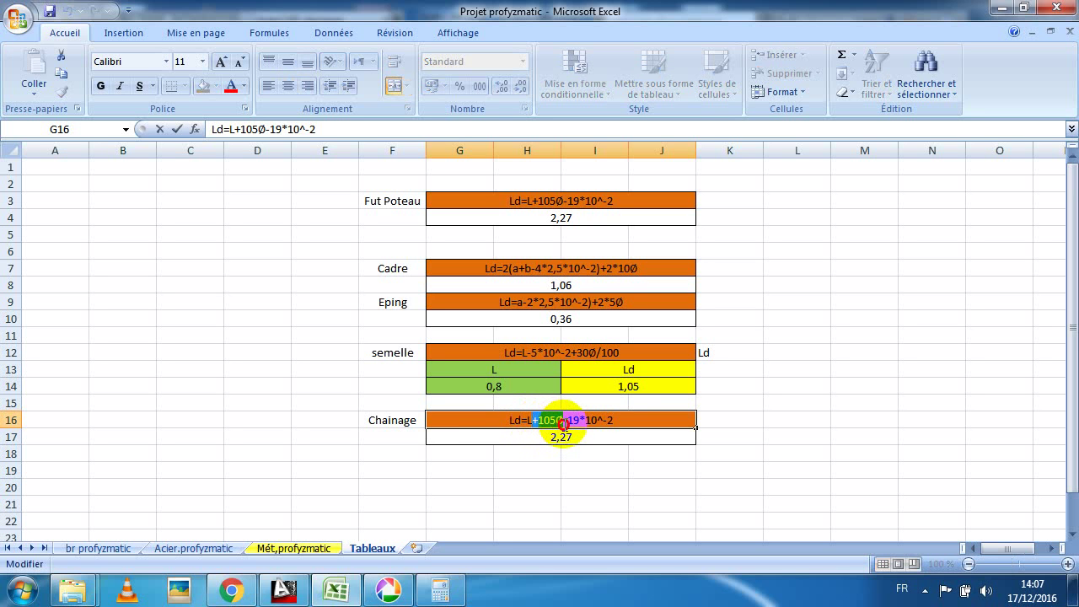
{"action": "key", "text": "Delete"}
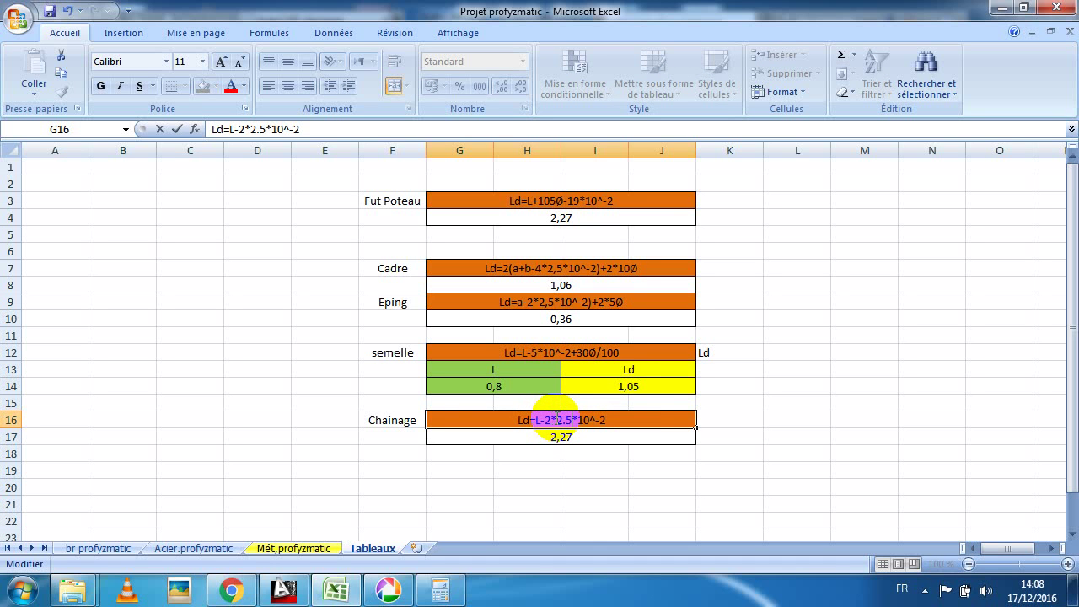
{"action": "left_click_drag", "start_coordinate": [558, 416], "coordinate": [611, 415]}
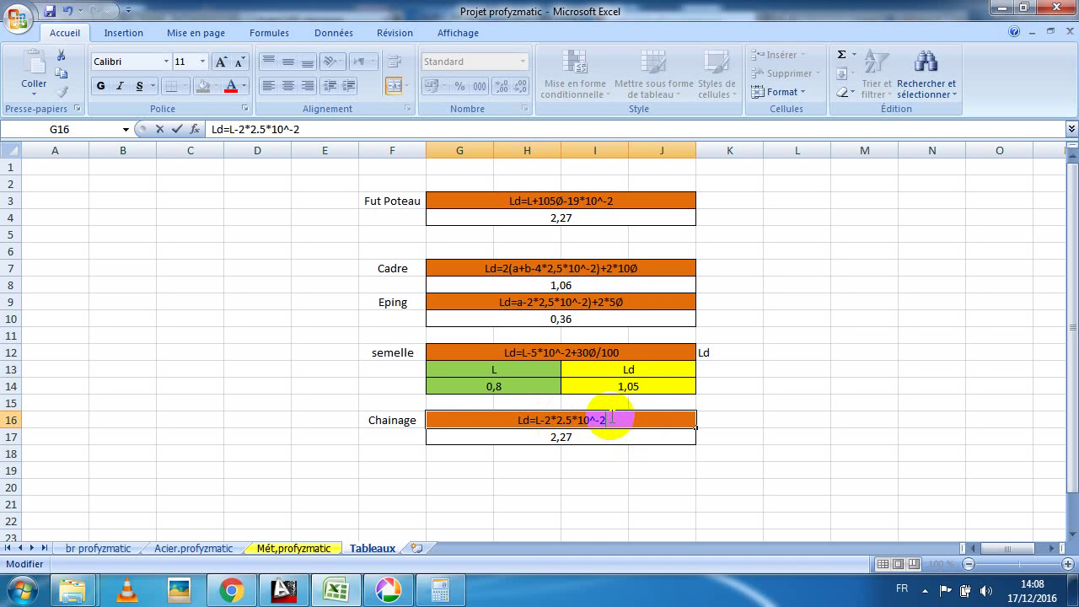
{"action": "key", "text": "Return"}
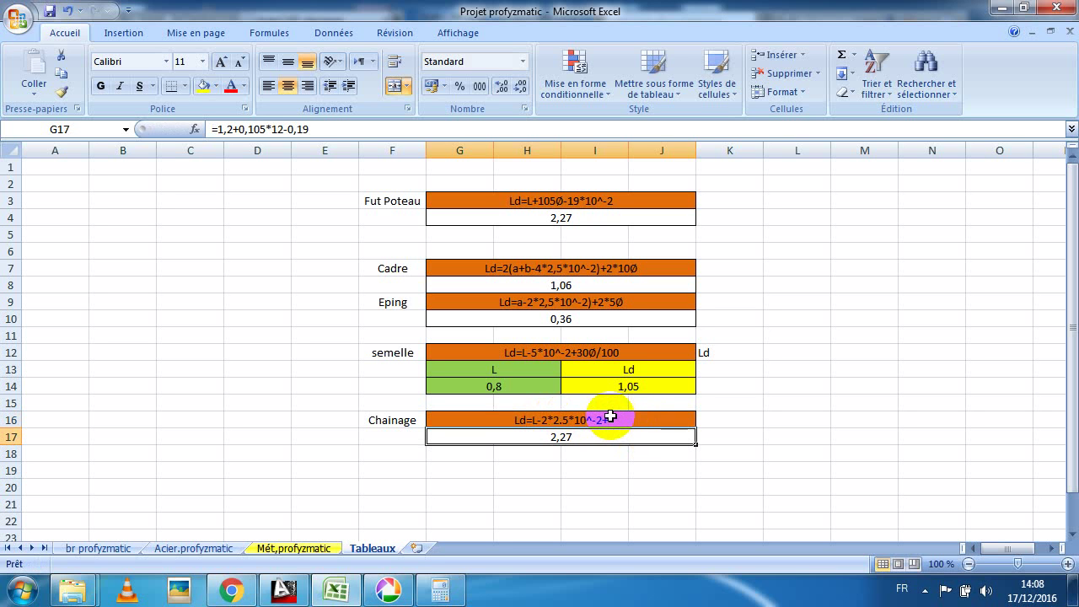
Copy the term 30Ø/100 from the semelle formula and append it to the Chainage formula text in G16.
{"action": "double_click", "coordinate": [615, 301]}
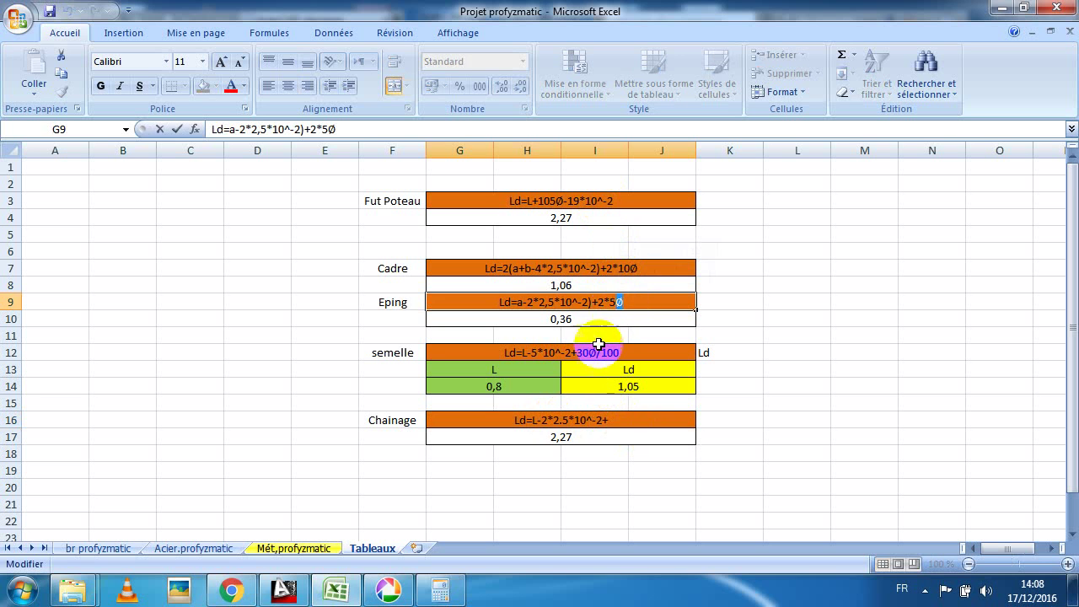
{"action": "left_click", "coordinate": [598, 352]}
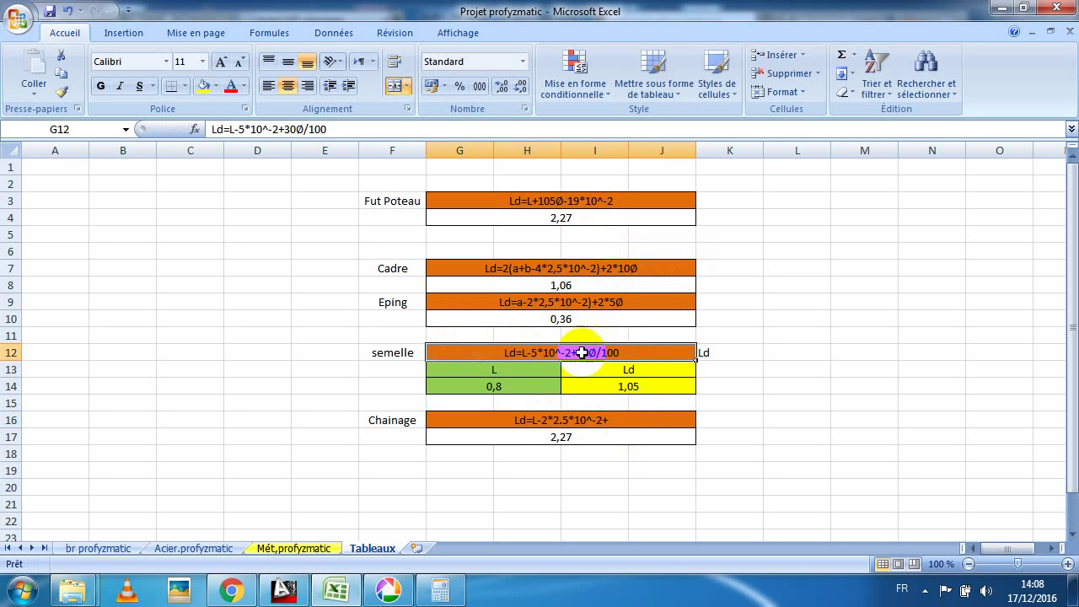
{"action": "left_click", "coordinate": [609, 368]}
{"action": "left_click", "coordinate": [620, 349]}
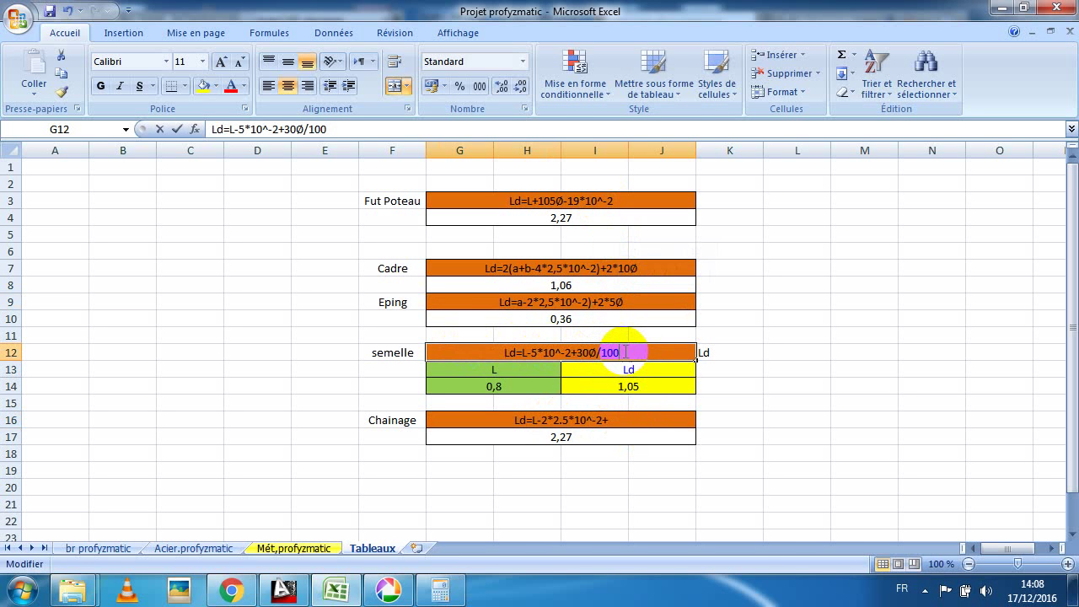
{"action": "left_click_drag", "start_coordinate": [625, 352], "coordinate": [582, 353]}
{"action": "right_click", "coordinate": [581, 352]}
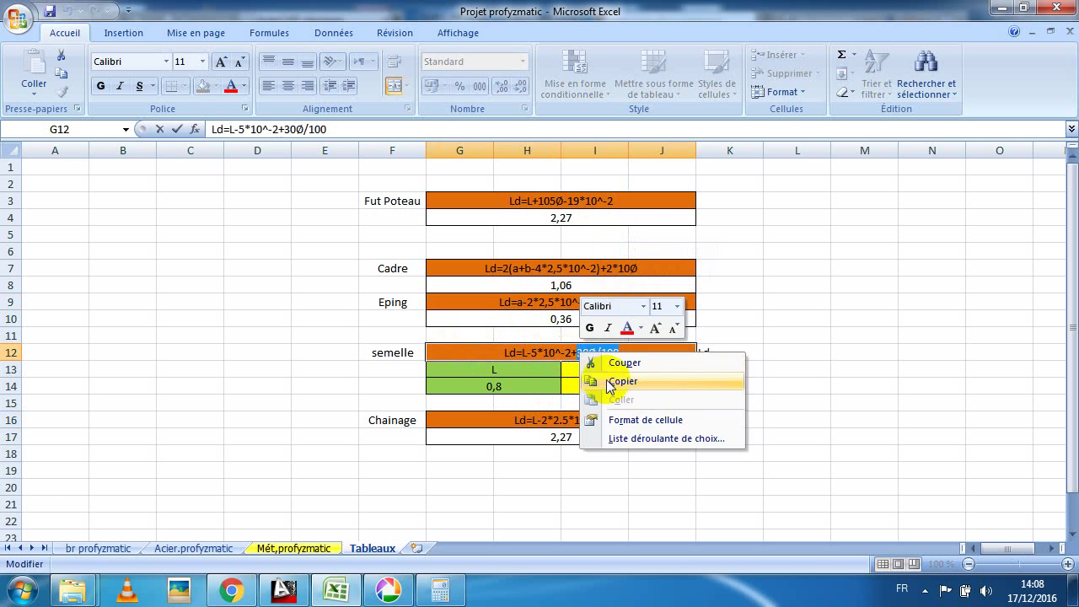
{"action": "left_click", "coordinate": [601, 368]}
{"action": "double_click", "coordinate": [611, 419]}
{"action": "right_click", "coordinate": [611, 419]}
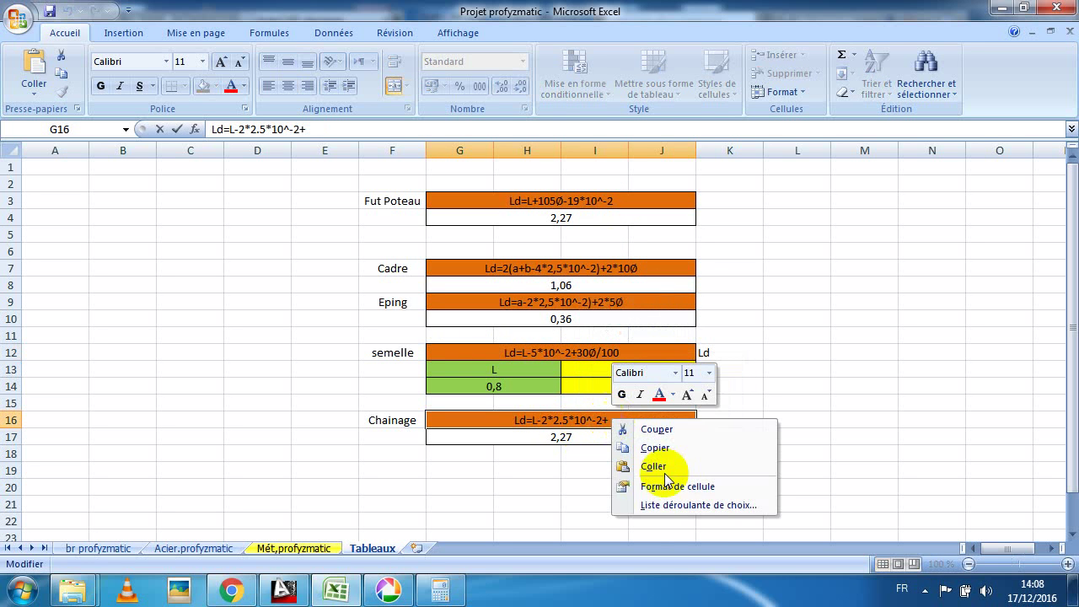
{"action": "left_click", "coordinate": [683, 468]}
{"action": "left_click_drag", "start_coordinate": [607, 419], "coordinate": [633, 420]}
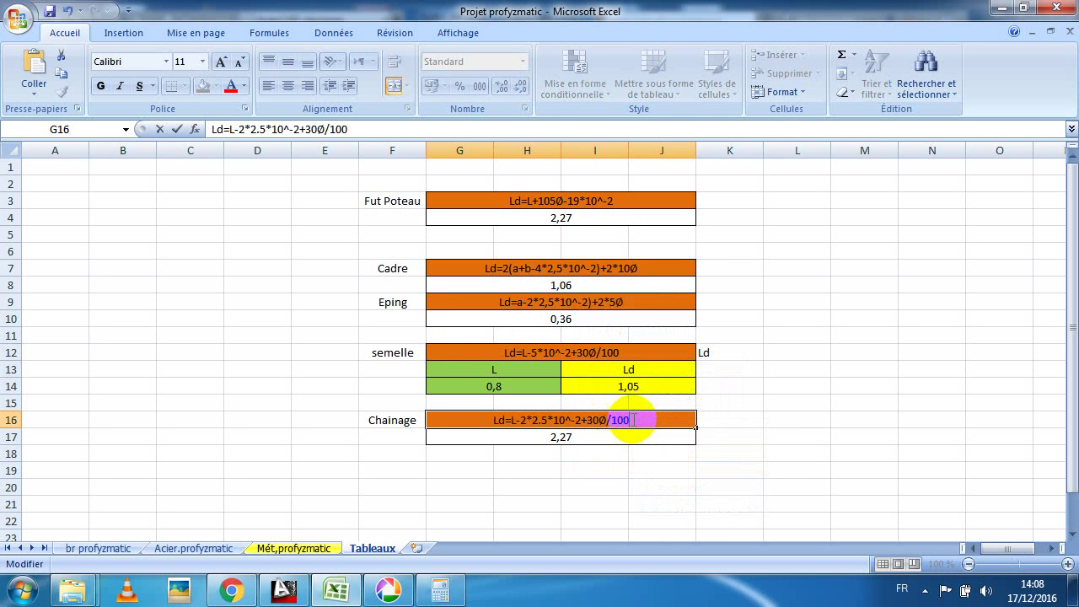
{"action": "left_click", "coordinate": [713, 404]}
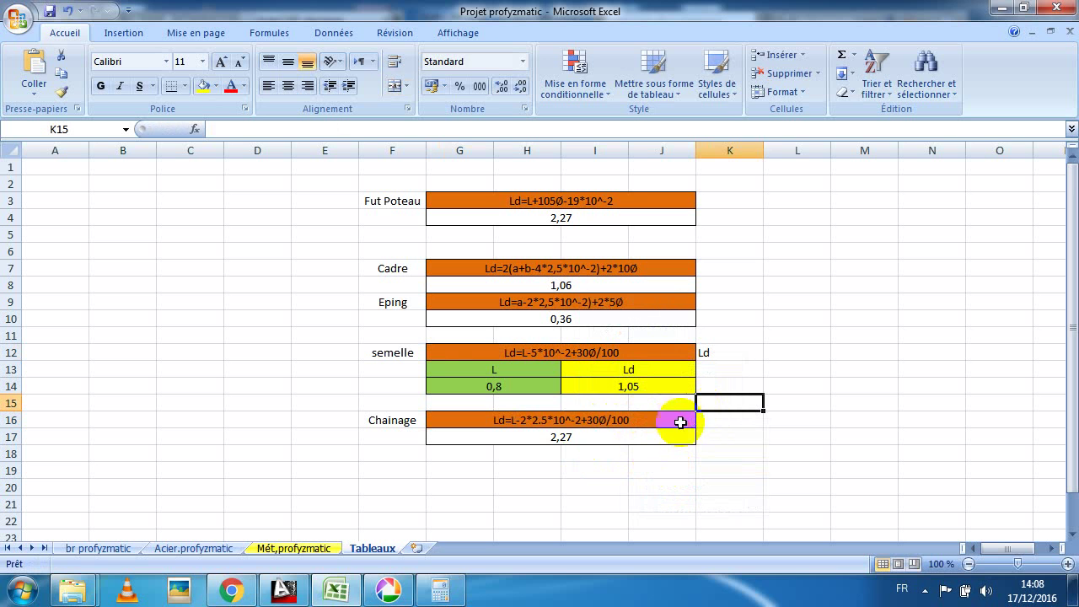
In the Chainage calculation in G17, set the length term to 3,45 and the second term's factor to 0,05.
{"action": "left_click", "coordinate": [571, 420]}
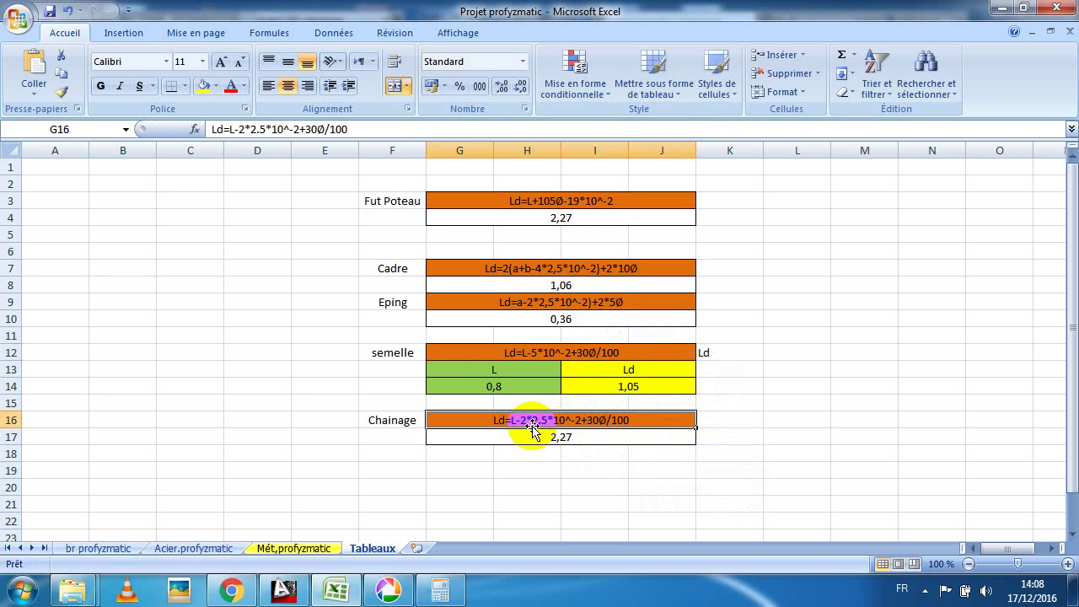
{"action": "double_click", "coordinate": [547, 436]}
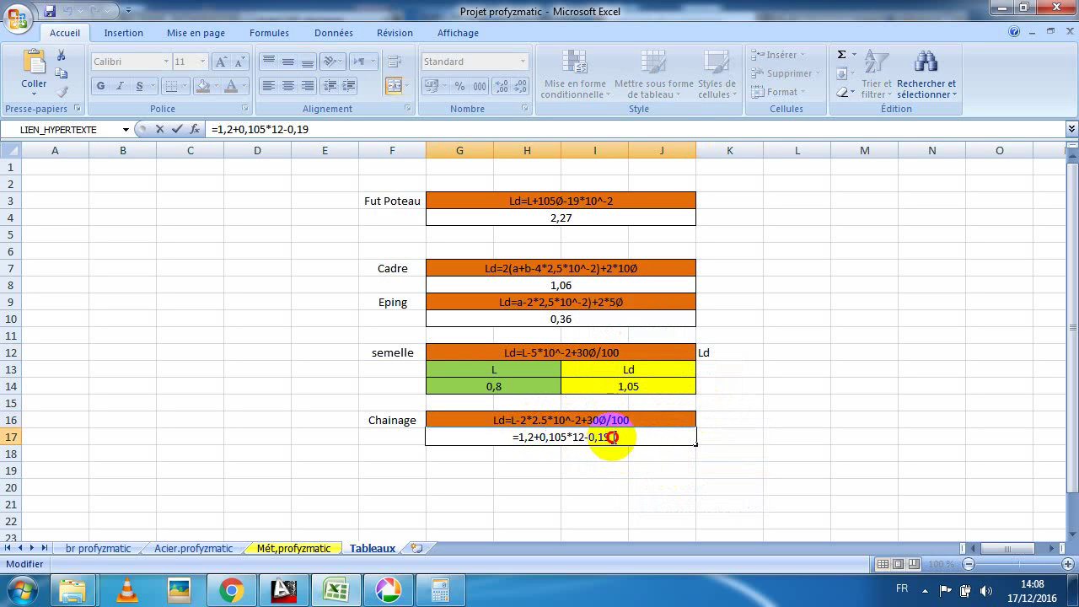
{"action": "left_click_drag", "start_coordinate": [610, 436], "coordinate": [522, 436]}
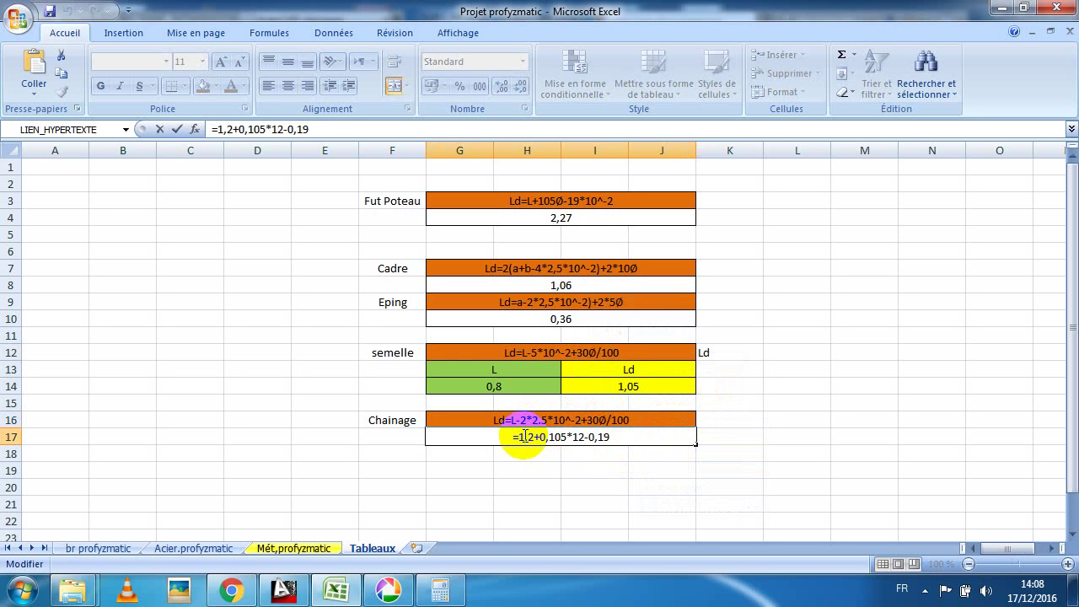
{"action": "key", "text": "BackSpace"}
{"action": "type", "text": "4"}
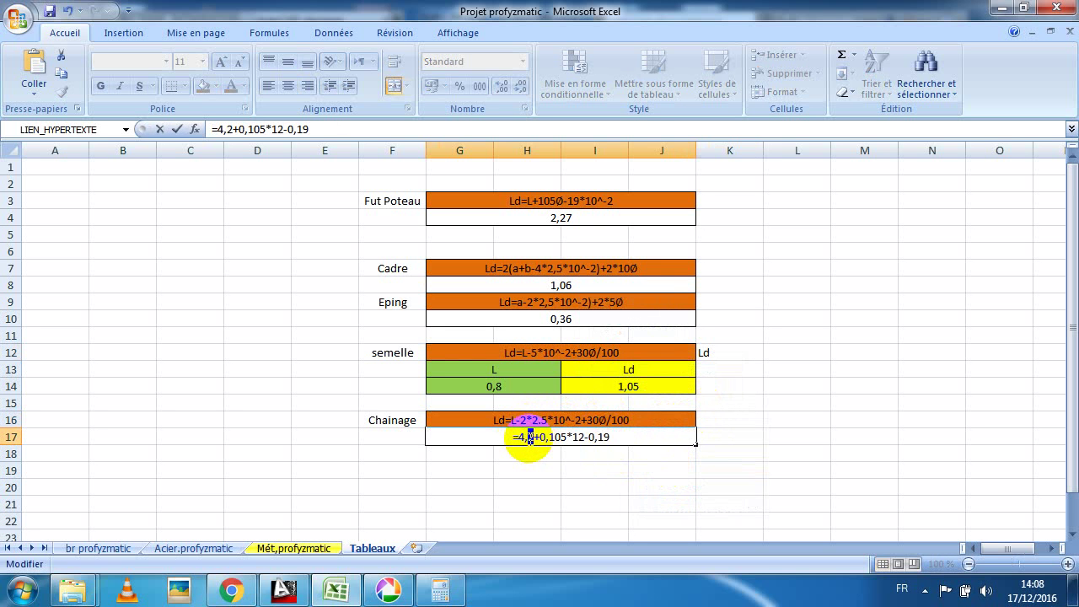
{"action": "type", "text": "3"}
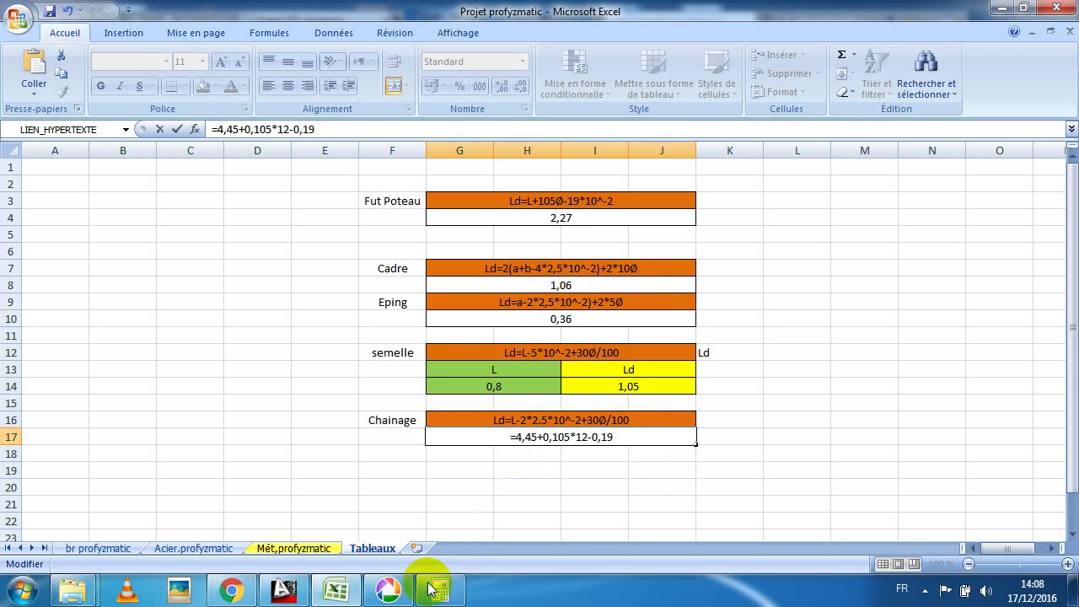
{"action": "left_click", "coordinate": [336, 590]}
{"action": "left_click", "coordinate": [334, 591]}
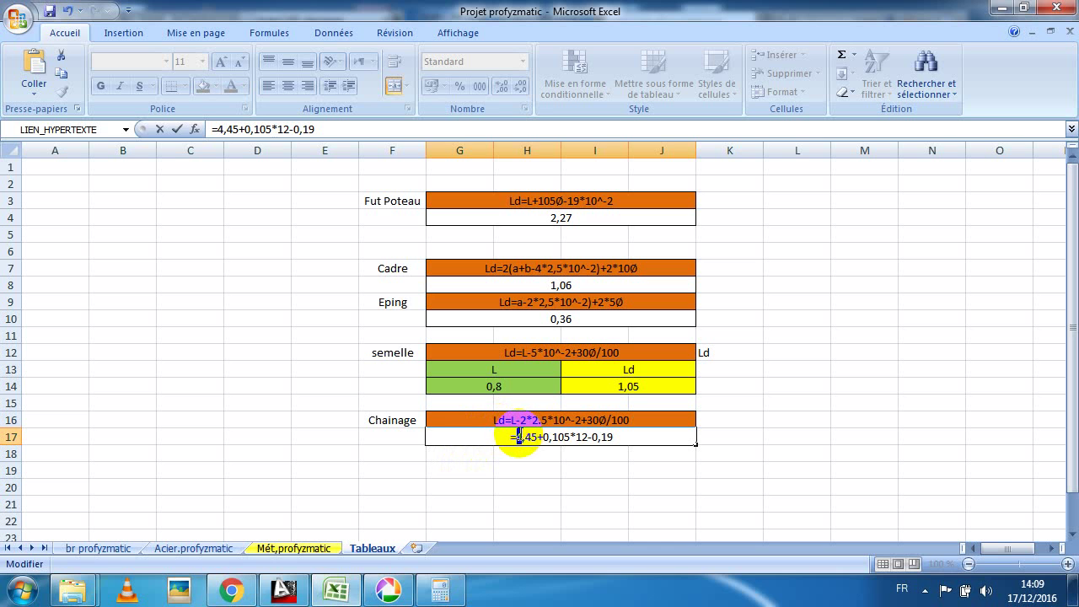
{"action": "type", "text": "3"}
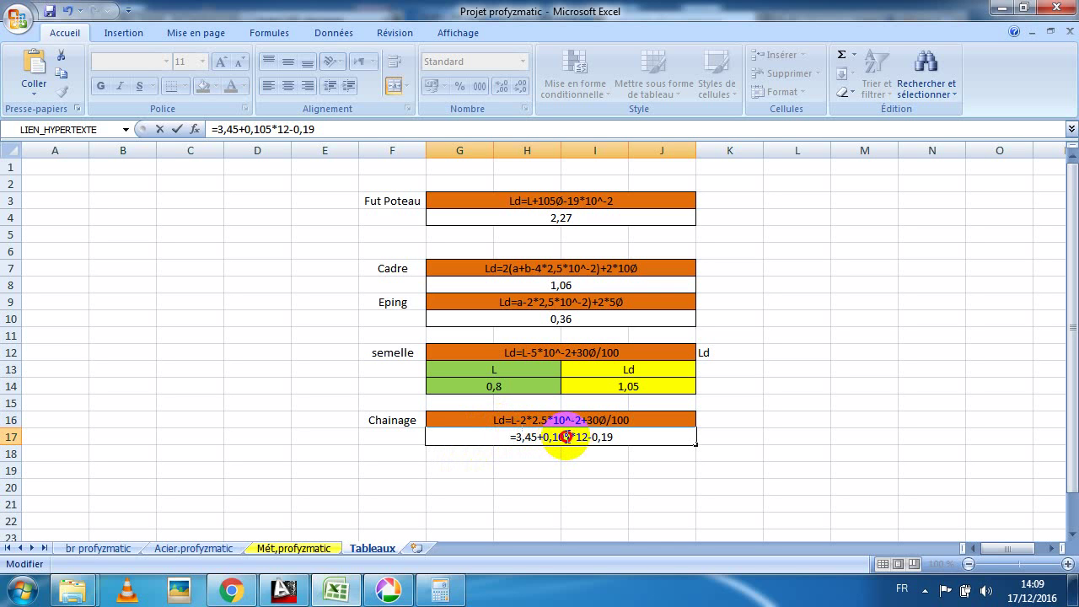
{"action": "left_click_drag", "start_coordinate": [570, 437], "coordinate": [552, 435]}
{"action": "type", "text": "05"}
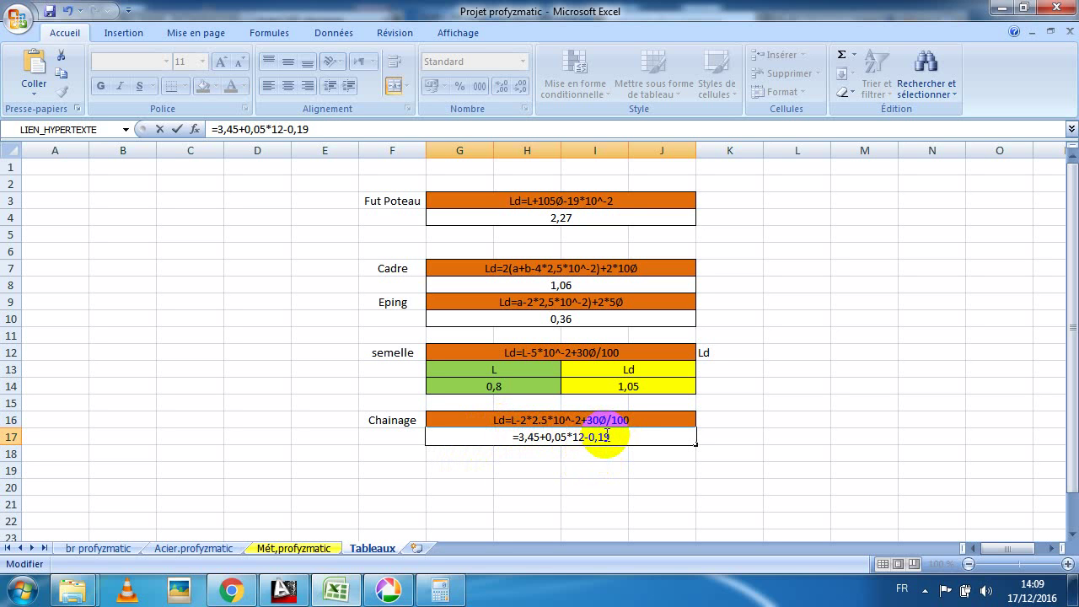
Switch to the calculator and compute 30*10/1000 for the last term of the Chainage formula.
{"action": "left_click_drag", "start_coordinate": [613, 437], "coordinate": [602, 438]}
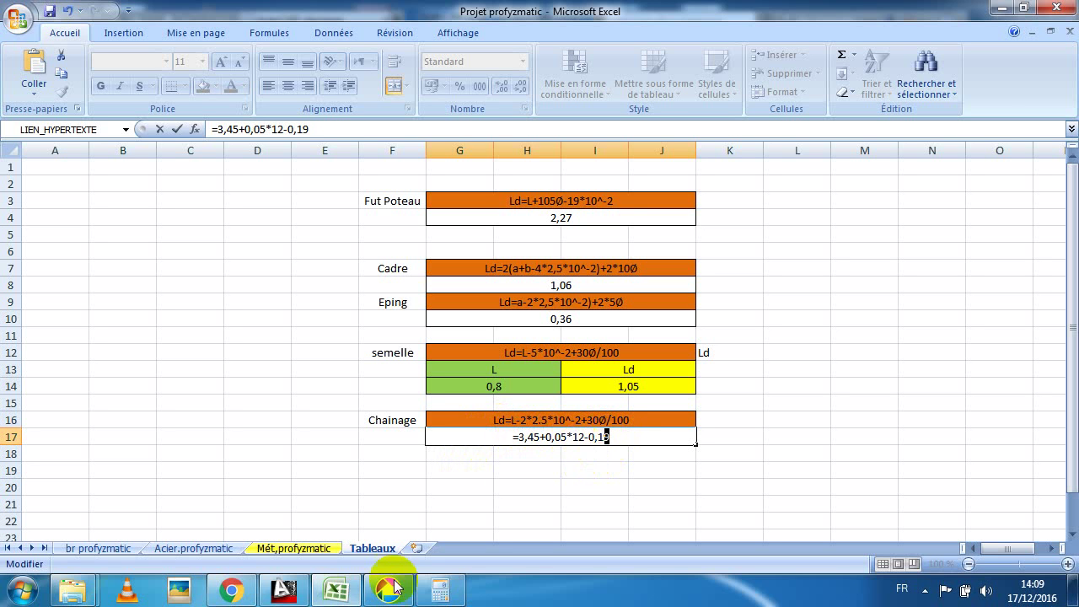
{"action": "left_click", "coordinate": [437, 589]}
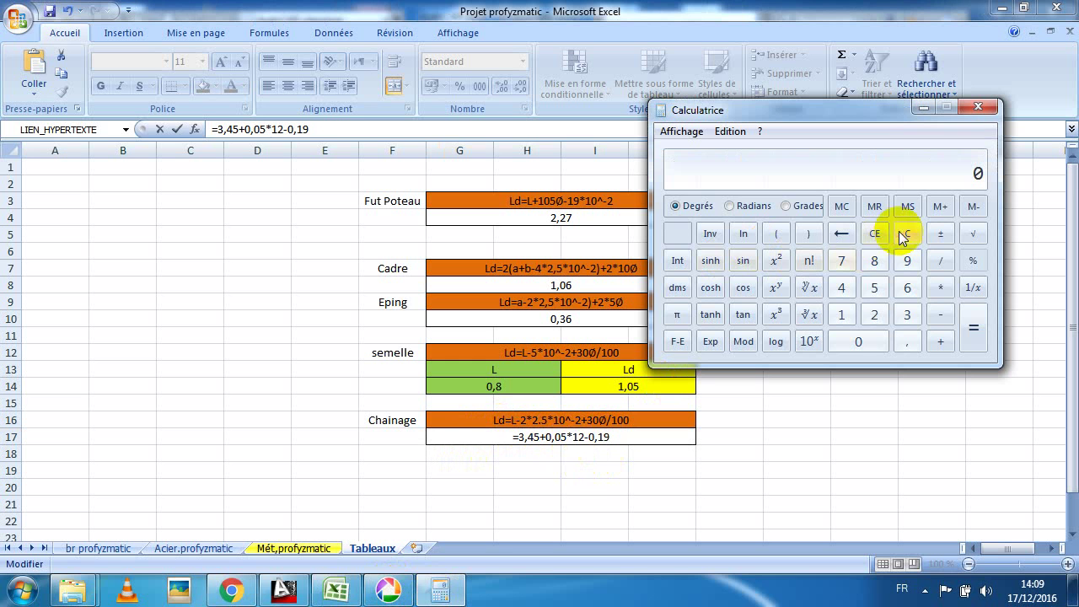
{"action": "left_click", "coordinate": [917, 317]}
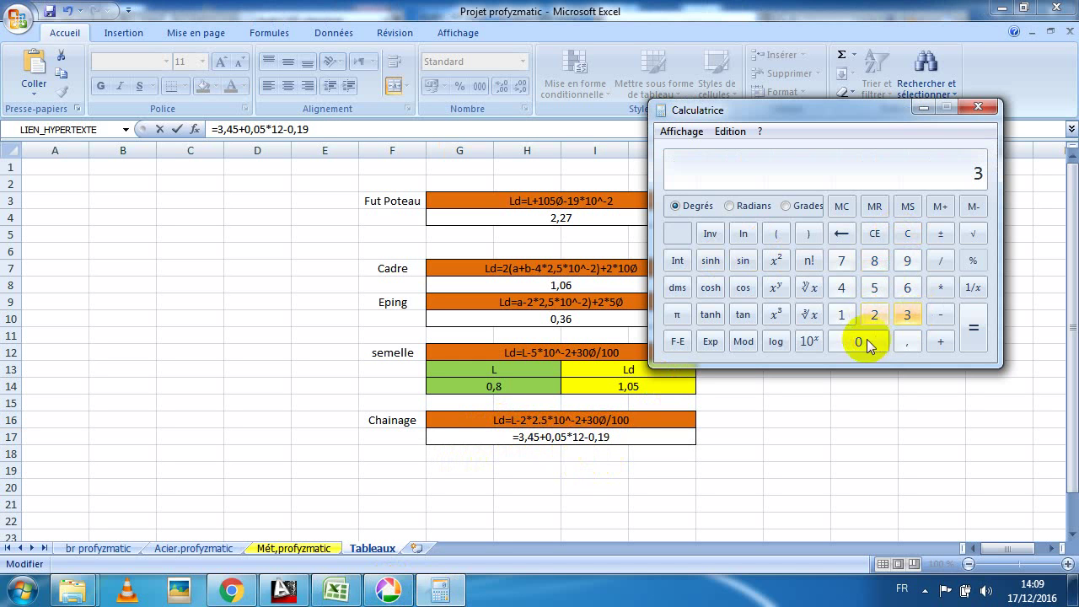
{"action": "left_click", "coordinate": [860, 342]}
{"action": "left_click", "coordinate": [939, 287]}
{"action": "left_click", "coordinate": [841, 315]}
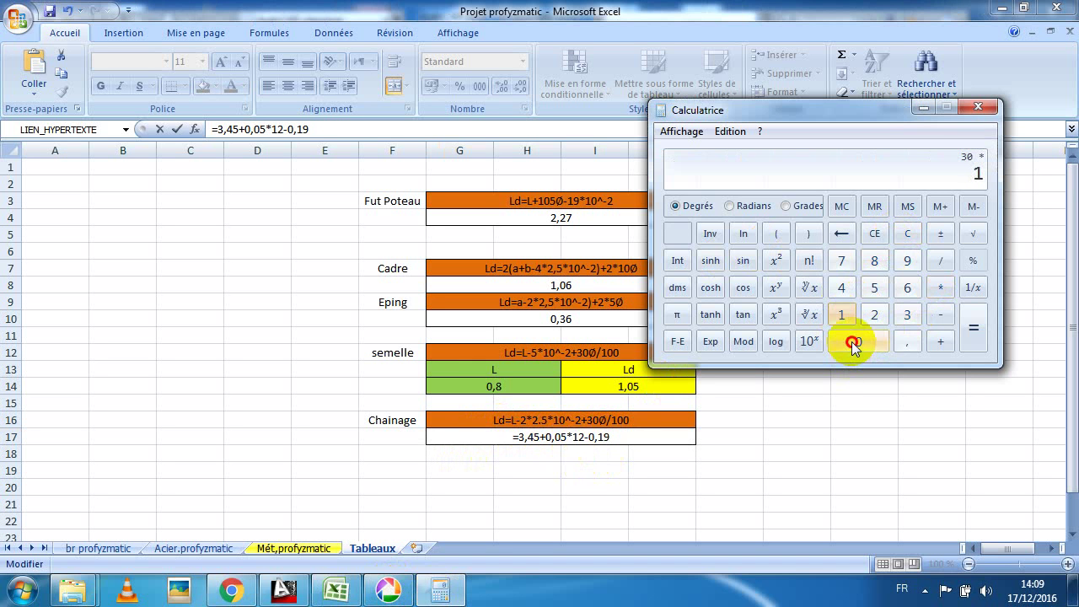
{"action": "left_click", "coordinate": [856, 356]}
{"action": "left_click", "coordinate": [973, 329]}
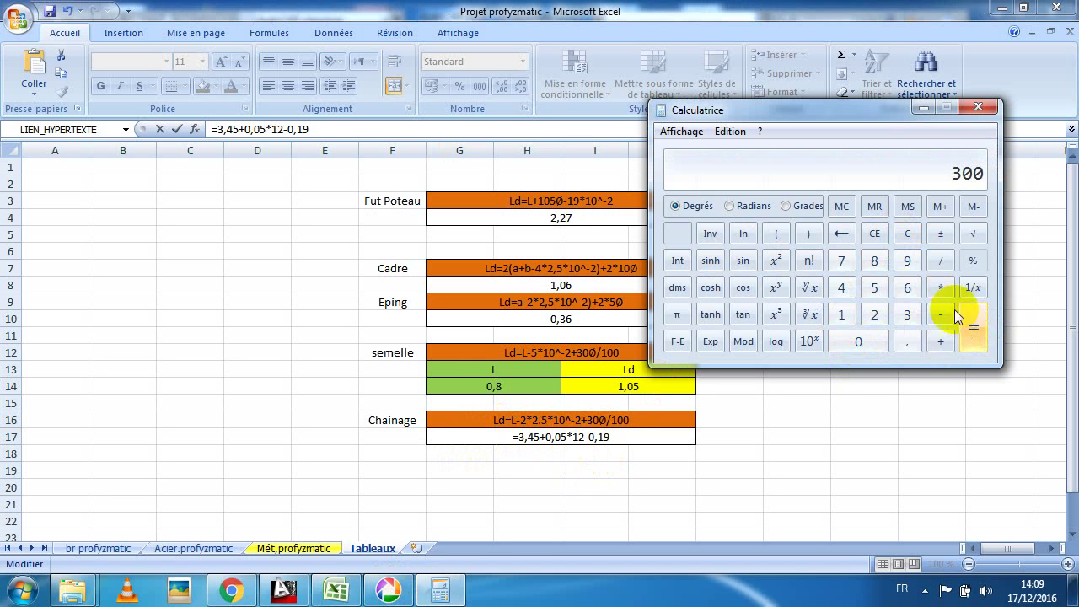
{"action": "left_click", "coordinate": [939, 260]}
{"action": "left_click", "coordinate": [842, 315]}
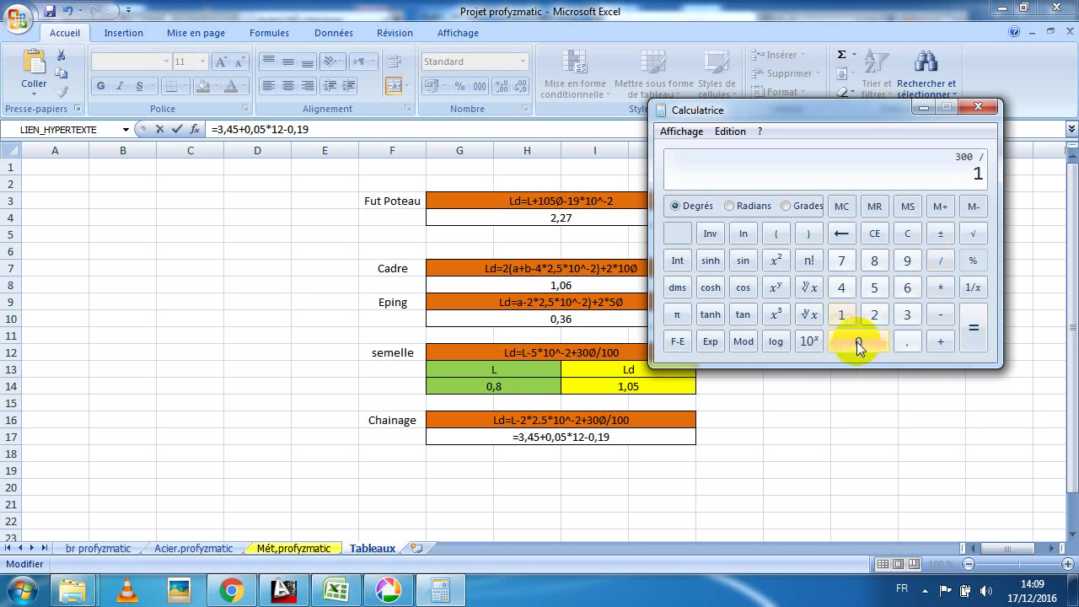
{"action": "left_click", "coordinate": [856, 341]}
{"action": "left_click", "coordinate": [856, 342]}
{"action": "left_click", "coordinate": [855, 341]}
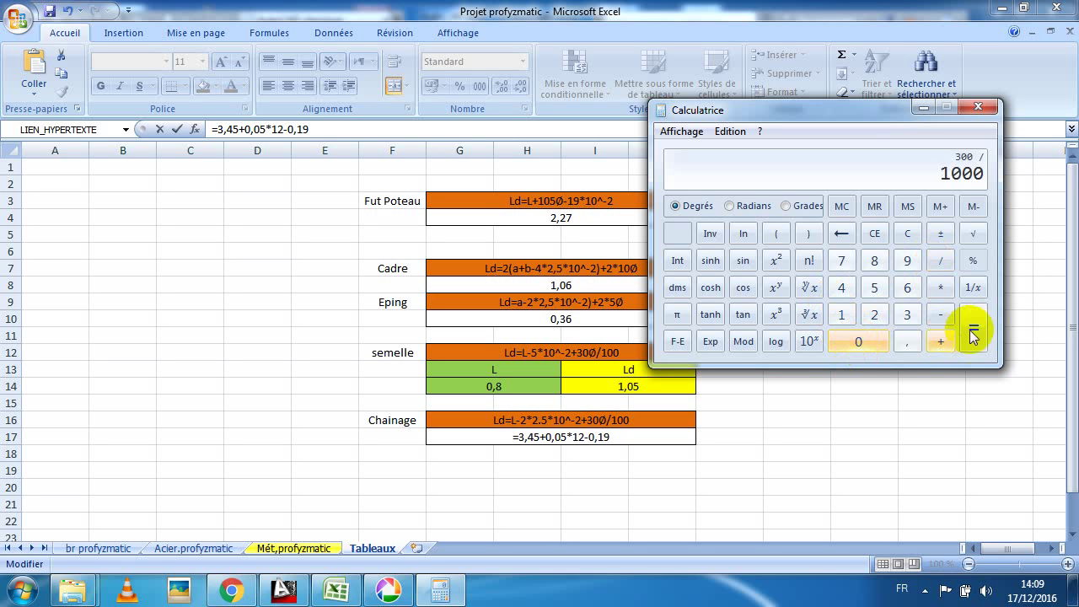
{"action": "left_click", "coordinate": [975, 332]}
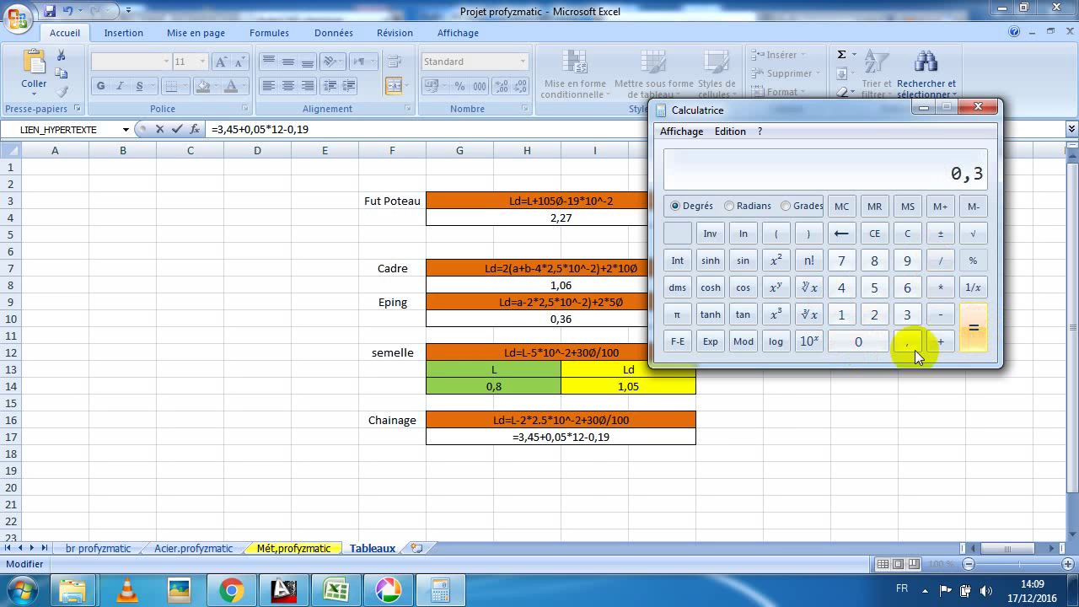
Back in Excel, replace the final -0,19 term of the Chainage calculation in G17 with +0.3.
{"action": "double_click", "coordinate": [616, 437]}
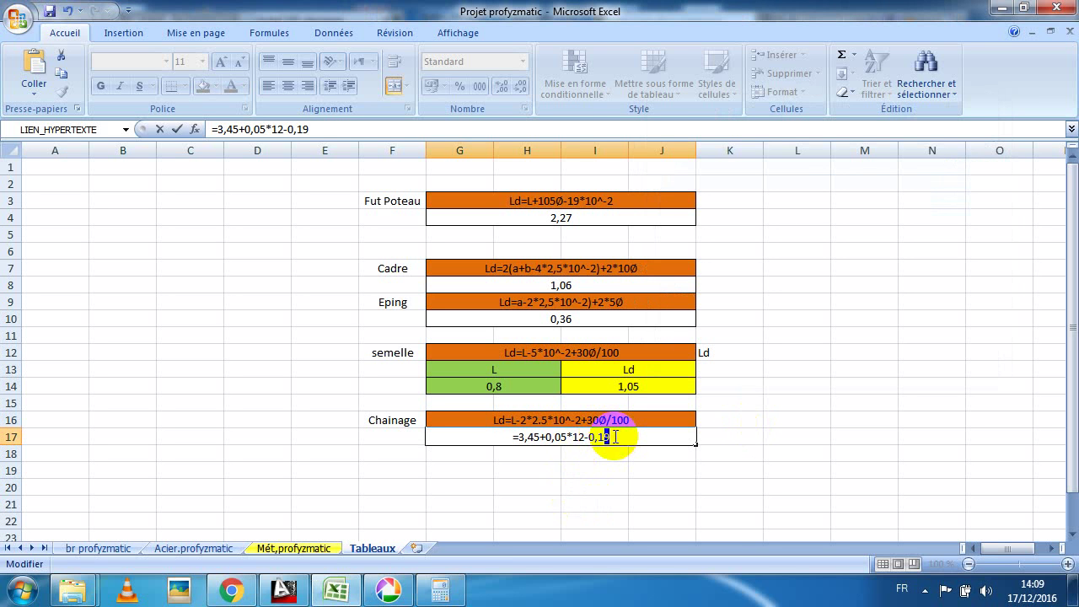
{"action": "key", "text": "BackSpace"}
{"action": "key", "text": "BackSpace"}
{"action": "key", "text": "BackSpace"}
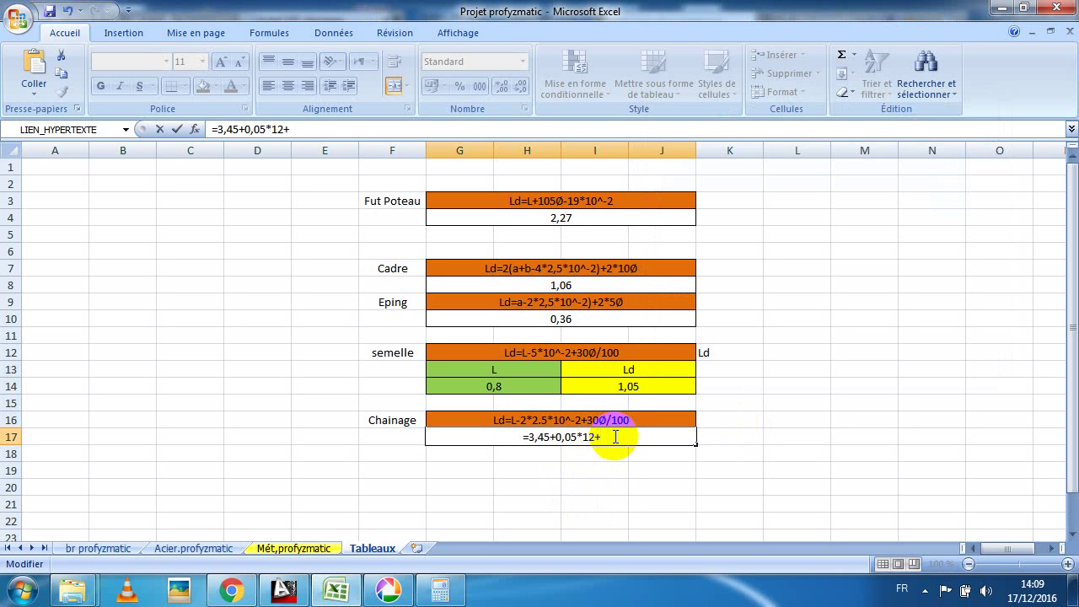
{"action": "type", "text": "0.3"}
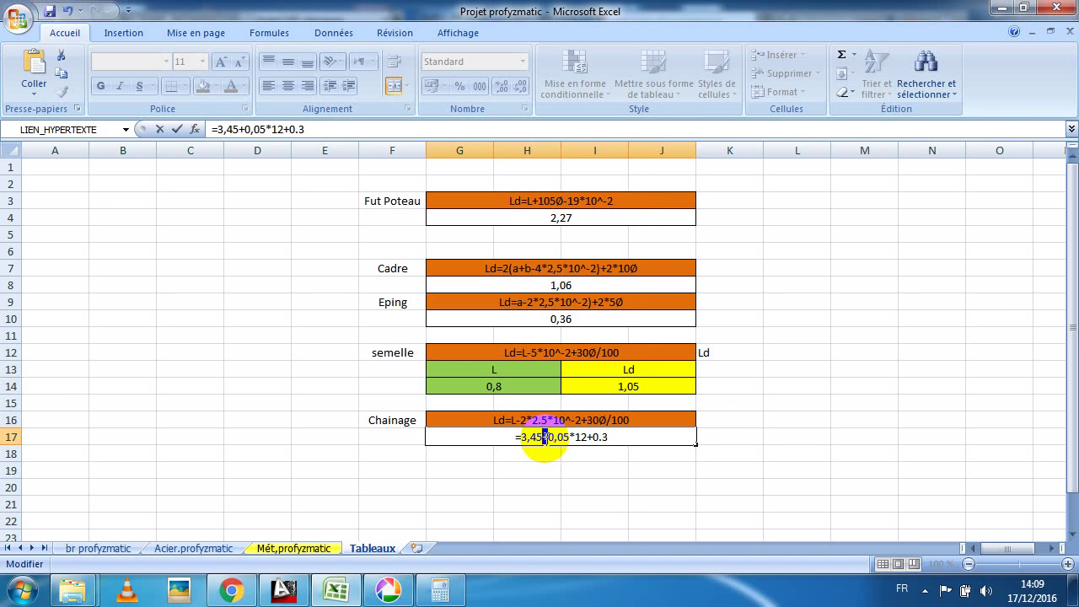
Change the sign before 0,05 to minus and correct the last term to 0,3, entering =3,45-0,05*12+0,3 in G17.
{"action": "type", "text": "-"}
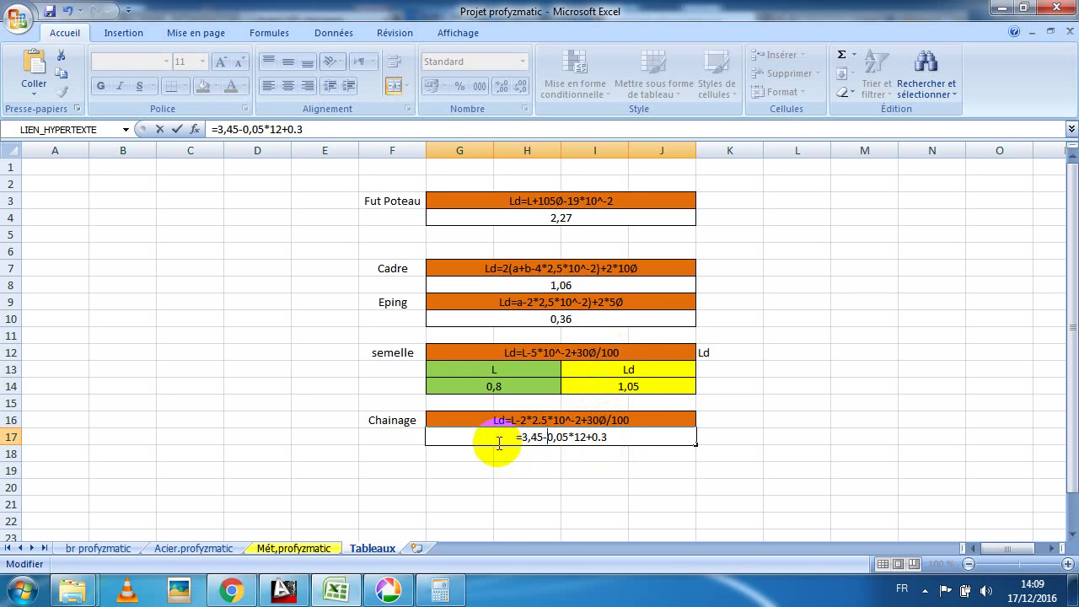
{"action": "key", "text": "Return"}
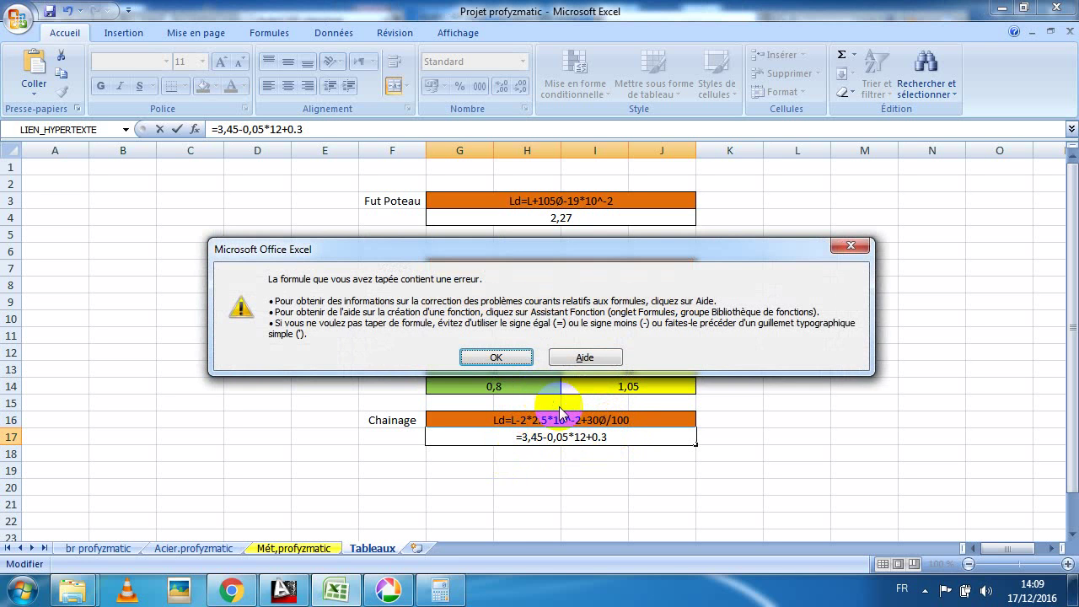
{"action": "key", "text": "Return"}
{"action": "left_click", "coordinate": [599, 437]}
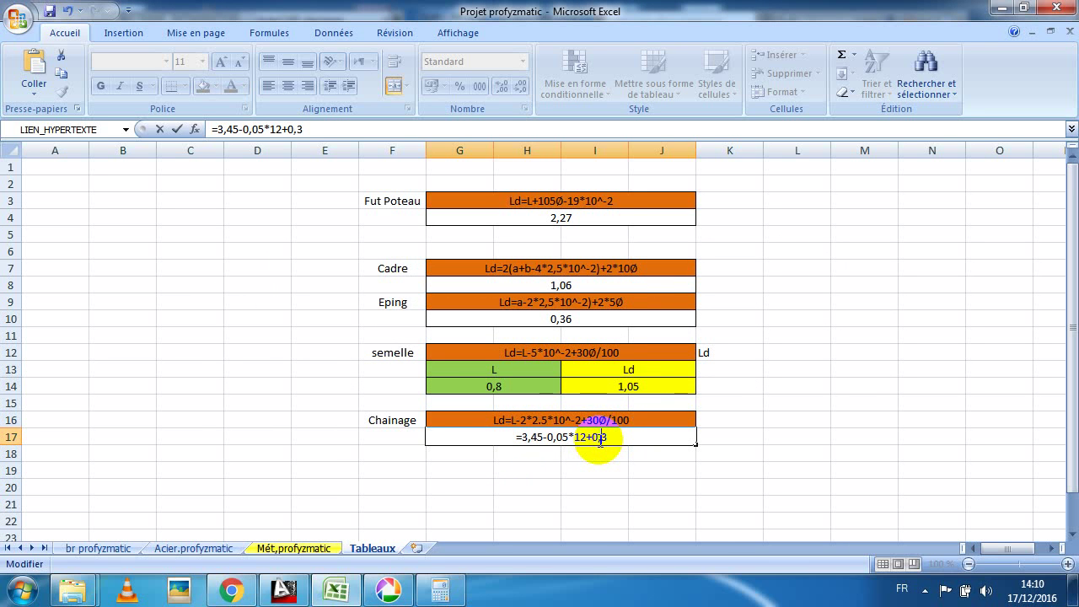
{"action": "key", "text": "Return"}
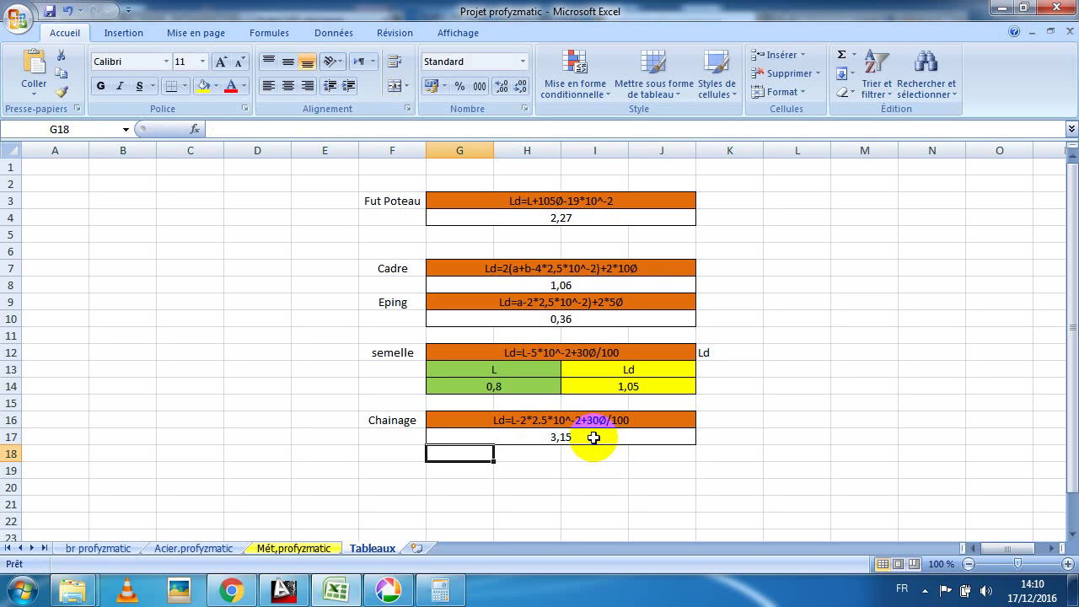
Replace the multiplication sign before 12 with a plus sign in the Chainage calculation in G17.
{"action": "double_click", "coordinate": [593, 438]}
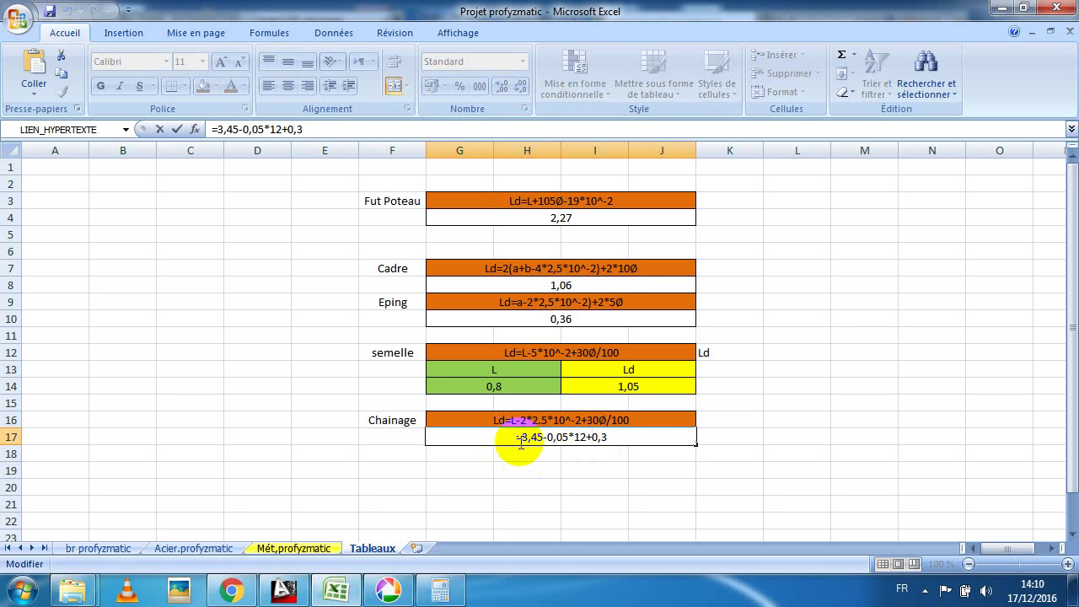
{"action": "key", "text": "Escape"}
{"action": "double_click", "coordinate": [582, 438]}
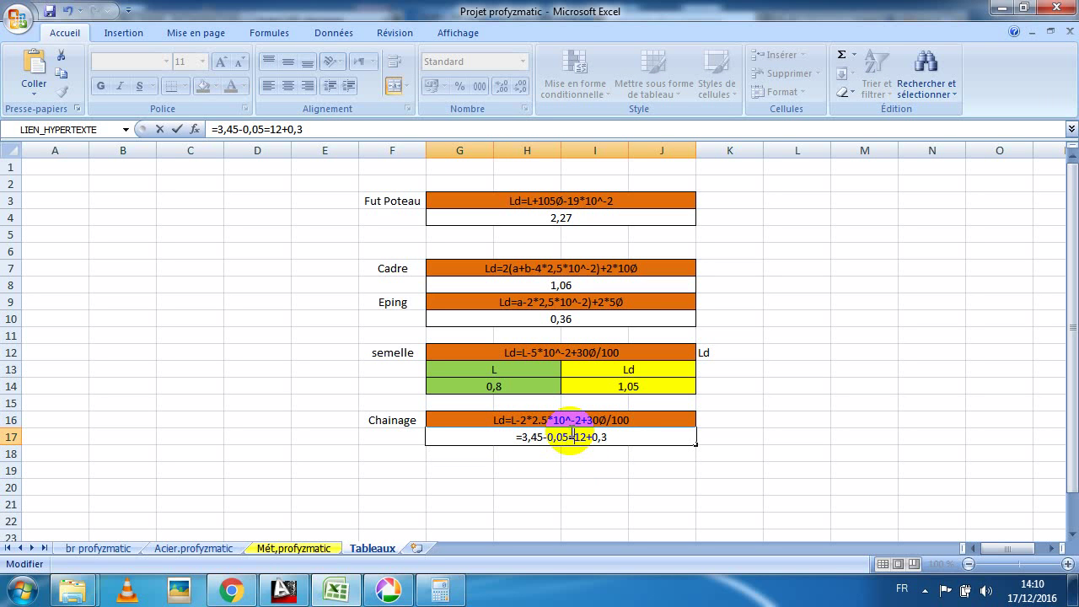
{"action": "key", "text": "BackSpace"}
{"action": "type", "text": "+"}
{"action": "key", "text": "Return"}
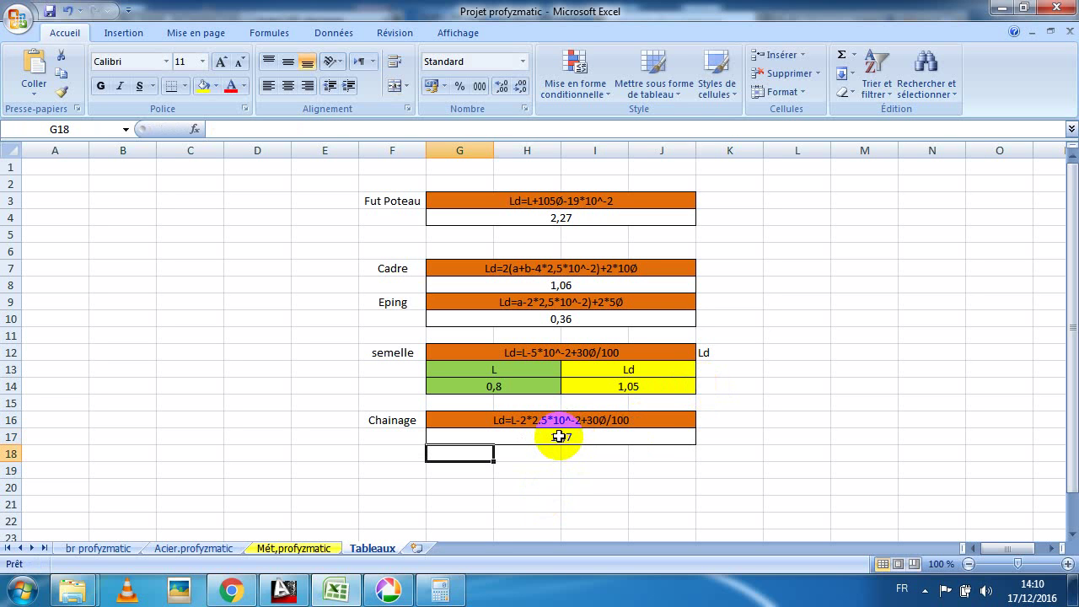
Remove the +12 term from the Chainage calculation in G17, leaving =3,45-0,05+0,3.
{"action": "double_click", "coordinate": [559, 437]}
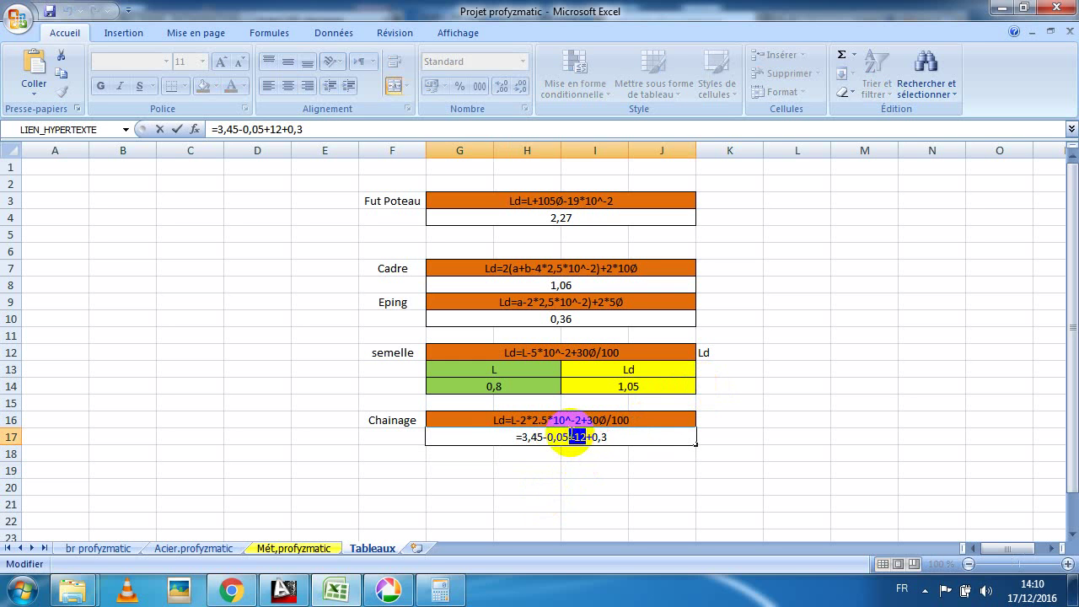
{"action": "key", "text": "Delete"}
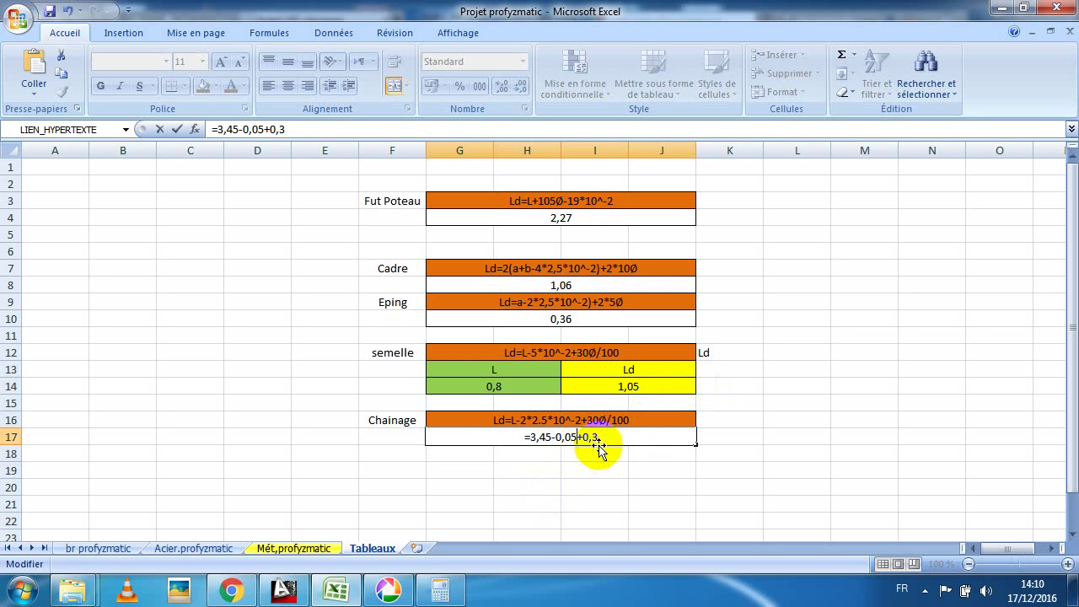
{"action": "left_click", "coordinate": [619, 437]}
{"action": "left_click", "coordinate": [602, 436], "text": "shift"}
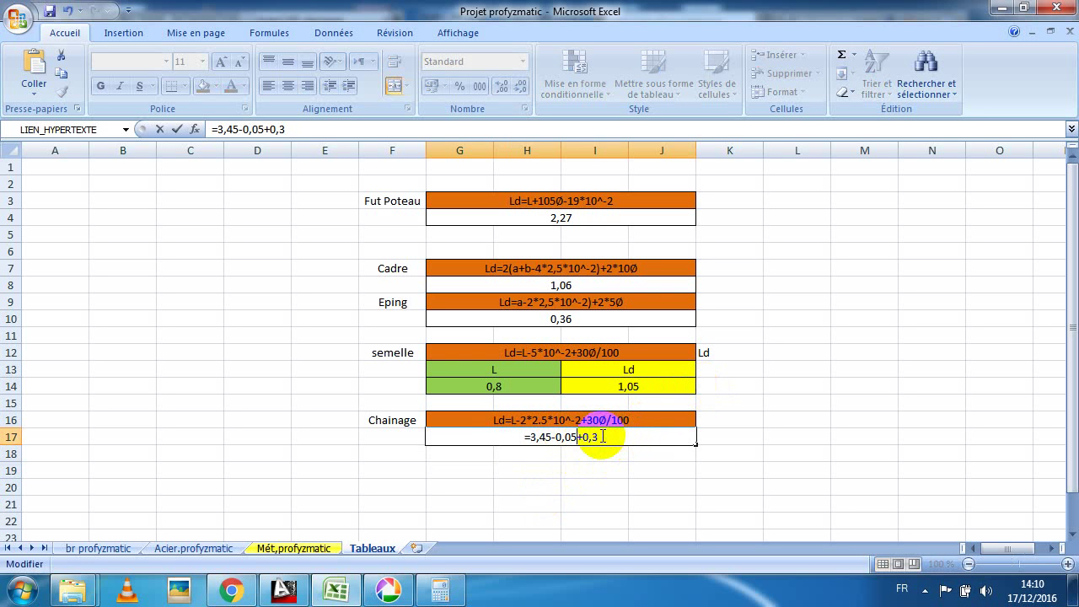
{"action": "key", "text": "Return"}
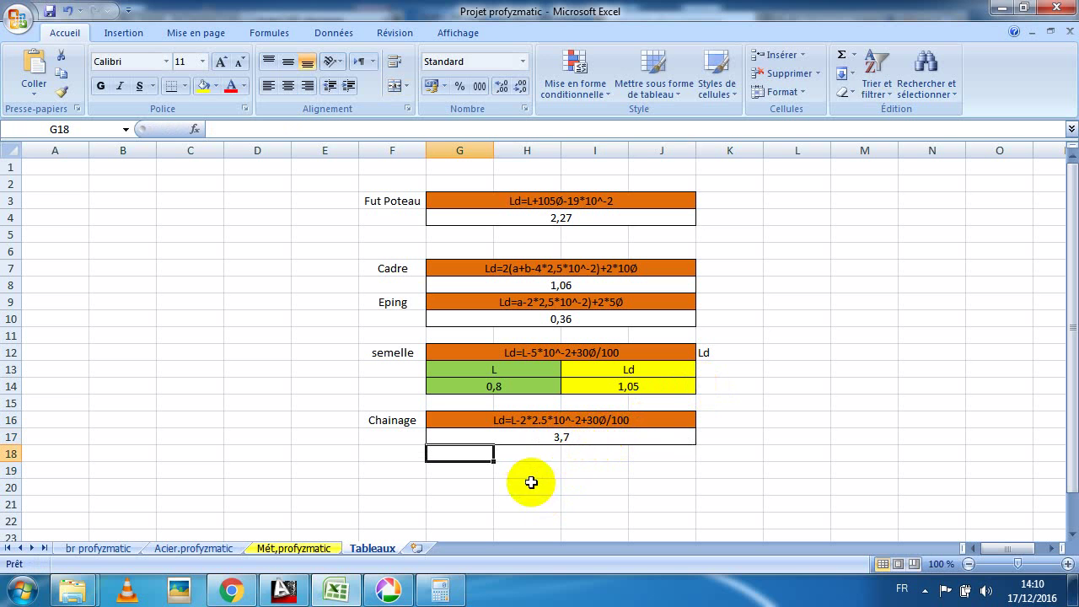
{"action": "double_click", "coordinate": [549, 436]}
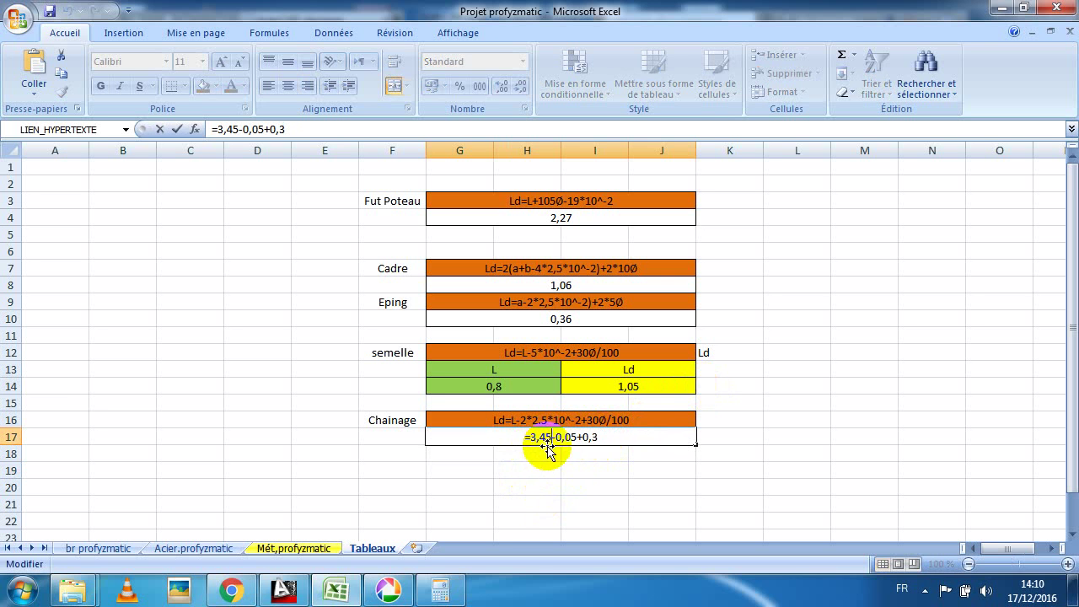
{"action": "left_click", "coordinate": [372, 549]}
{"action": "left_click", "coordinate": [597, 430]}
{"action": "double_click", "coordinate": [599, 435]}
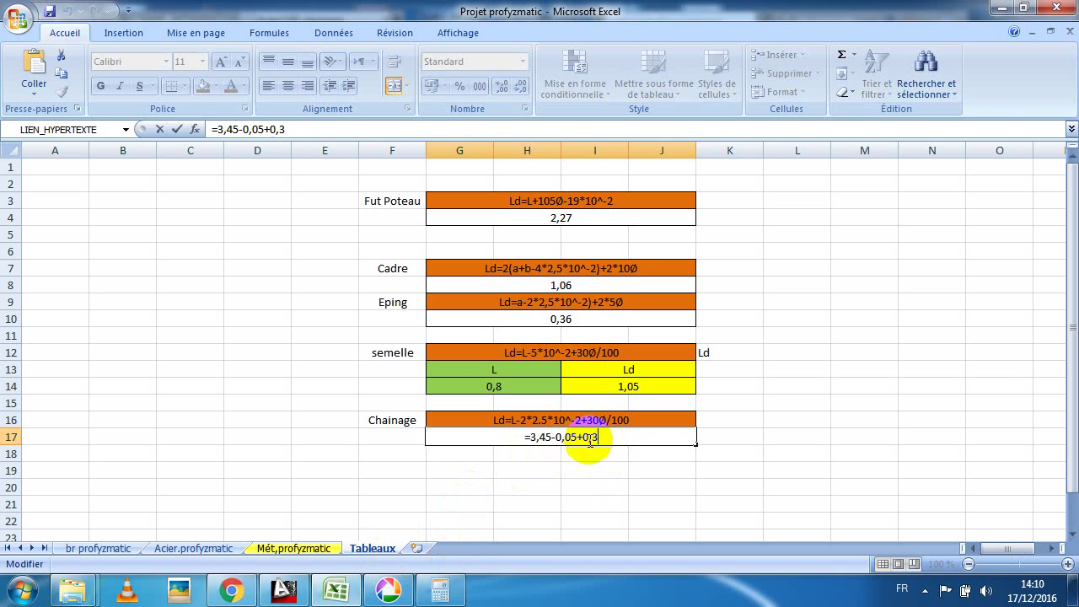
{"action": "key", "text": "Escape"}
In the Calculator, multiply 30 by 10 and divide the product by 1000 to check the Chainage overlap term.
{"action": "left_click", "coordinate": [440, 588]}
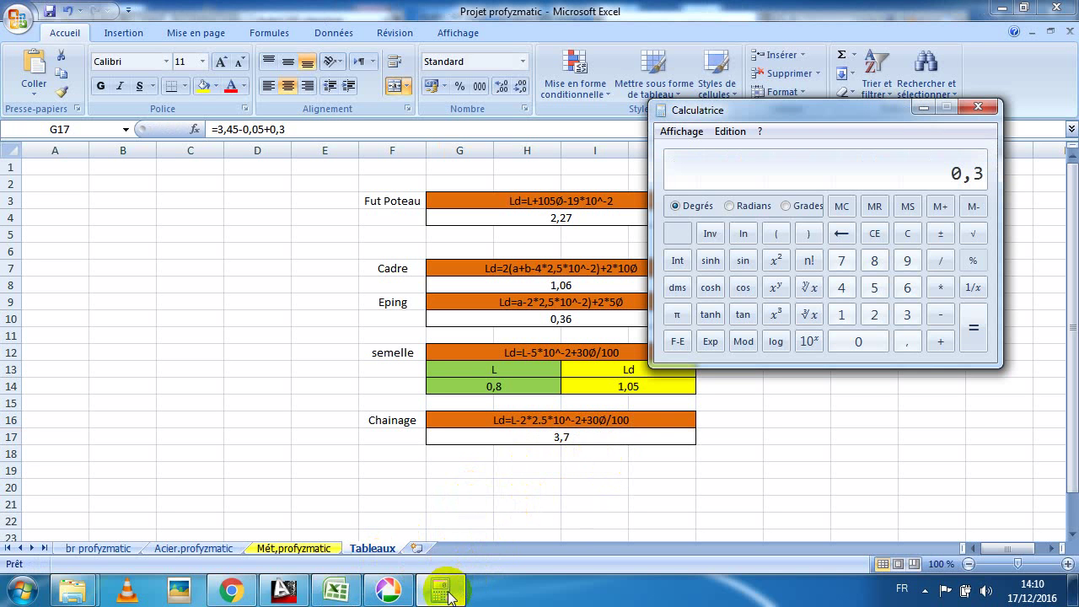
{"action": "left_click", "coordinate": [906, 235]}
{"action": "left_click", "coordinate": [907, 315]}
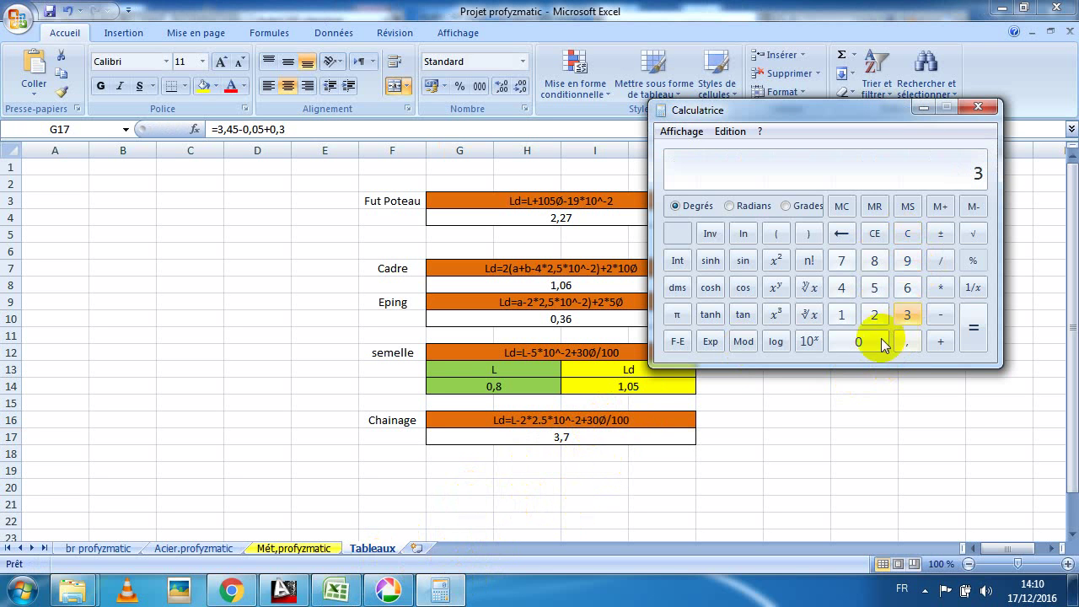
{"action": "left_click", "coordinate": [876, 341]}
{"action": "left_click", "coordinate": [940, 287]}
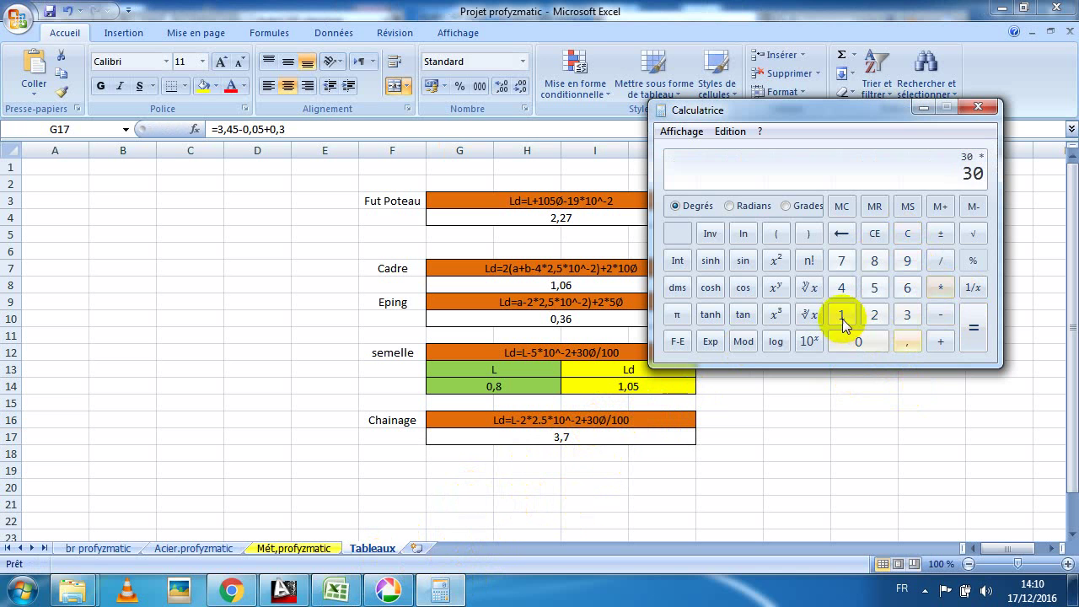
{"action": "left_click", "coordinate": [854, 350]}
{"action": "left_click", "coordinate": [972, 327]}
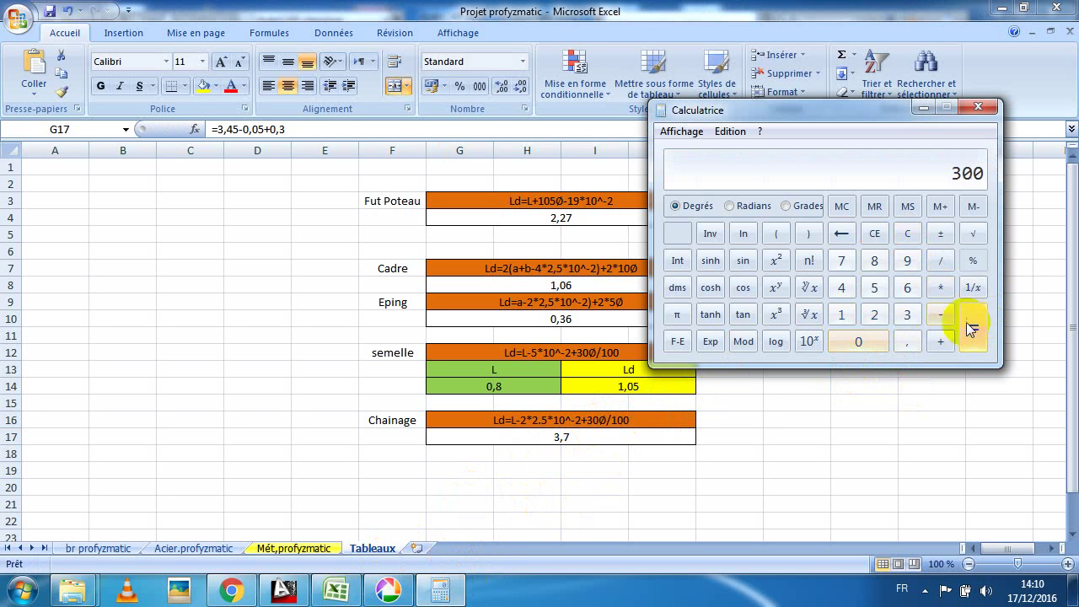
{"action": "left_click", "coordinate": [940, 260]}
{"action": "left_click", "coordinate": [841, 314]}
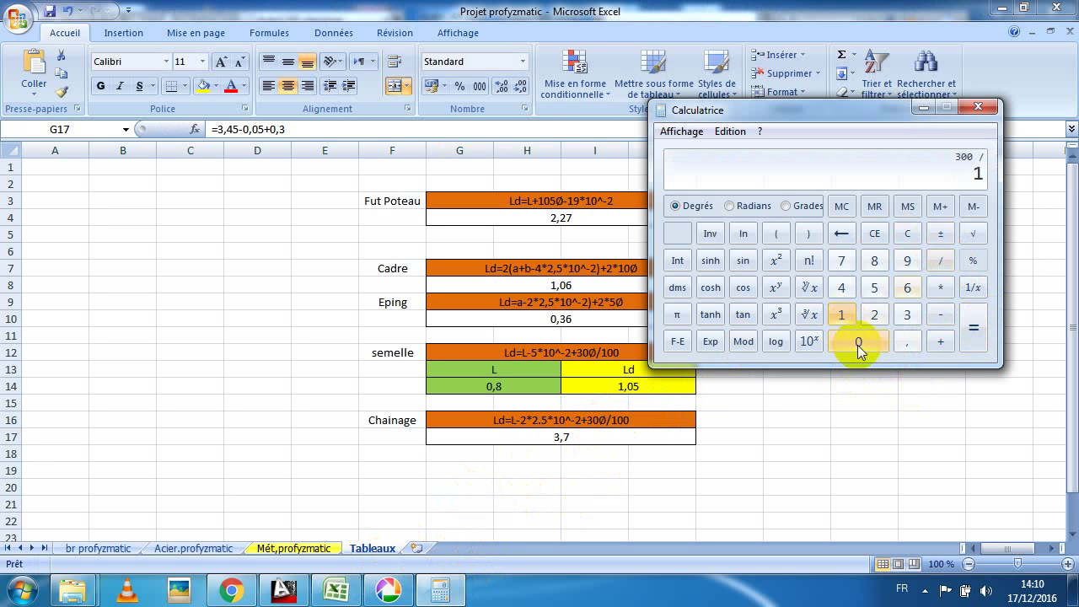
{"action": "left_click", "coordinate": [858, 341]}
{"action": "left_click", "coordinate": [858, 341]}
{"action": "left_click", "coordinate": [858, 341]}
{"action": "left_click", "coordinate": [969, 335]}
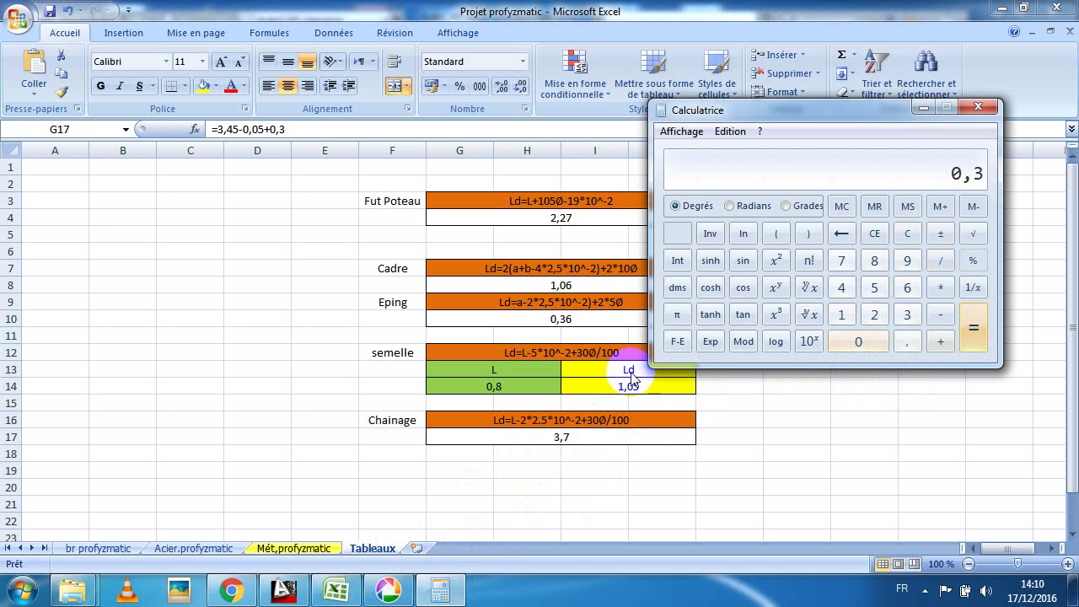
In Excel, correct the Chainage formula label in G16 so its last term reads 30Ø/1000.
{"action": "left_click", "coordinate": [604, 432]}
{"action": "left_click", "coordinate": [607, 414]}
{"action": "double_click", "coordinate": [635, 420]}
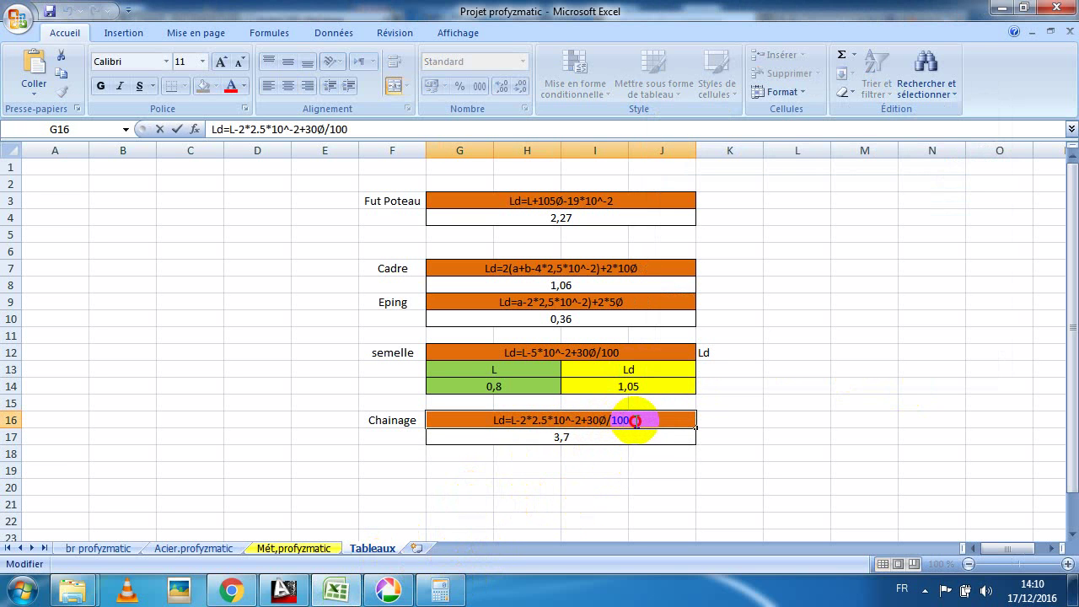
{"action": "type", "text": "0"}
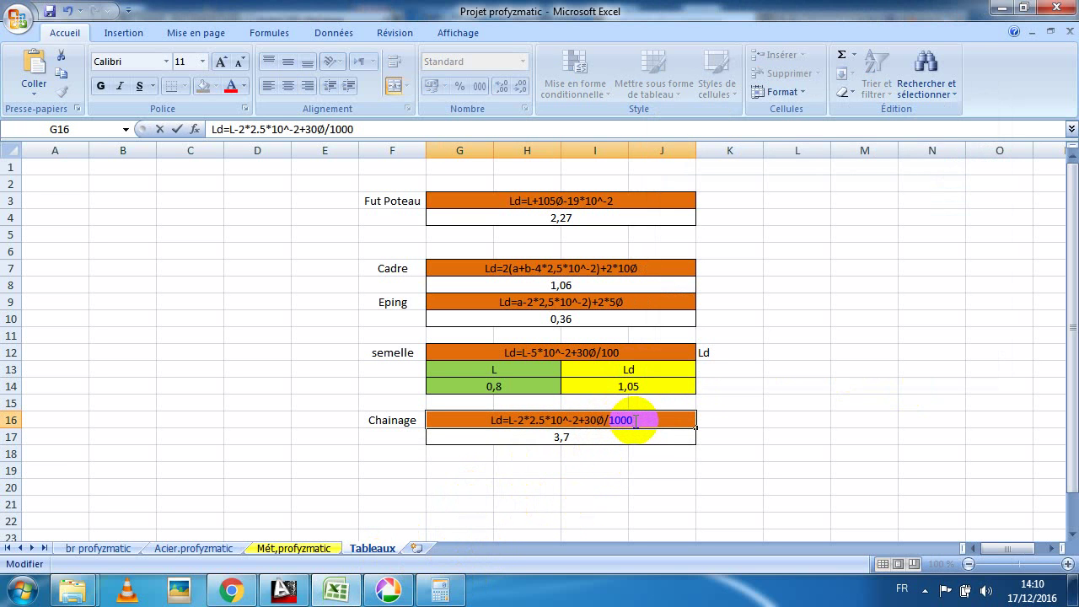
{"action": "key", "text": "Return"}
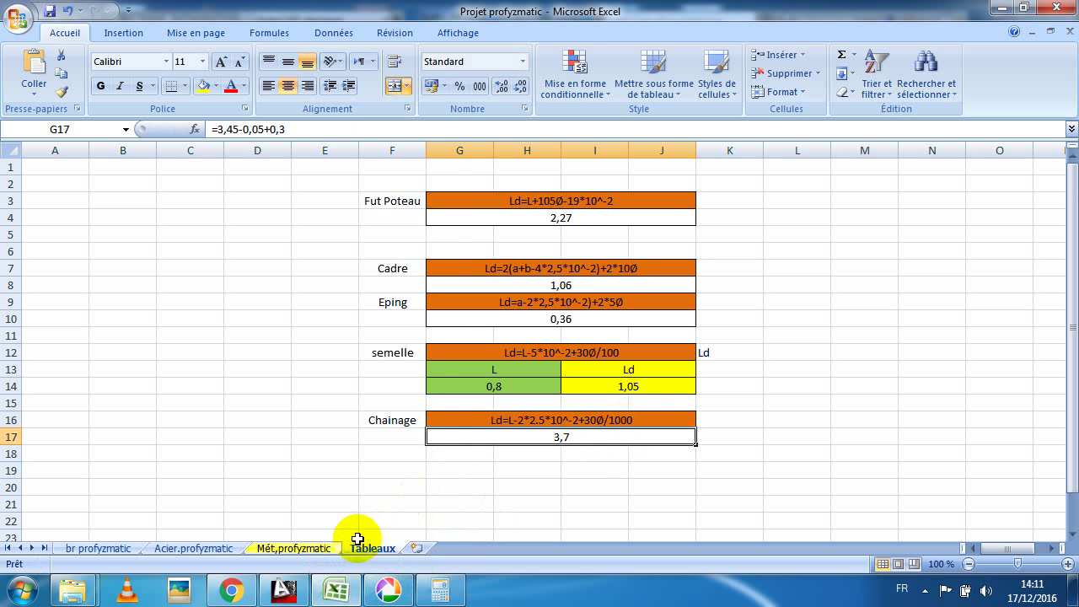
On the Acier.profyzmatic sheet, set the Chainage longitudinal bar length in H19 to 3,7.
{"action": "left_click", "coordinate": [336, 593]}
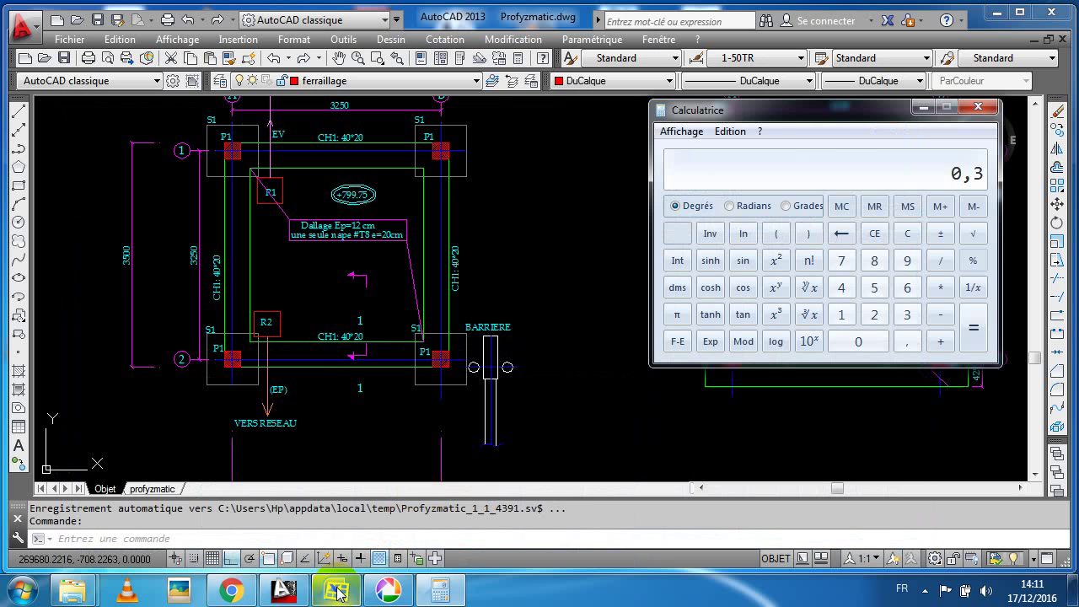
{"action": "left_click", "coordinate": [336, 592]}
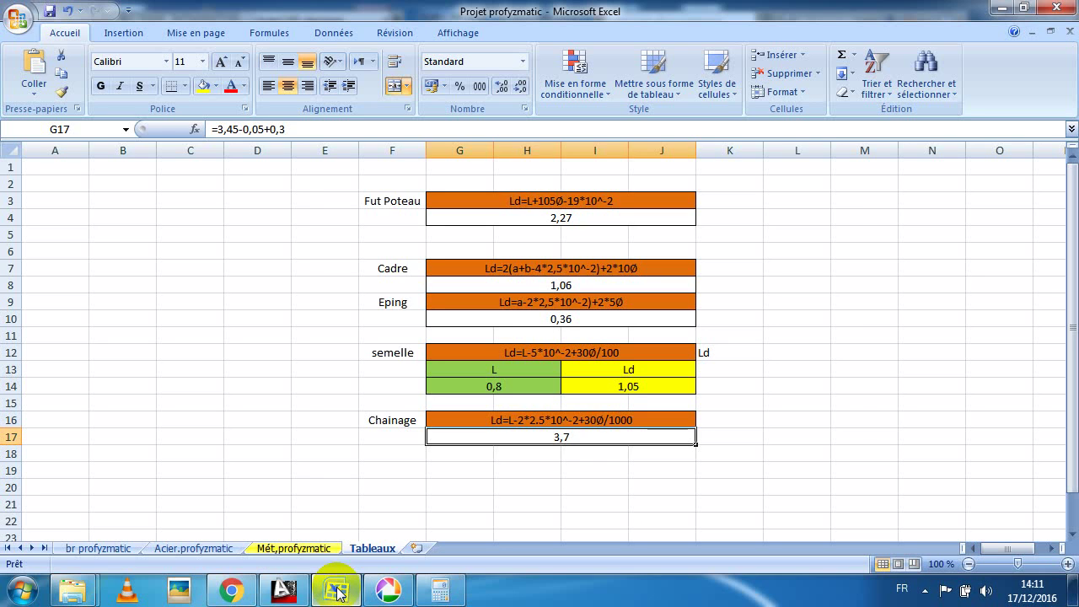
{"action": "left_click", "coordinate": [194, 548]}
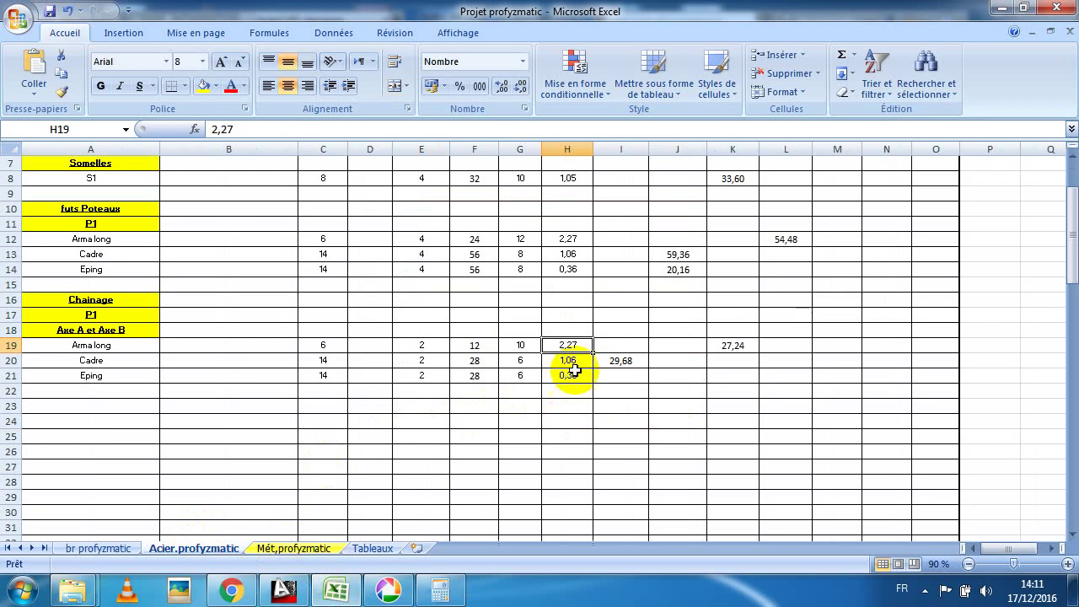
{"action": "type", "text": "3"}
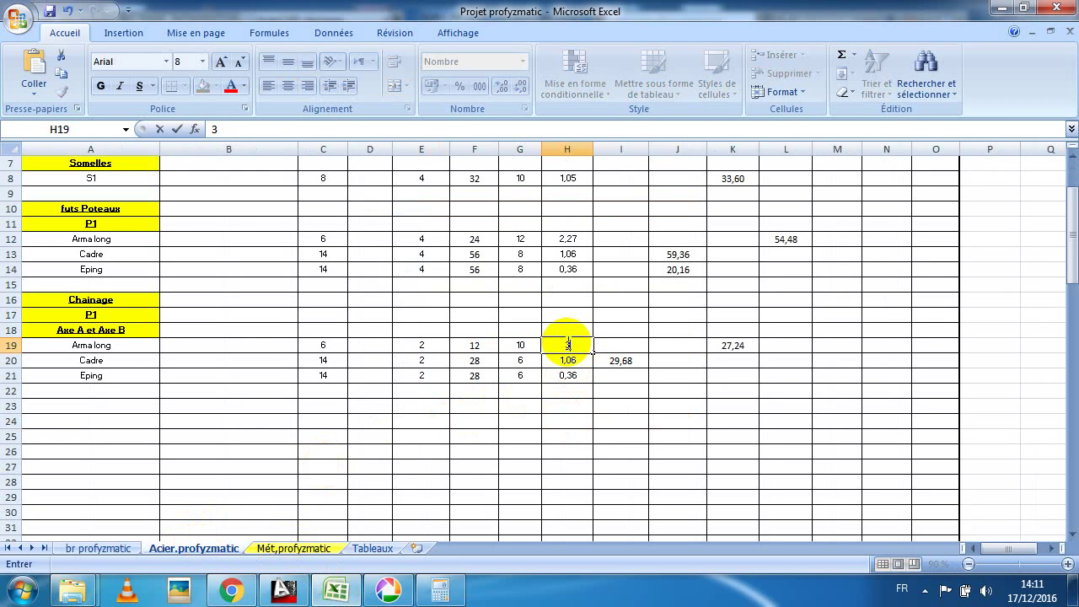
{"action": "key", "text": "Return"}
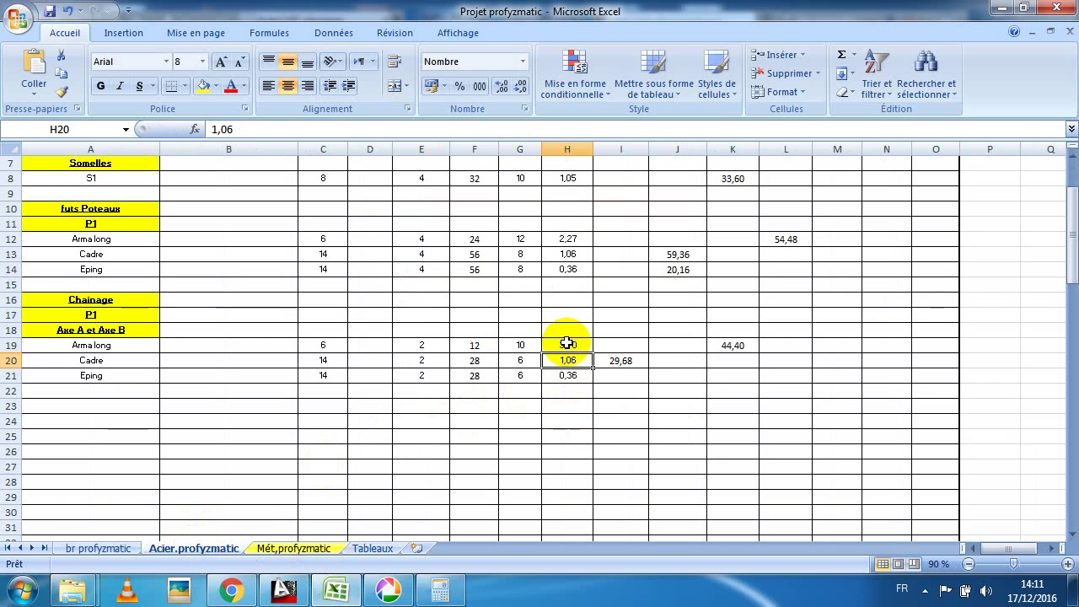
Switch to AutoCAD and examine the chainage section detail with its stirrup, tie and longitudinal bar annotations.
{"action": "left_click", "coordinate": [337, 590]}
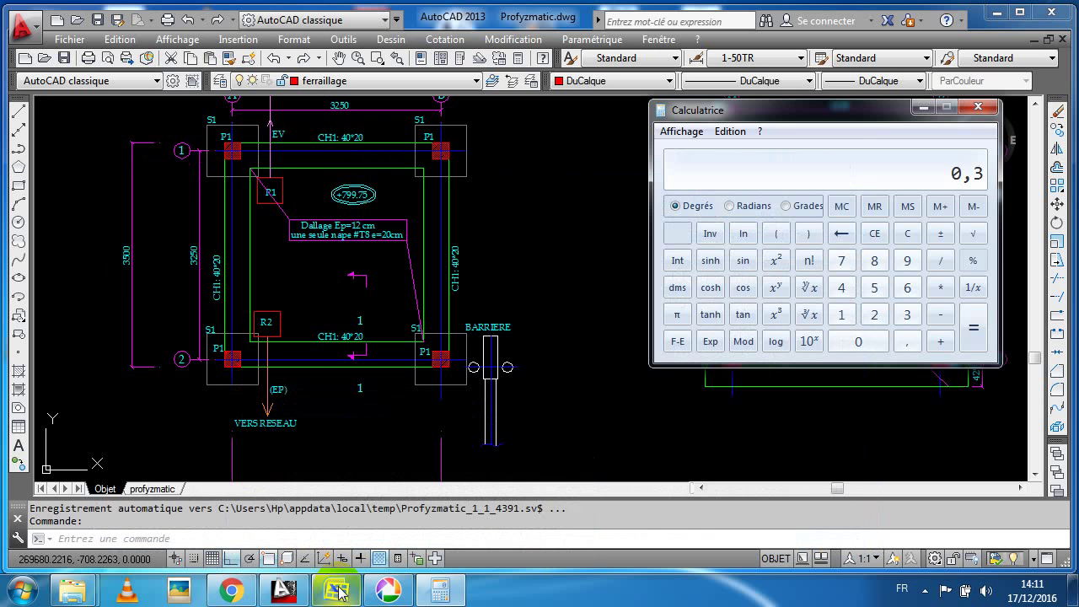
{"action": "left_click", "coordinate": [407, 271]}
{"action": "scroll", "coordinate": [410, 270], "scroll_direction": "down", "scroll_amount": 6}
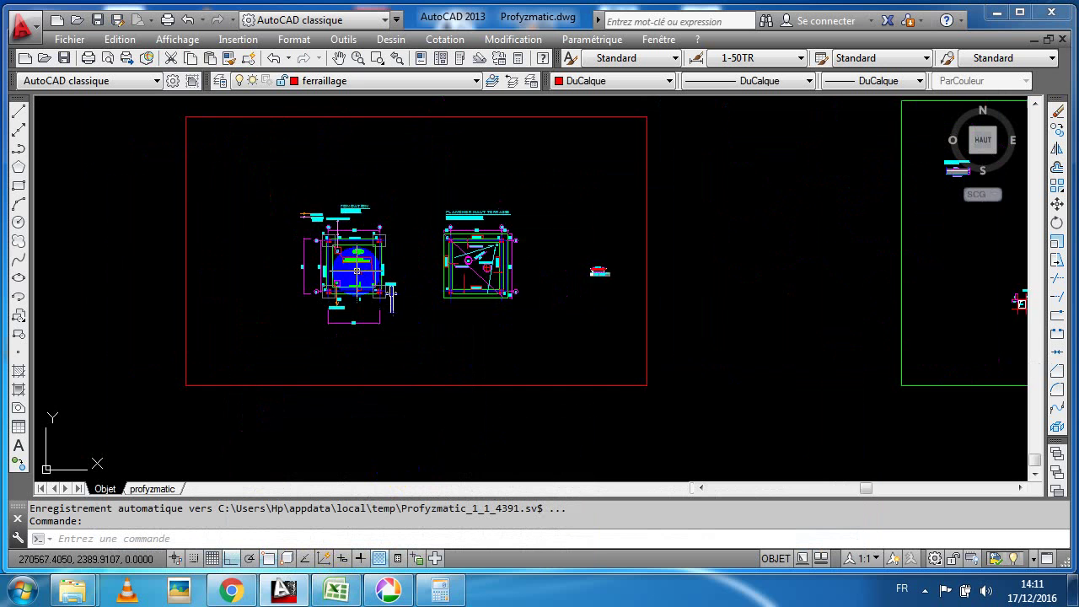
{"action": "scroll", "coordinate": [413, 257], "scroll_direction": "up", "scroll_amount": 5}
{"action": "scroll", "coordinate": [417, 251], "scroll_direction": "down", "scroll_amount": 5}
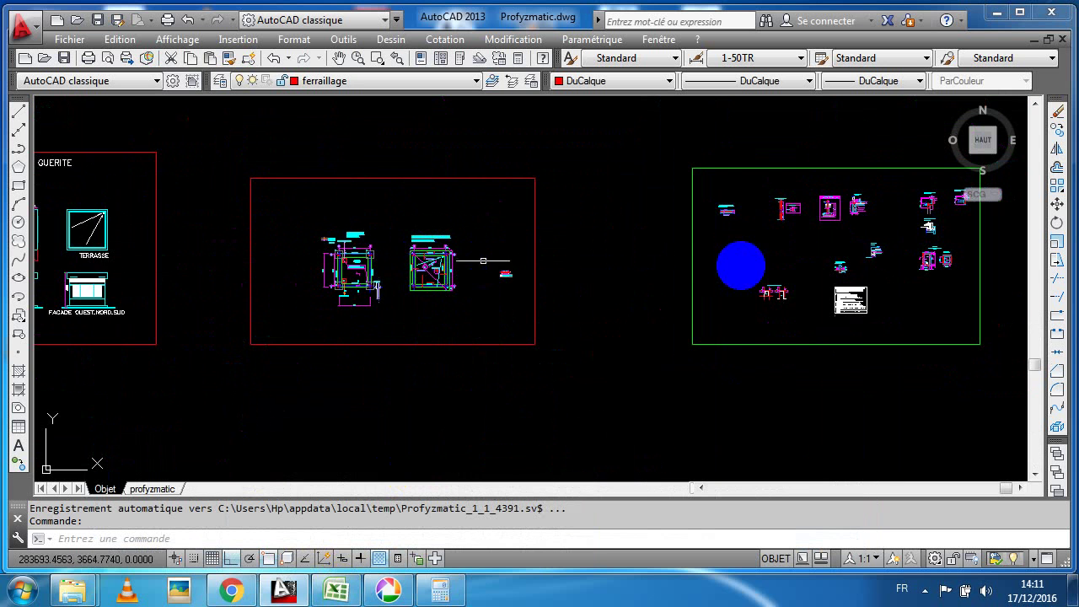
{"action": "middle_click_drag", "start_coordinate": [822, 268], "coordinate": [705, 299]}
{"action": "scroll", "coordinate": [608, 255], "scroll_direction": "up", "scroll_amount": 6}
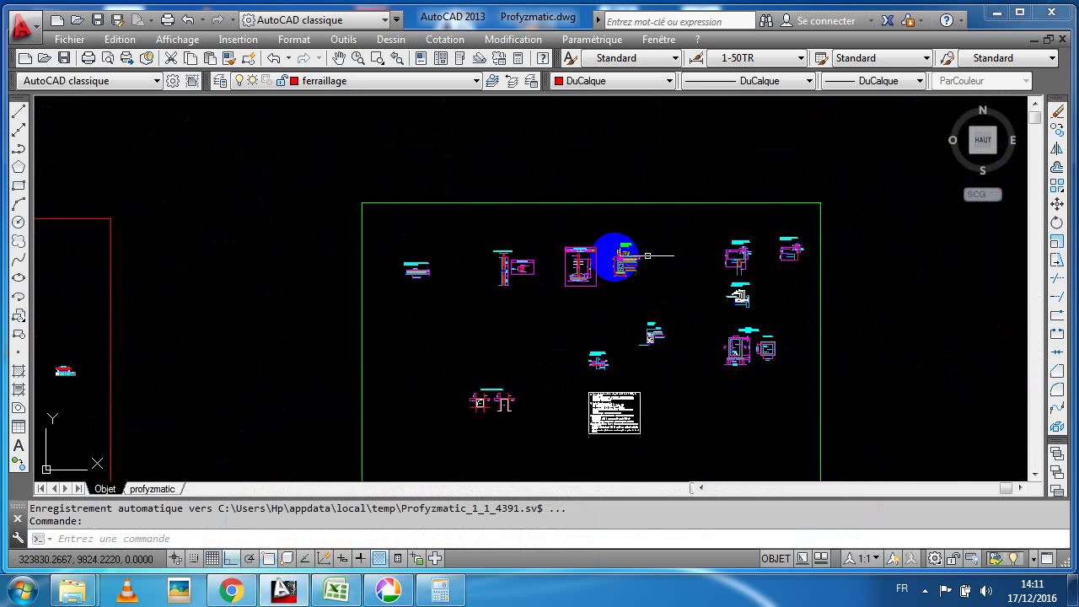
{"action": "scroll", "coordinate": [662, 261], "scroll_direction": "up", "scroll_amount": 4}
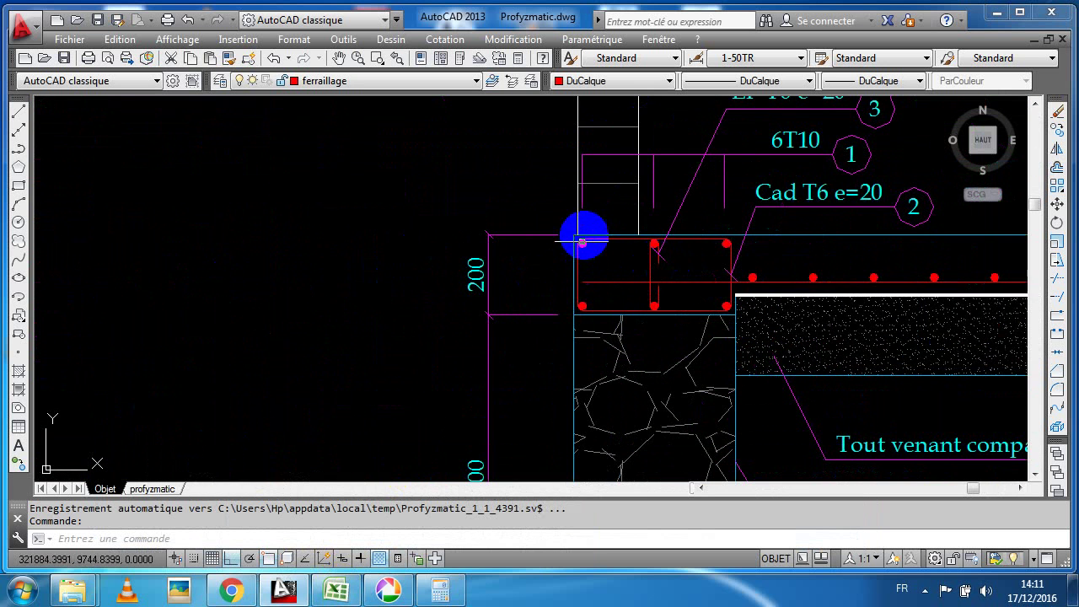
{"action": "scroll", "coordinate": [641, 240], "scroll_direction": "down", "scroll_amount": 2}
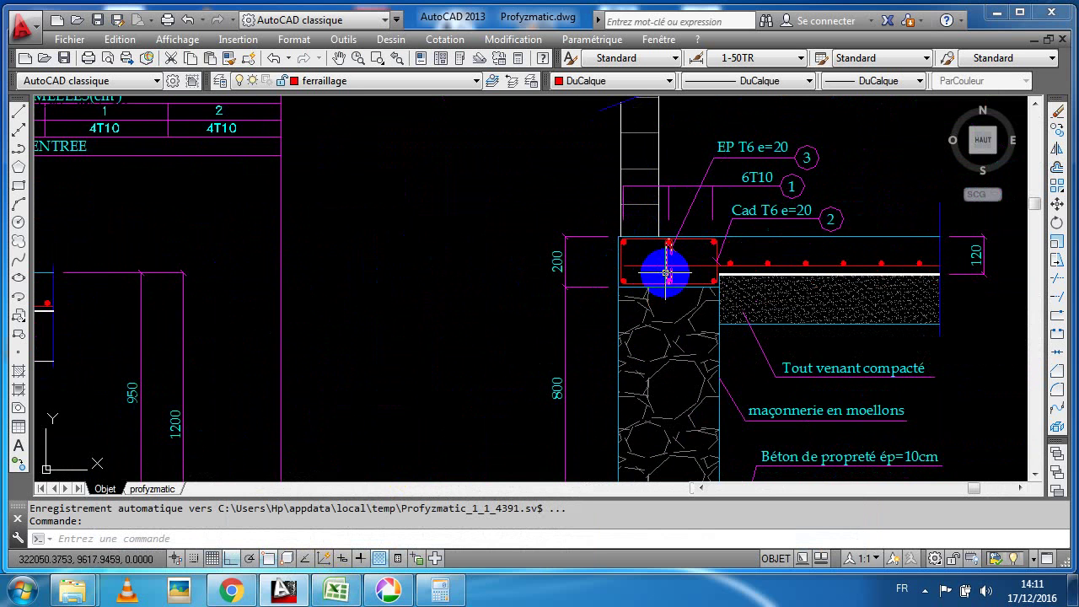
{"action": "left_click", "coordinate": [440, 590]}
{"action": "left_click", "coordinate": [907, 233]}
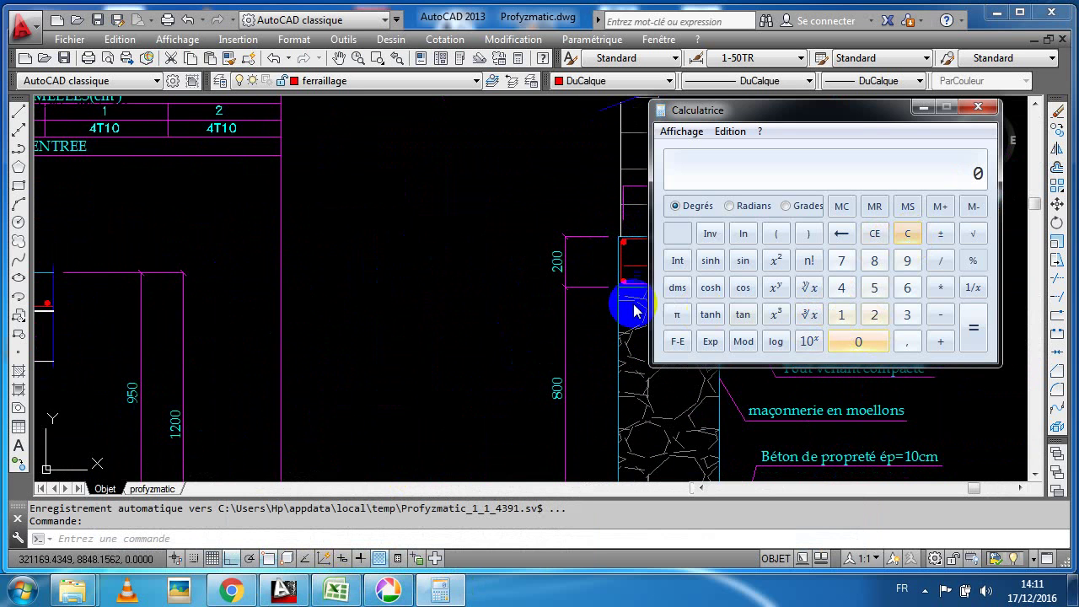
{"action": "left_click", "coordinate": [873, 315]}
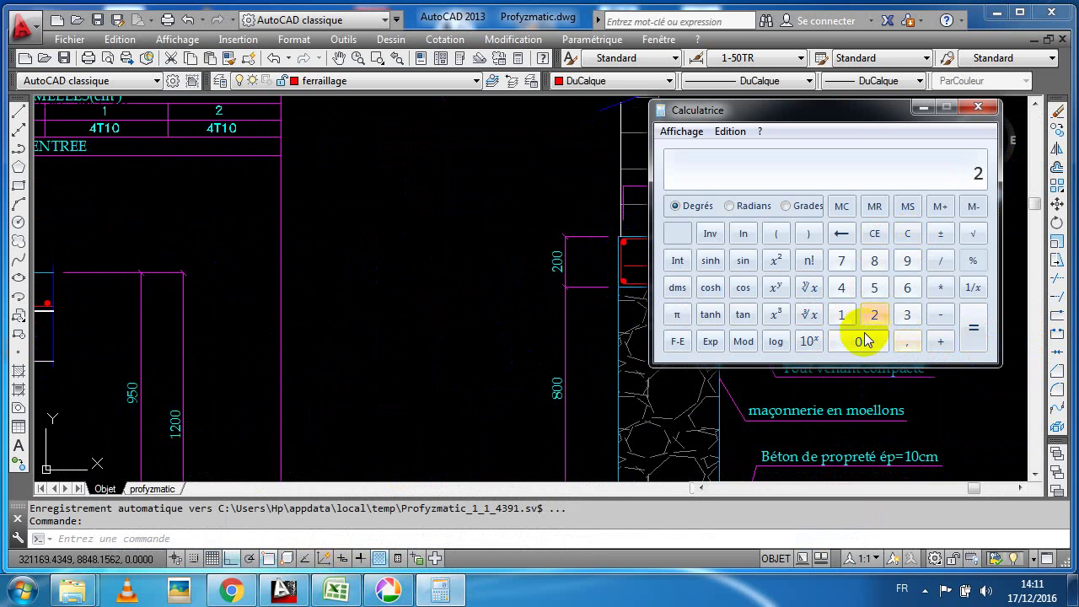
{"action": "left_click", "coordinate": [860, 339]}
{"action": "left_click", "coordinate": [941, 287]}
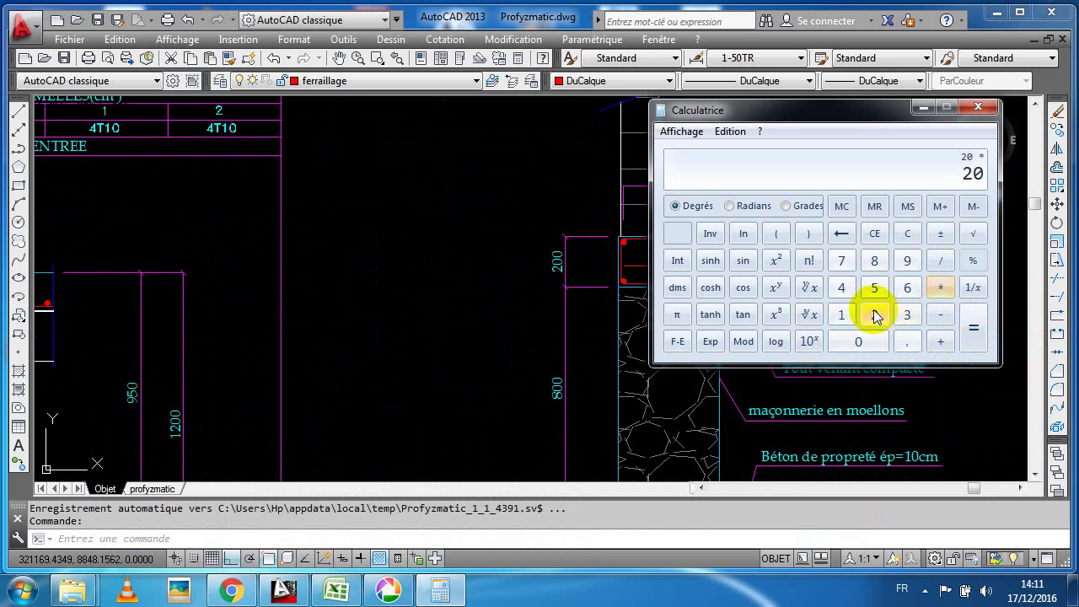
{"action": "left_click", "coordinate": [908, 233]}
In the Calculator, add 20 and 40 and multiply the sum by 2 for the chainage section's perimeter.
{"action": "left_click", "coordinate": [875, 315]}
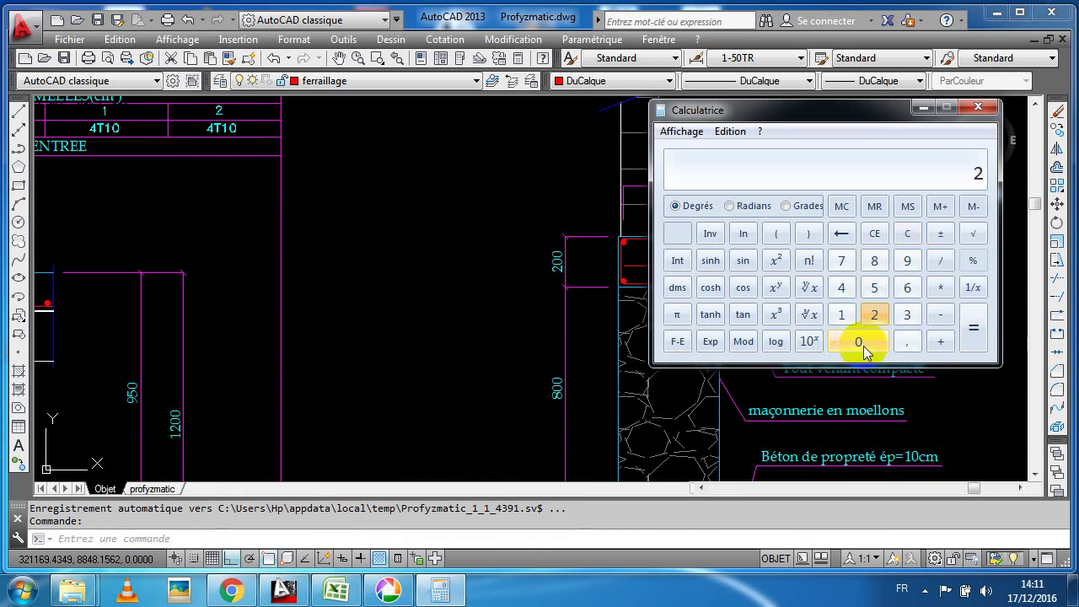
{"action": "left_click", "coordinate": [858, 340]}
{"action": "left_click", "coordinate": [941, 341]}
{"action": "left_click", "coordinate": [841, 288]}
{"action": "left_click", "coordinate": [858, 341]}
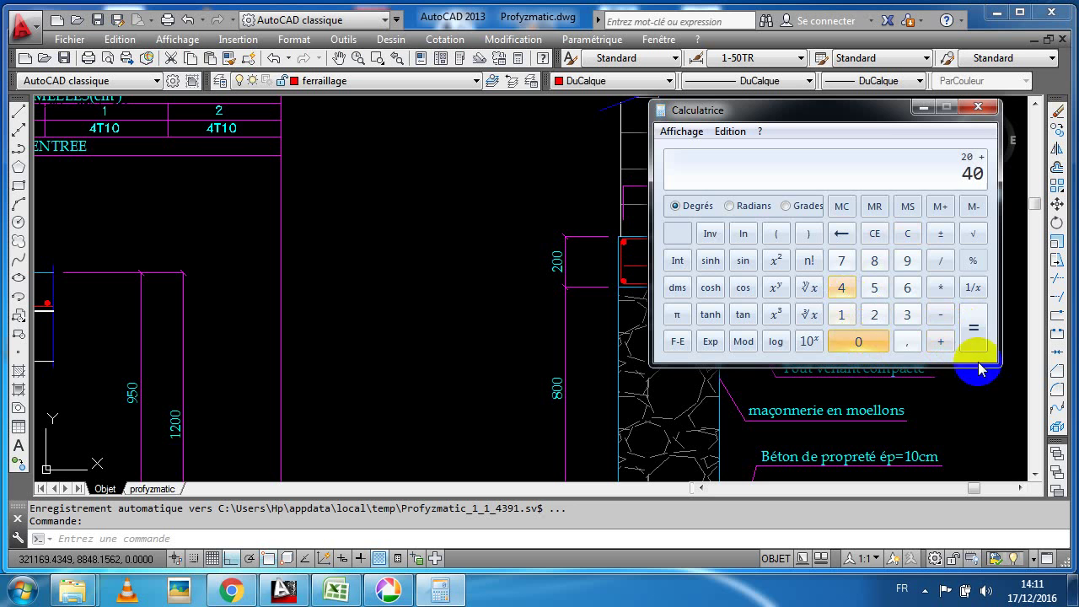
{"action": "left_click", "coordinate": [976, 333]}
{"action": "left_click", "coordinate": [941, 288]}
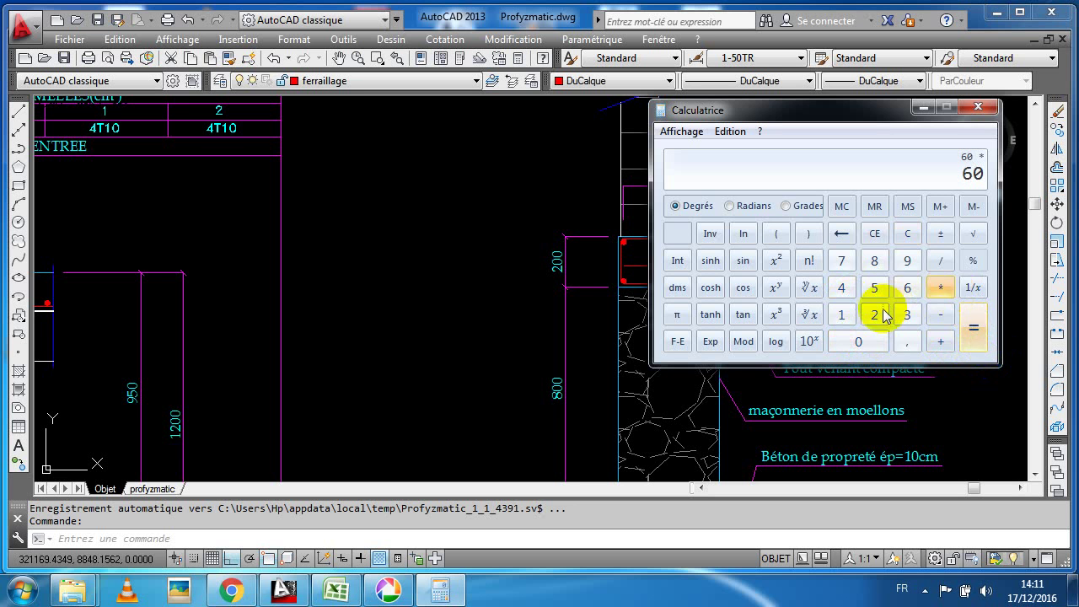
{"action": "left_click", "coordinate": [874, 314]}
{"action": "left_click", "coordinate": [975, 333]}
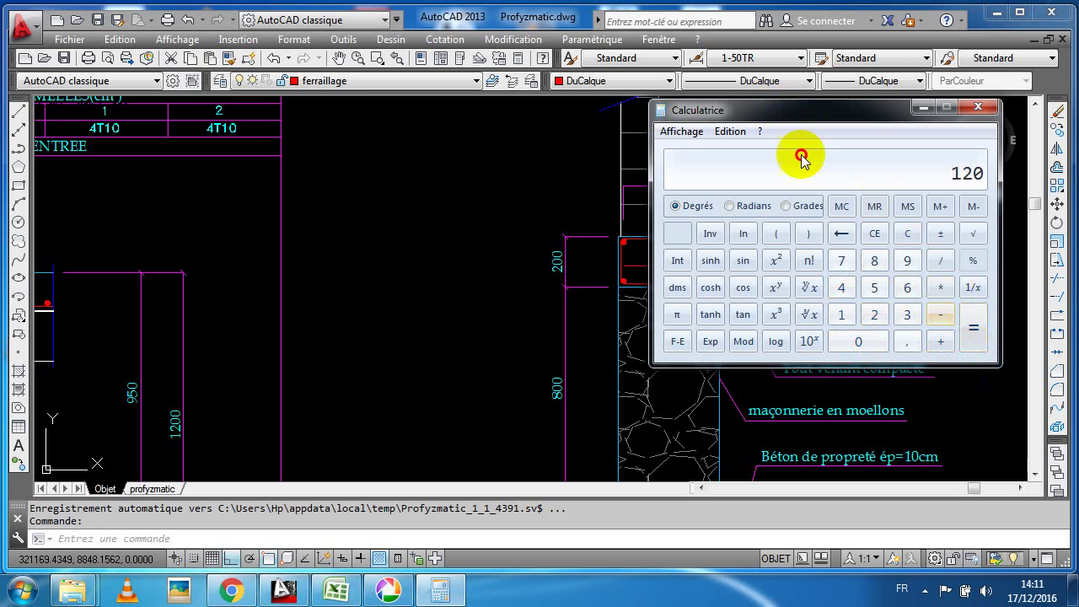
Move the Calculator clear of the chainage section detail and compute 35 plus 15, multiplied by 2, for the stirrup length.
{"action": "mouse_move", "coordinate": [793, 112]}
{"action": "left_mouse_down"}
{"action": "mouse_move", "coordinate": [784, 245]}
{"action": "mouse_move", "coordinate": [573, 248]}
{"action": "mouse_move", "coordinate": [292, 138]}
{"action": "mouse_move", "coordinate": [245, 145]}
{"action": "left_mouse_up"}
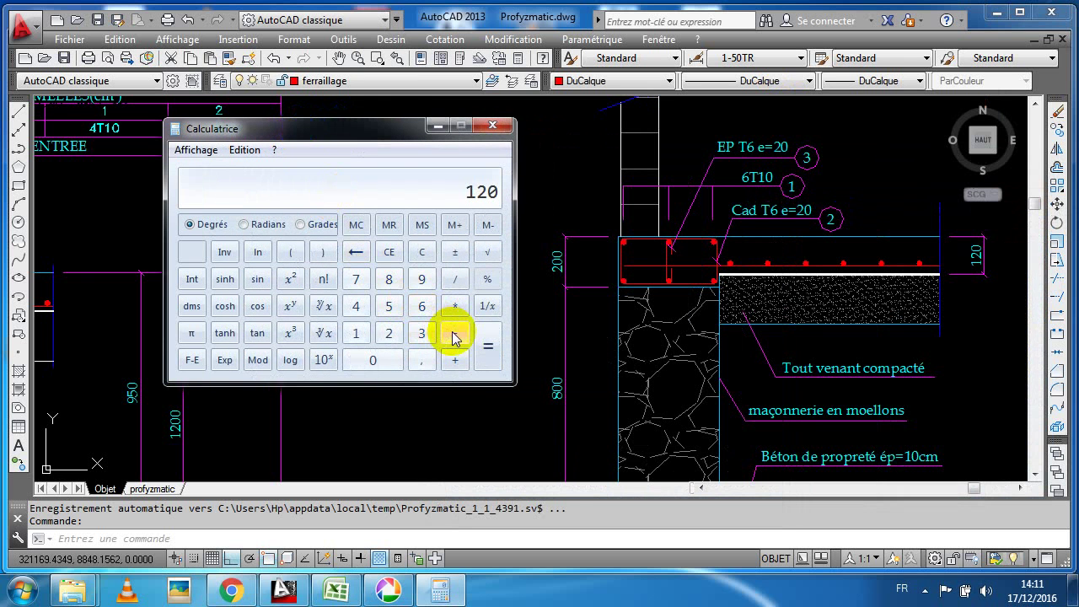
{"action": "left_click", "coordinate": [422, 253]}
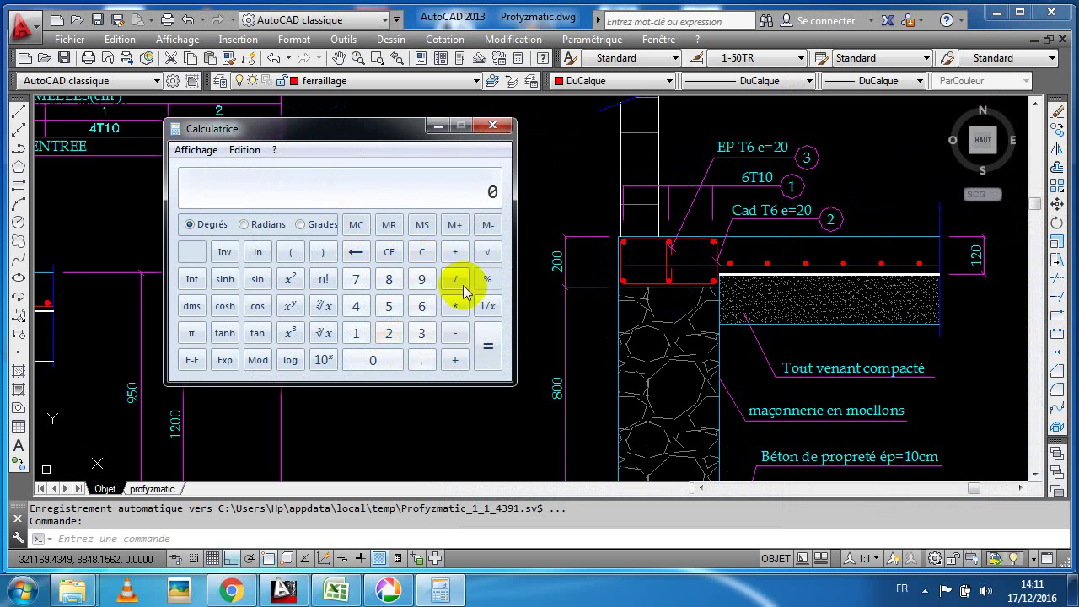
{"action": "left_click", "coordinate": [420, 334]}
{"action": "left_click", "coordinate": [388, 317]}
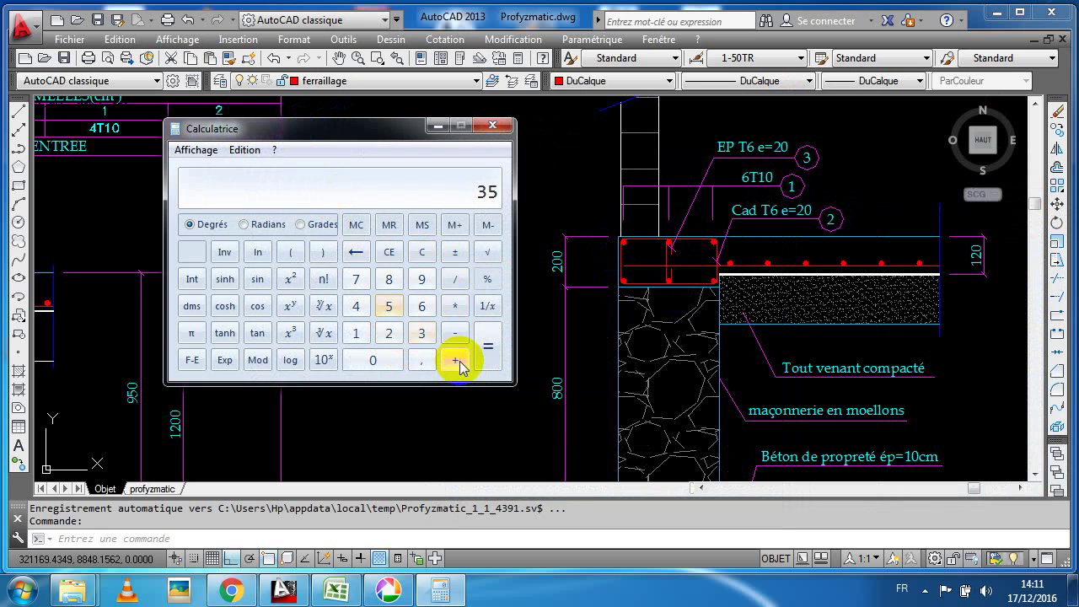
{"action": "left_click", "coordinate": [455, 361]}
{"action": "left_click", "coordinate": [356, 334]}
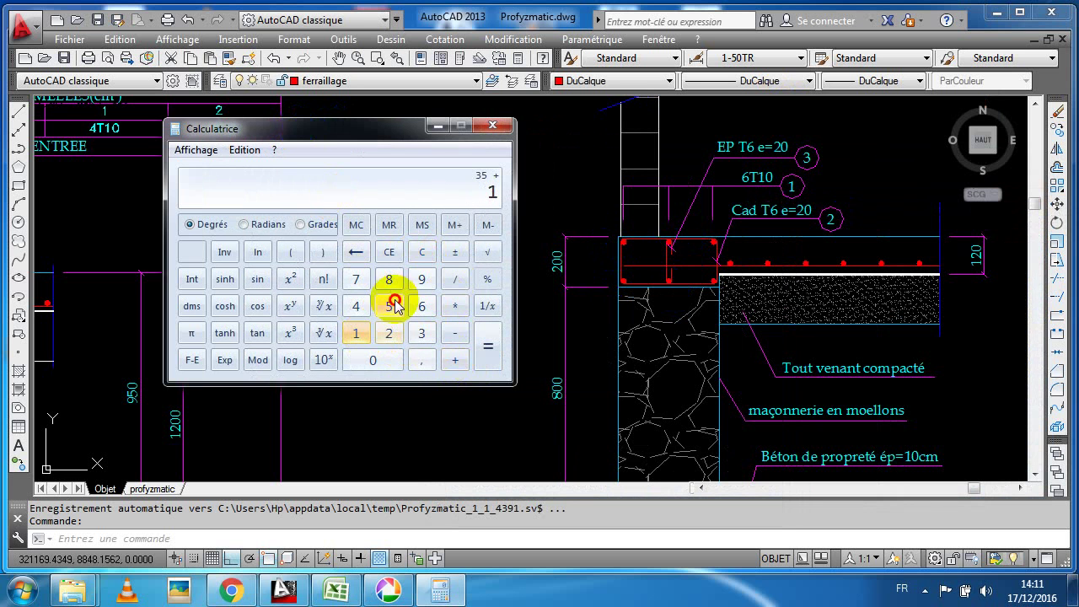
{"action": "left_click", "coordinate": [389, 306]}
{"action": "left_click", "coordinate": [488, 350]}
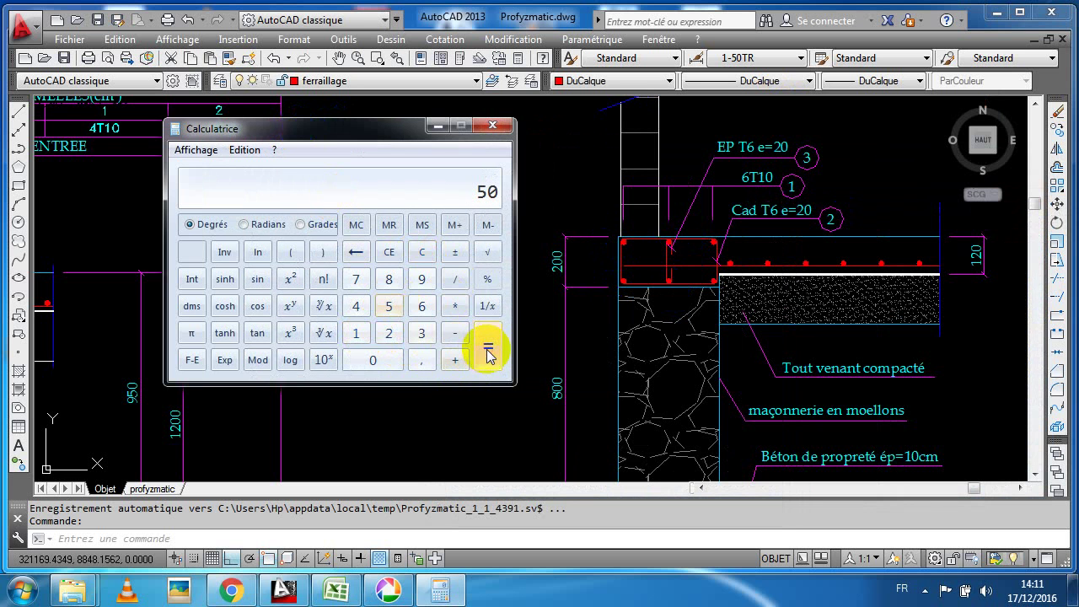
{"action": "left_click", "coordinate": [456, 306]}
{"action": "left_click", "coordinate": [390, 337]}
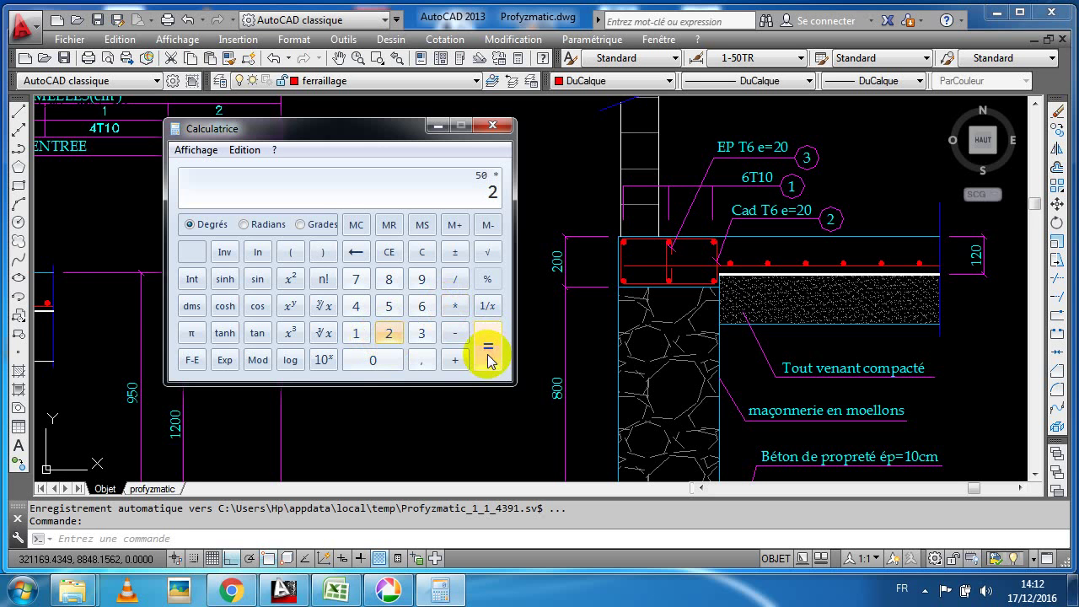
{"action": "left_click", "coordinate": [488, 349]}
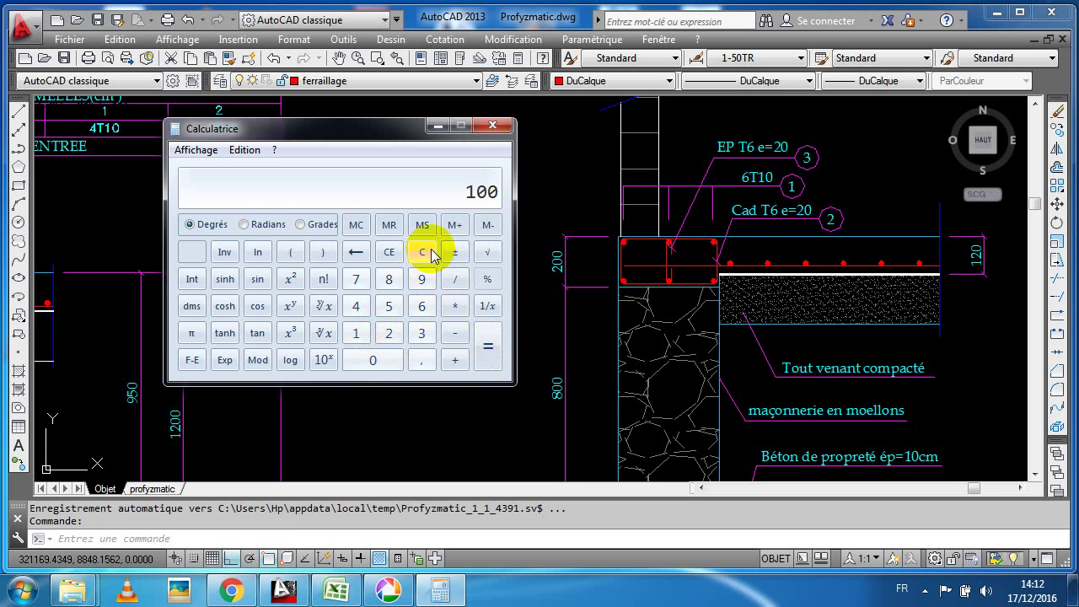
Switch to Excel, open the Cadre length formula in G8 of the Tableaux sheet for editing, and bring up a cleared Calculator.
{"action": "left_click", "coordinate": [340, 590]}
{"action": "left_click", "coordinate": [368, 548]}
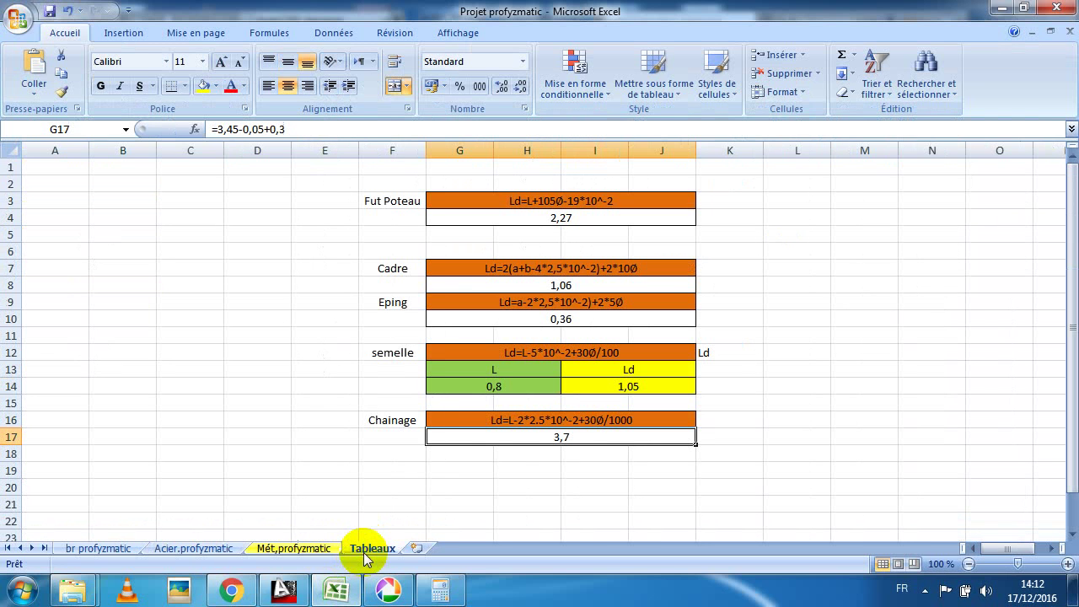
{"action": "double_click", "coordinate": [537, 286]}
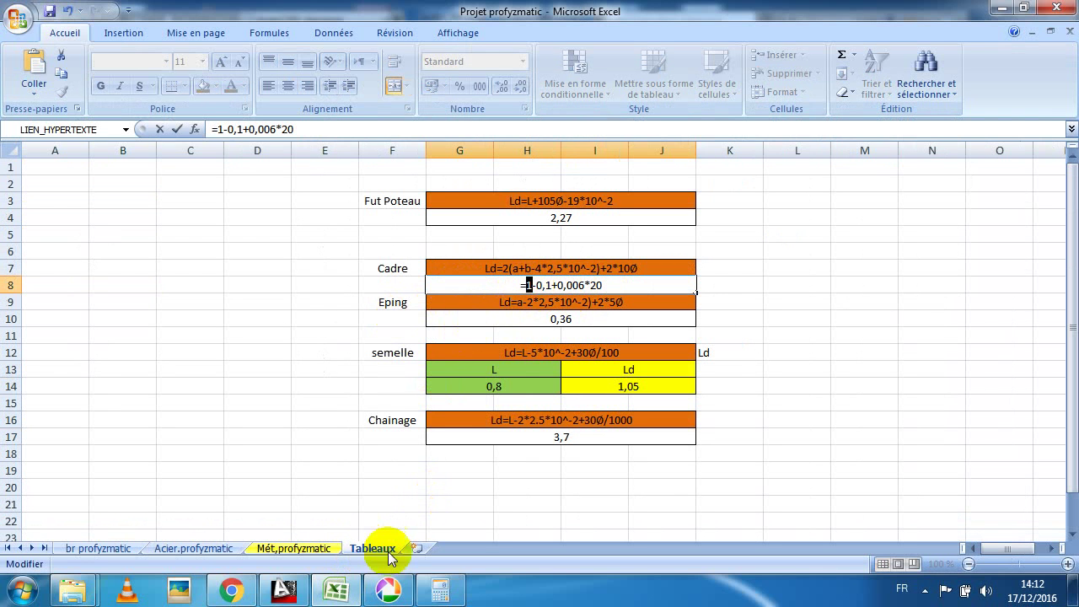
{"action": "left_click", "coordinate": [439, 590]}
{"action": "left_click", "coordinate": [421, 252]}
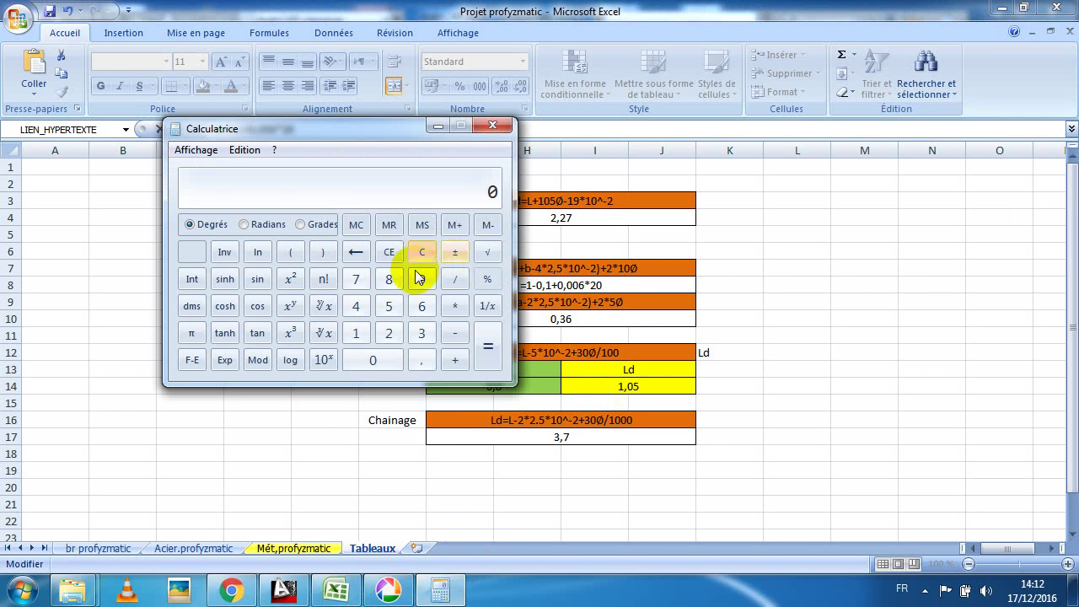
{"action": "left_click", "coordinate": [356, 307]}
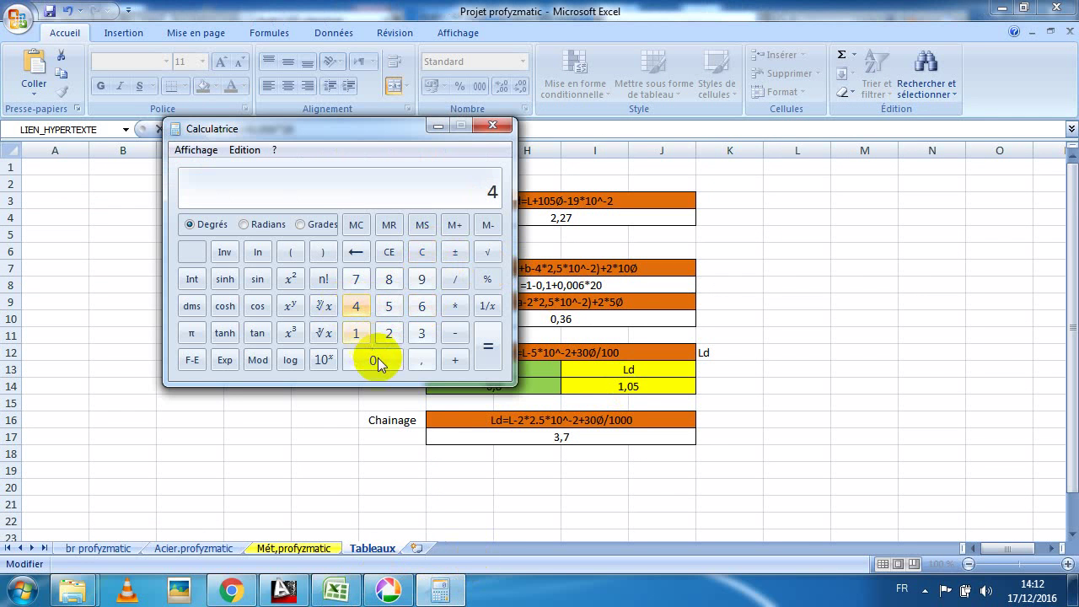
{"action": "left_click", "coordinate": [374, 359]}
{"action": "left_click", "coordinate": [453, 360]}
{"action": "left_click", "coordinate": [421, 334]}
{"action": "left_click", "coordinate": [392, 361]}
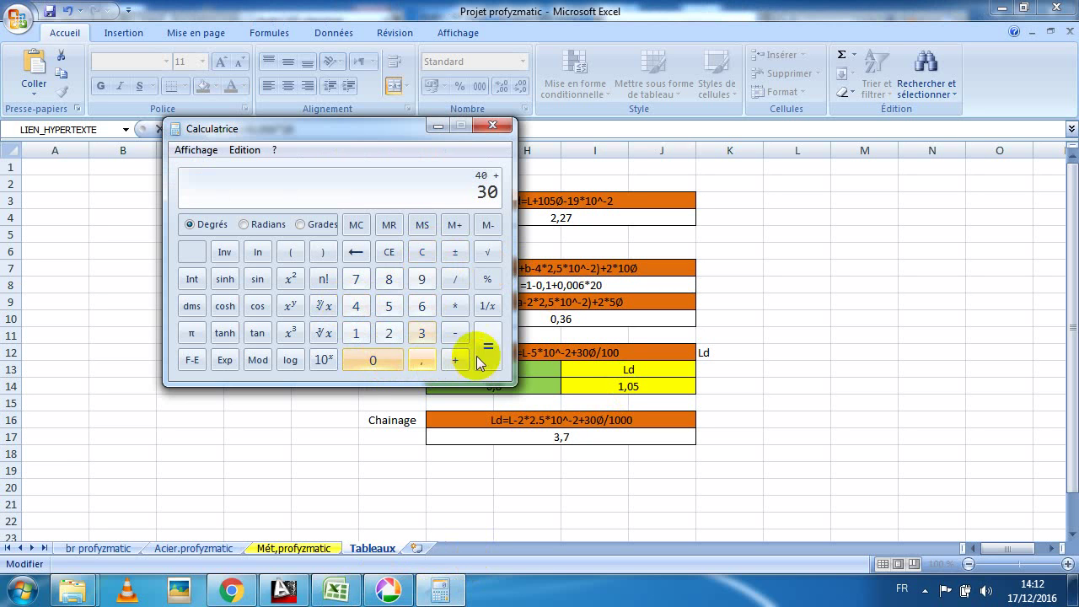
In the Calculator, add 40 and 20 and multiply the sum by 2 for the Cadre perimeter.
{"action": "left_click", "coordinate": [356, 306]}
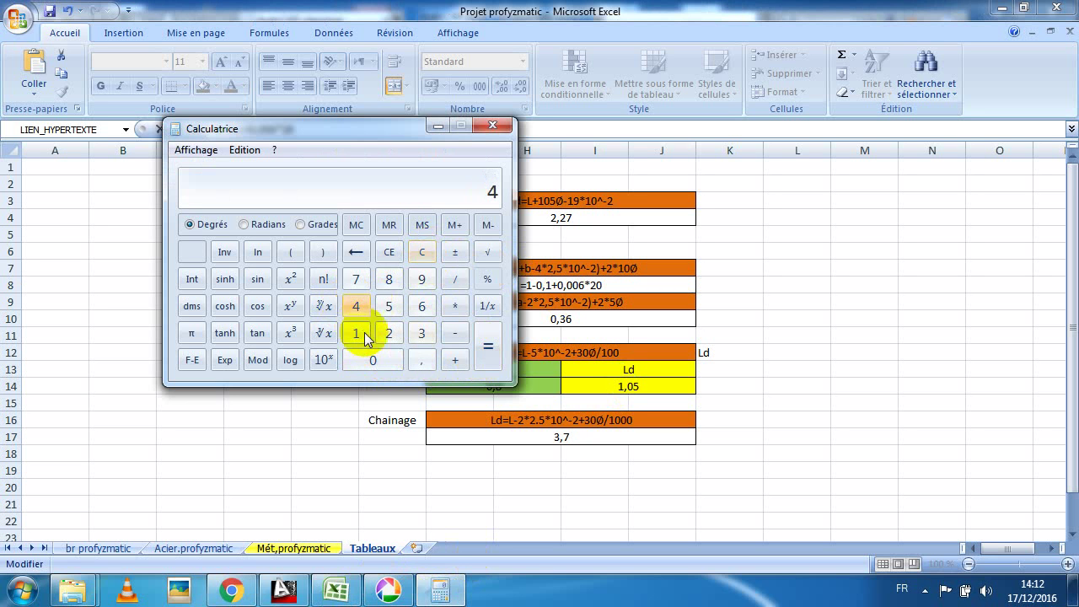
{"action": "left_click", "coordinate": [390, 371]}
{"action": "left_click", "coordinate": [455, 360]}
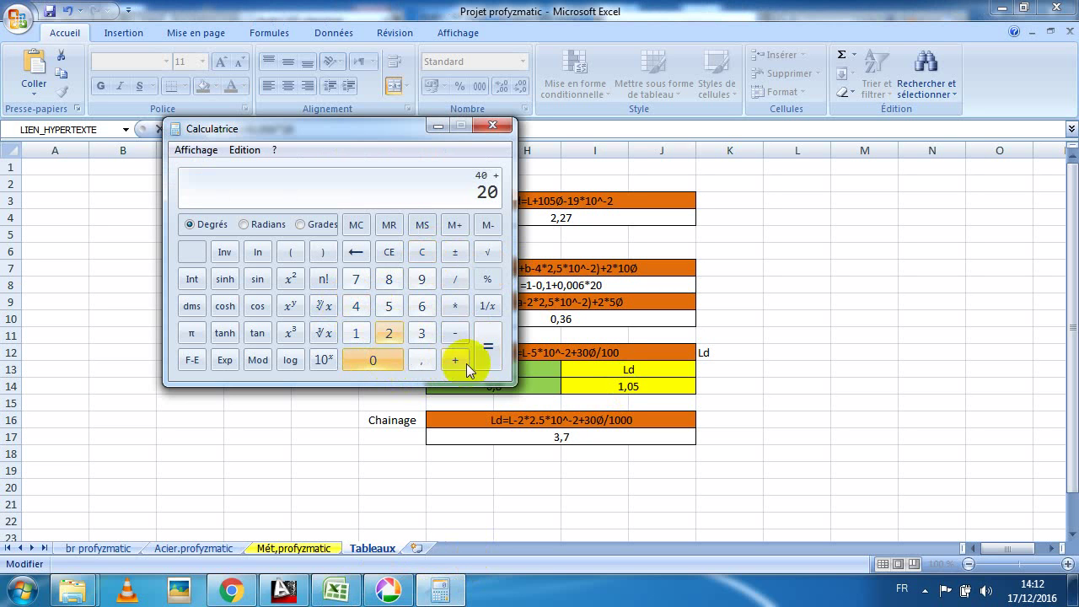
{"action": "left_click", "coordinate": [489, 349]}
{"action": "left_click", "coordinate": [456, 306]}
{"action": "left_click", "coordinate": [389, 333]}
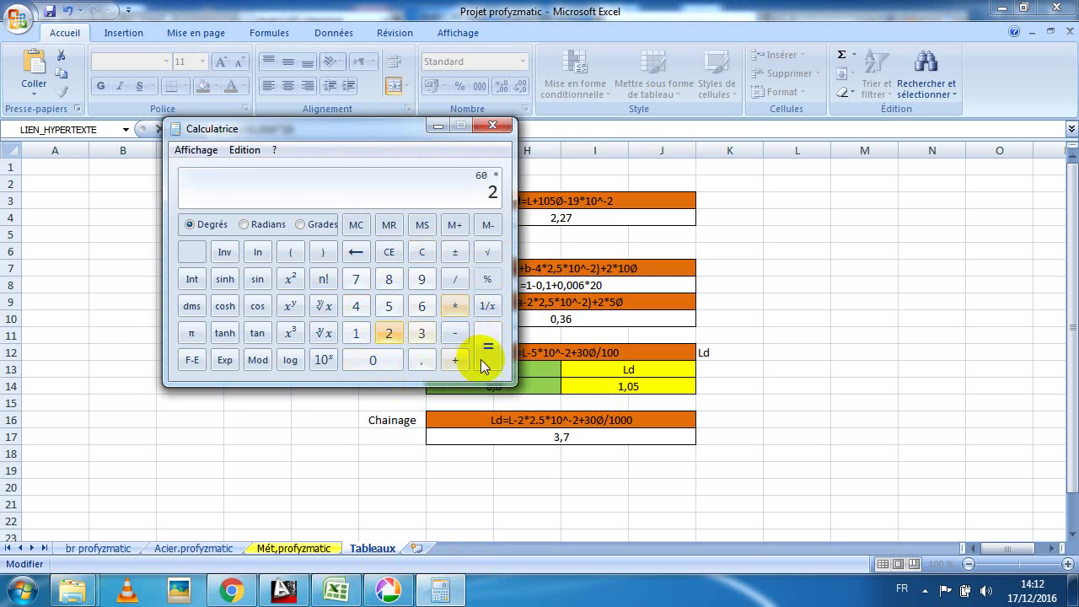
{"action": "left_click", "coordinate": [487, 349]}
Set the Cadre formula in Tableaux to =1,2-0,1+0,006*20 and enter 1,22 as the Chainage Cadre length in H20 of Acier.profyzmatic.
{"action": "double_click", "coordinate": [531, 286]}
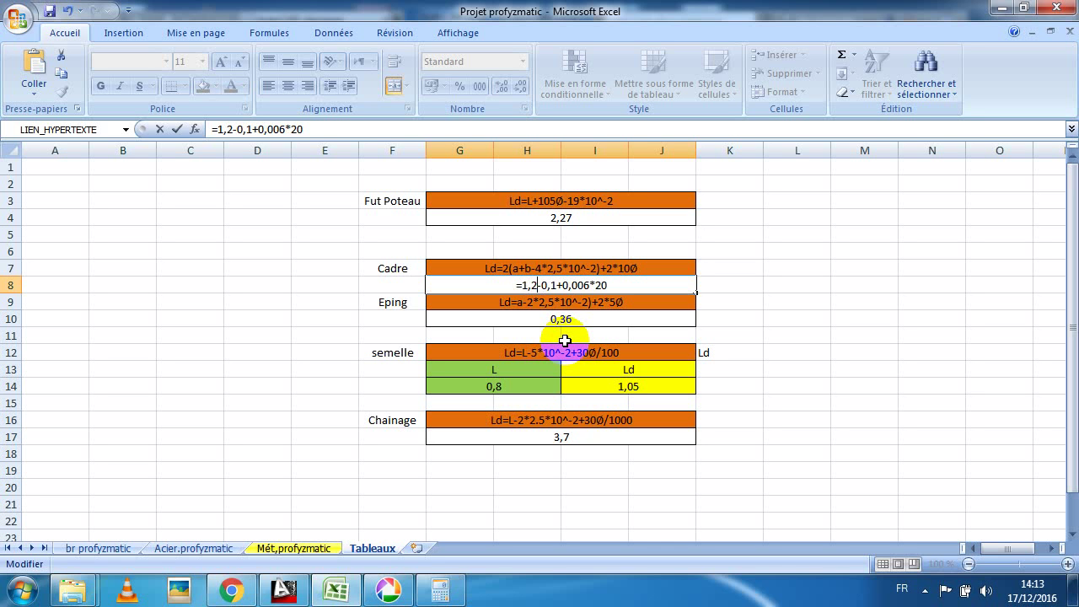
{"action": "key", "text": "Return"}
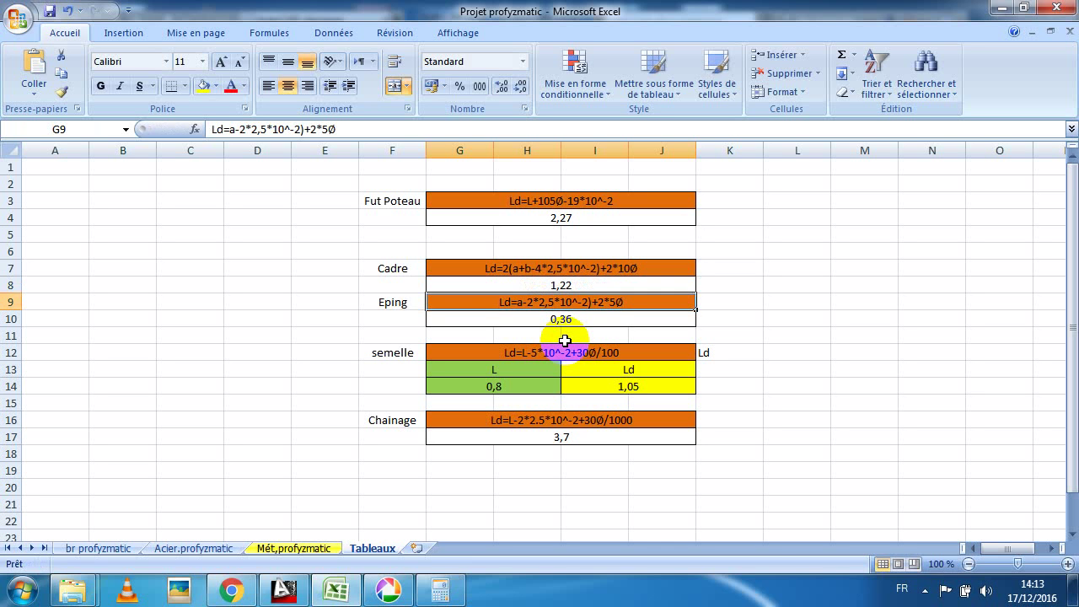
{"action": "left_click", "coordinate": [150, 549]}
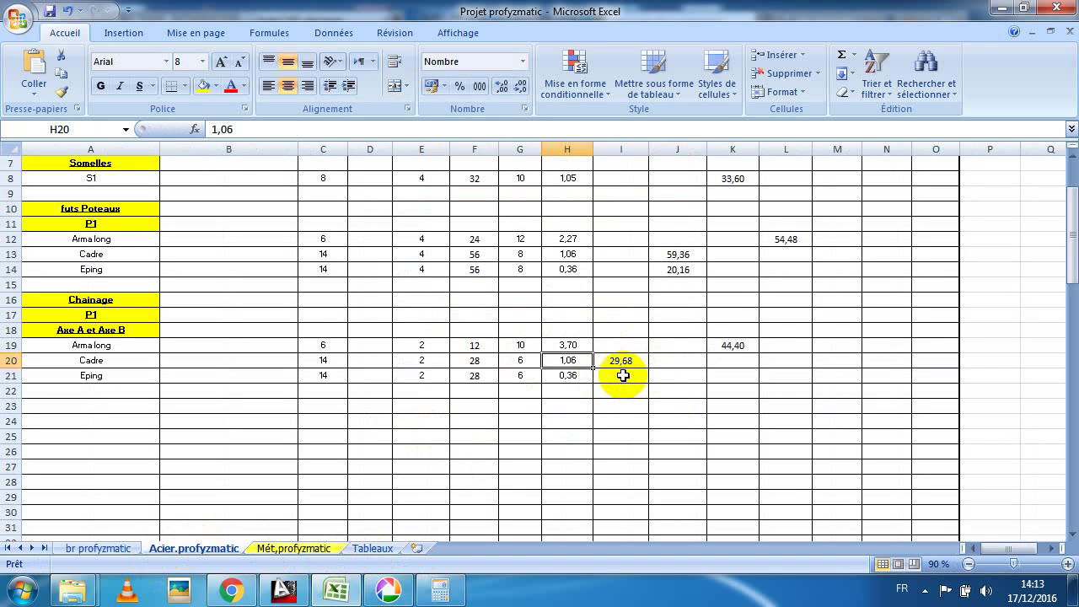
{"action": "type", "text": "1"}
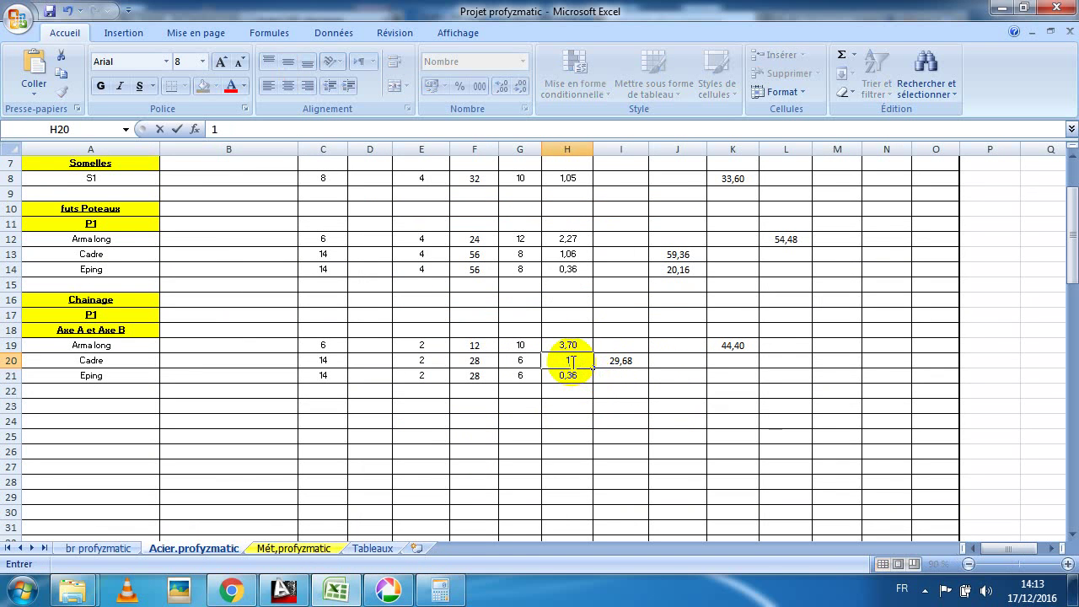
{"action": "type", "text": ",22"}
{"action": "key", "text": "Return"}
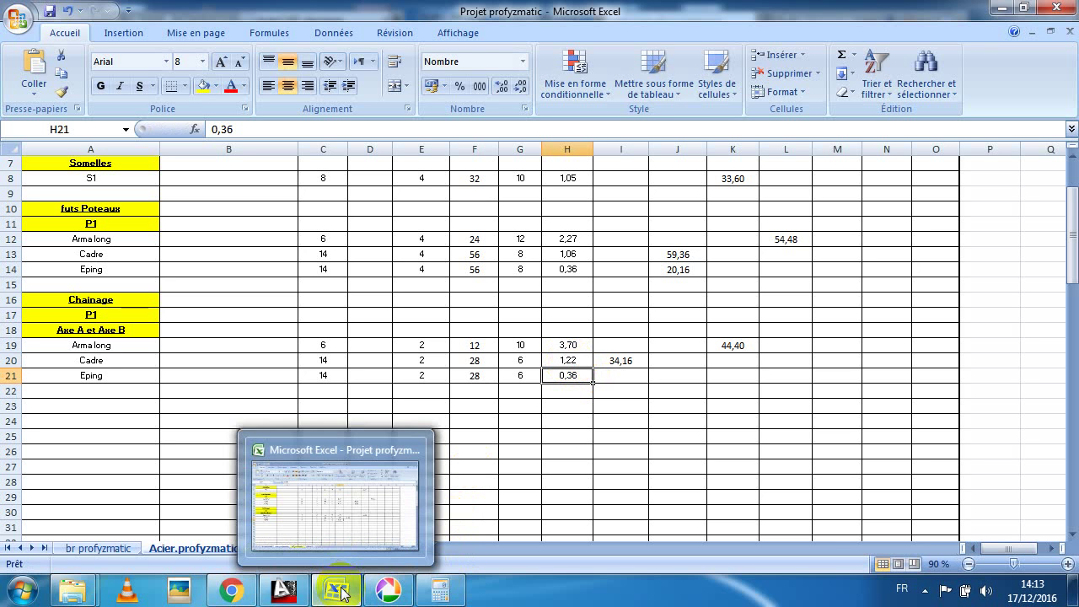
Check the tie and the section height in the AutoCAD chainage detail, and return to the Excel workbook.
{"action": "left_click", "coordinate": [284, 594]}
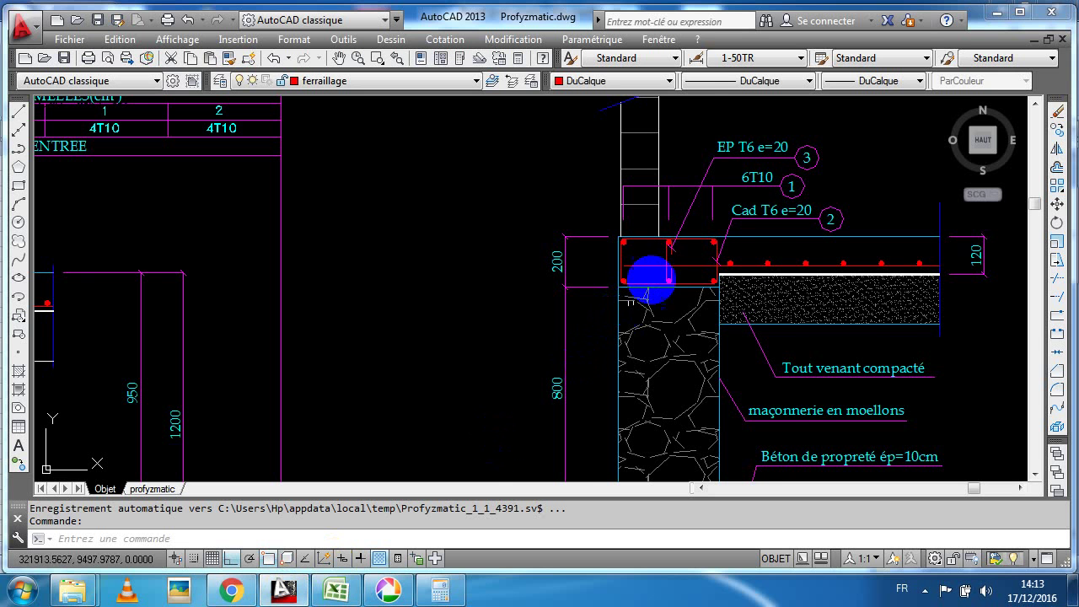
{"action": "scroll", "coordinate": [641, 234], "scroll_direction": "up", "scroll_amount": 3}
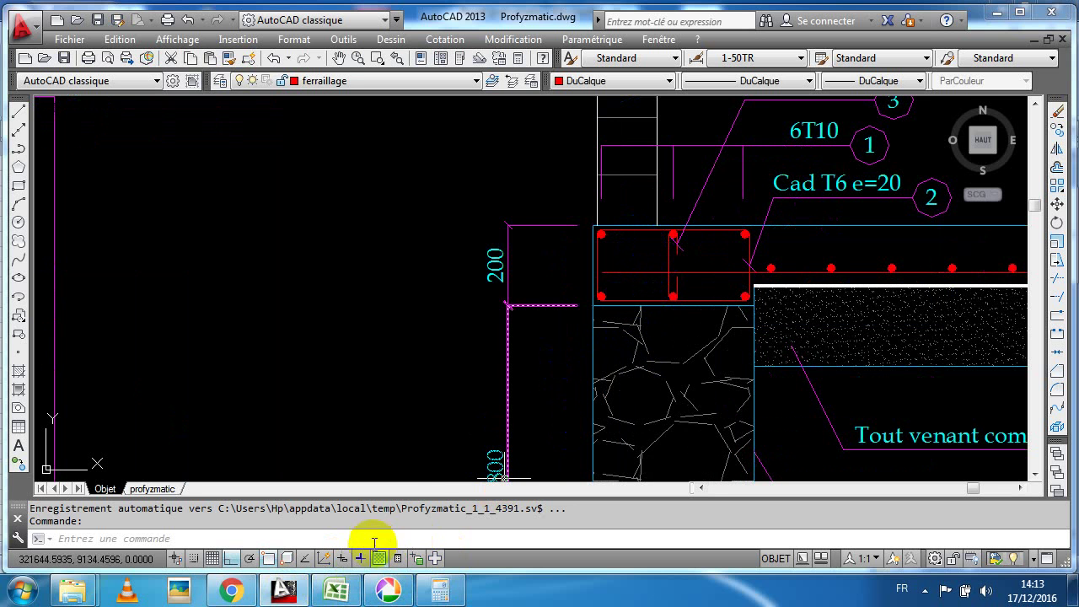
{"action": "left_click", "coordinate": [336, 593]}
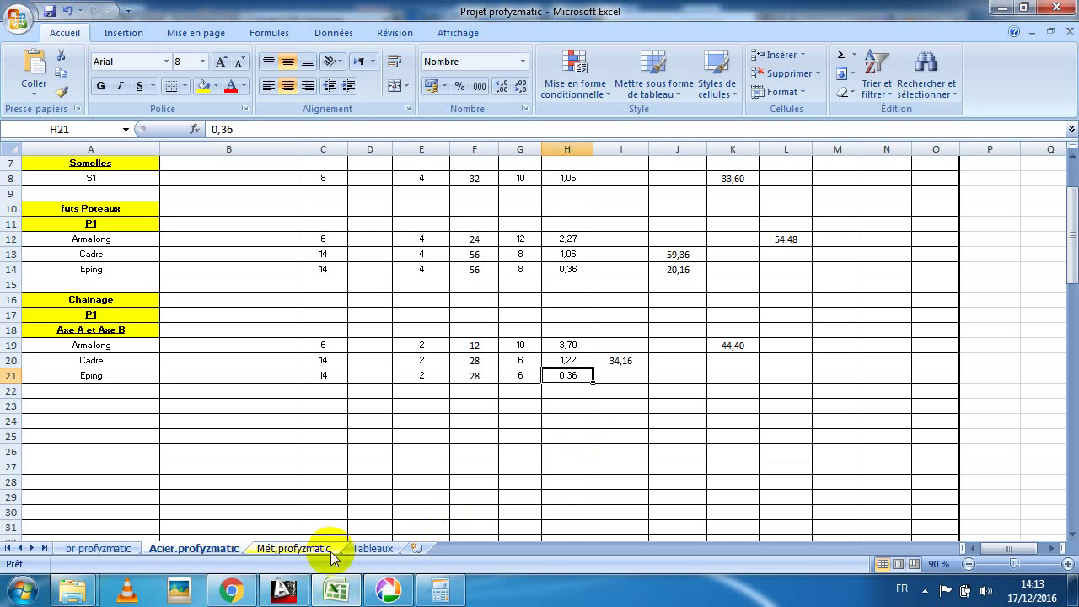
On the Tableaux sheet, change the Eping length formula in G10 to =0,20-0,05+0,006*20.
{"action": "left_click", "coordinate": [303, 548]}
{"action": "left_click", "coordinate": [375, 548]}
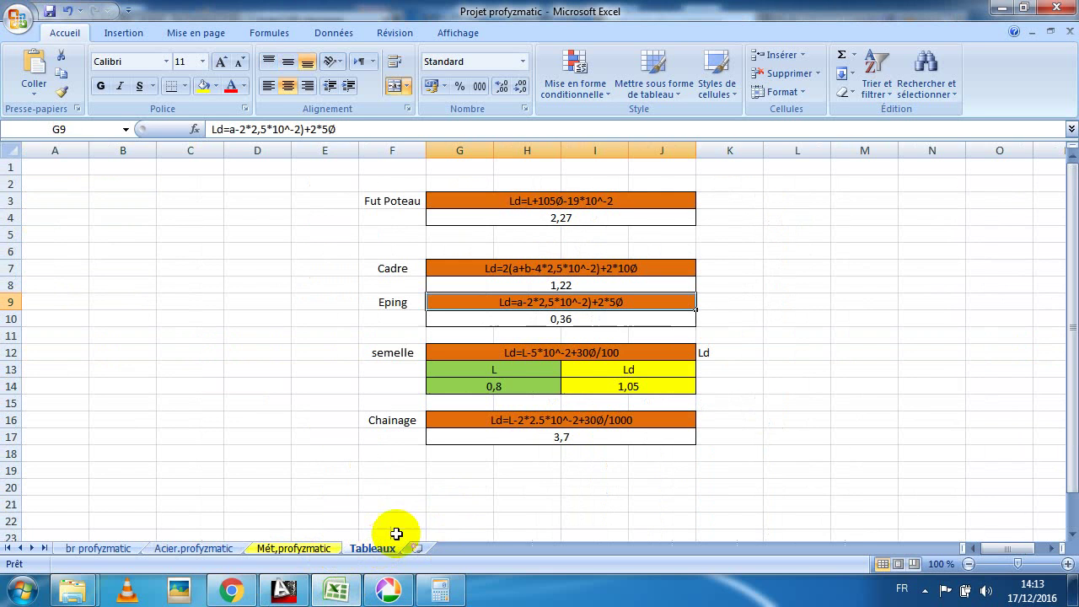
{"action": "left_click", "coordinate": [552, 317]}
{"action": "double_click", "coordinate": [556, 318]}
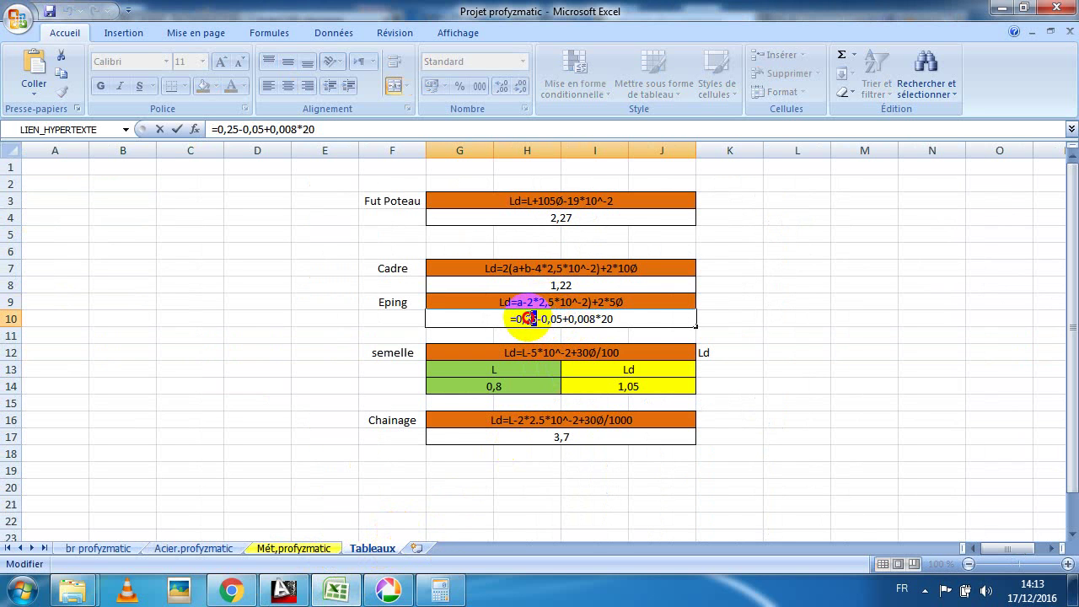
{"action": "type", "text": "2"}
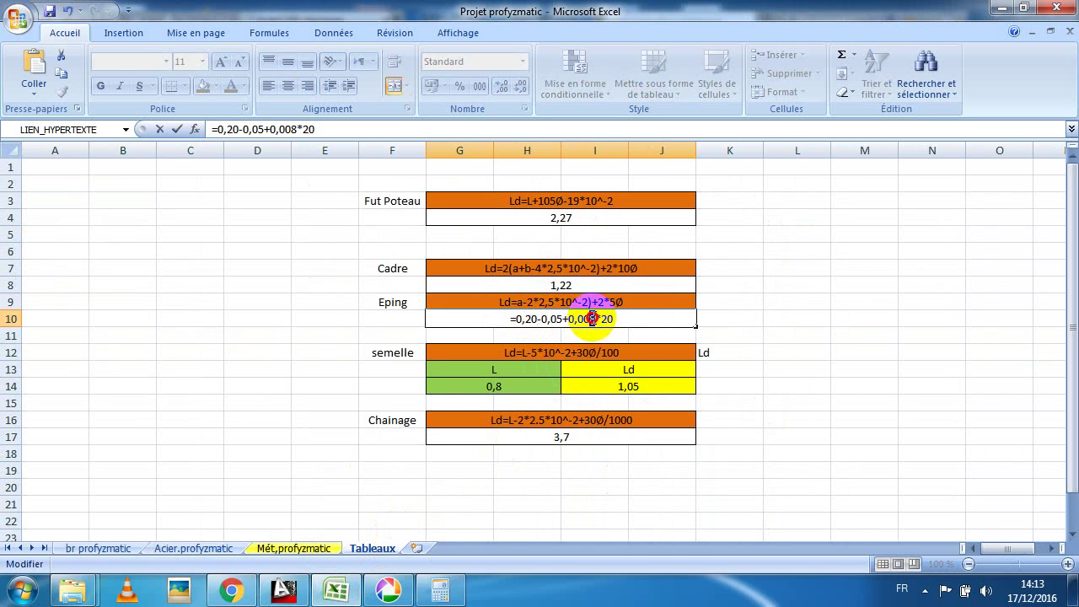
{"action": "type", "text": "6"}
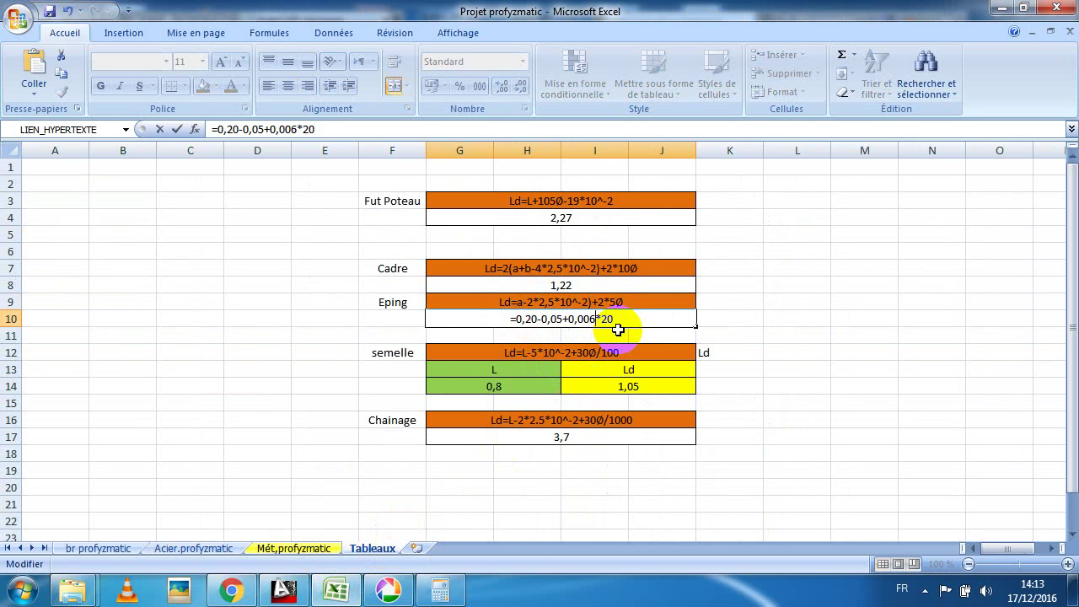
{"action": "key", "text": "Return"}
On the Acier.profyzmatic sheet, set the Chainage Eping length in H21 to 0,27.
{"action": "left_click", "coordinate": [205, 548]}
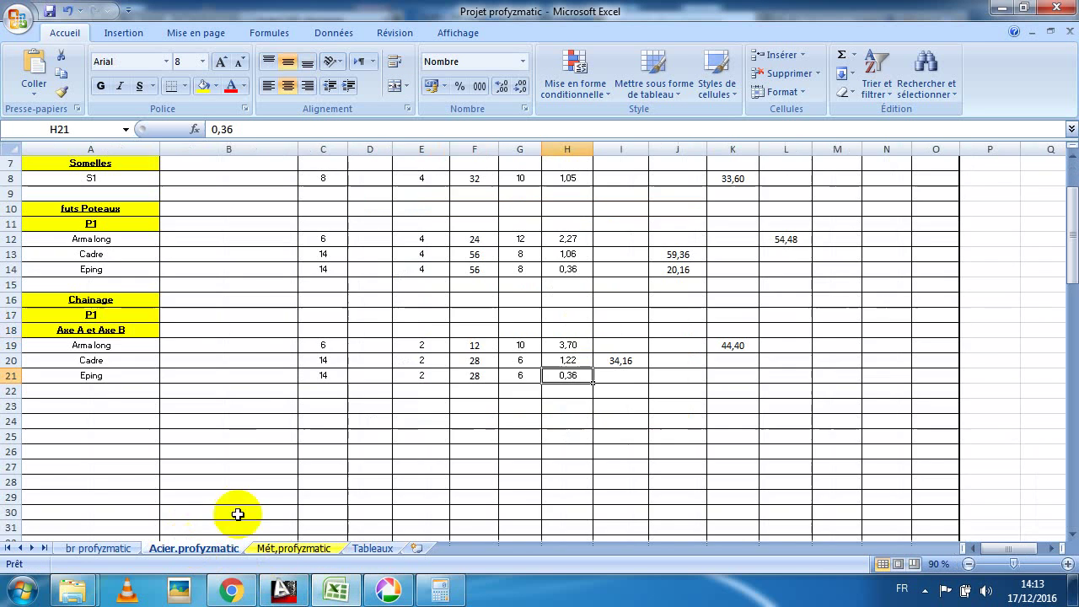
{"action": "double_click", "coordinate": [585, 377]}
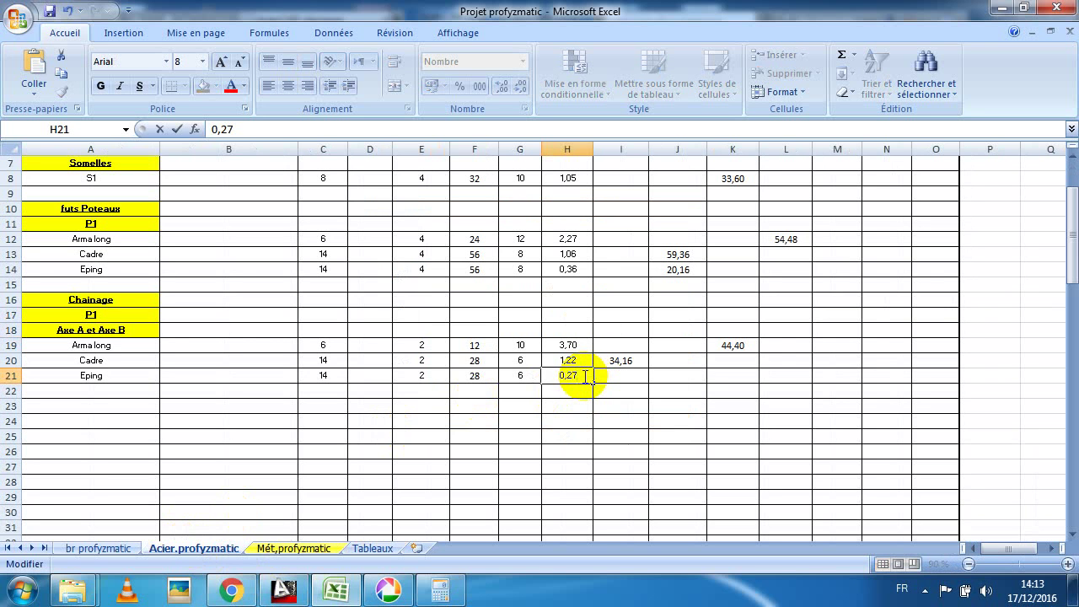
{"action": "key", "text": "Return"}
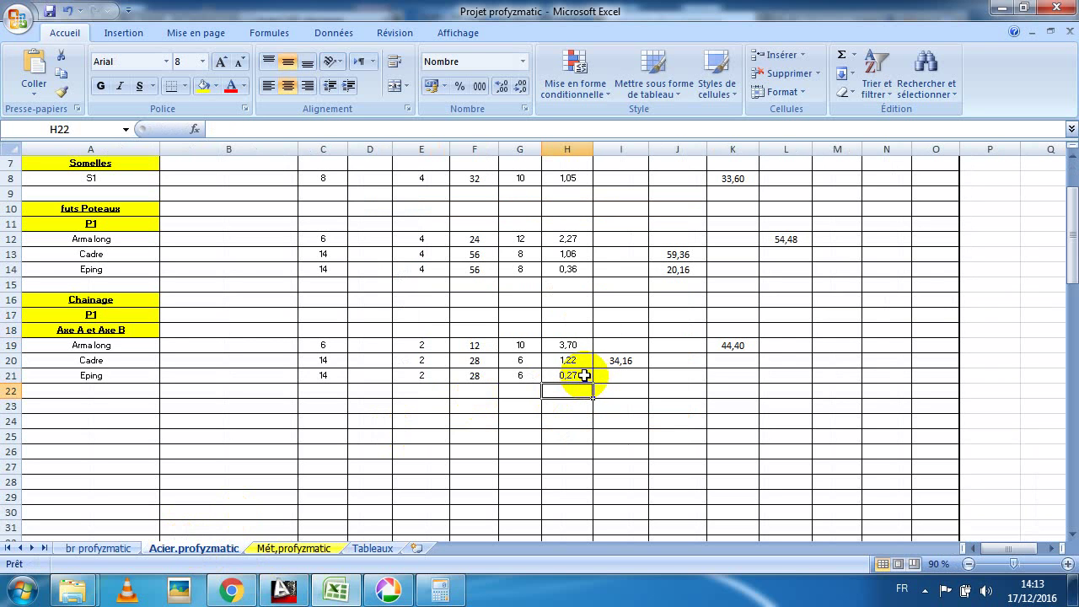
Copy the total-length formula for 6 mm bars from I20 down to the Eping row in I21.
{"action": "left_click", "coordinate": [614, 374]}
{"action": "left_click", "coordinate": [638, 363]}
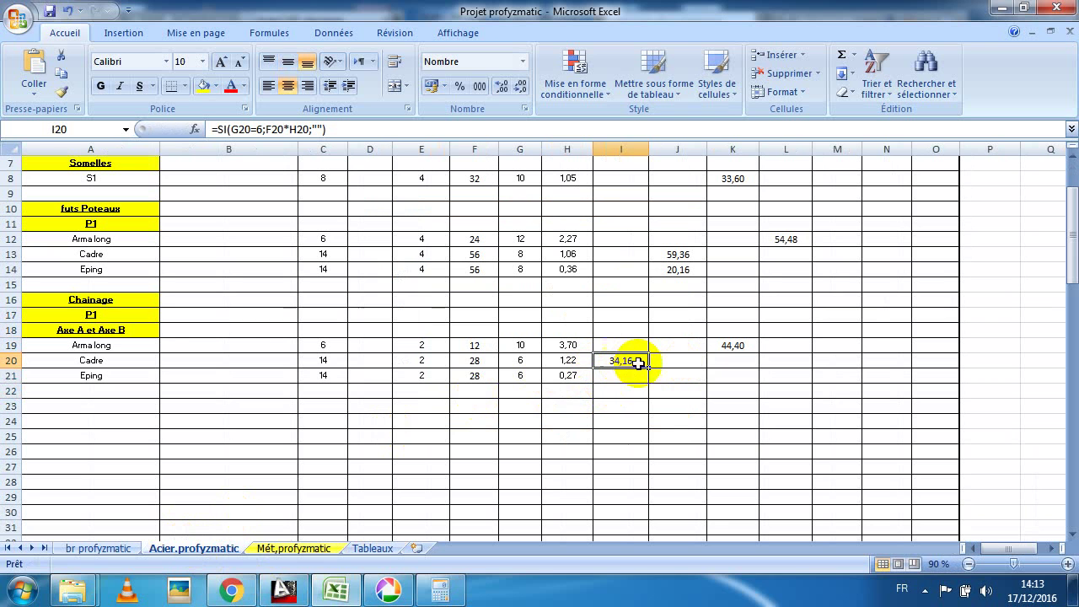
{"action": "left_click_drag", "start_coordinate": [651, 368], "coordinate": [650, 386]}
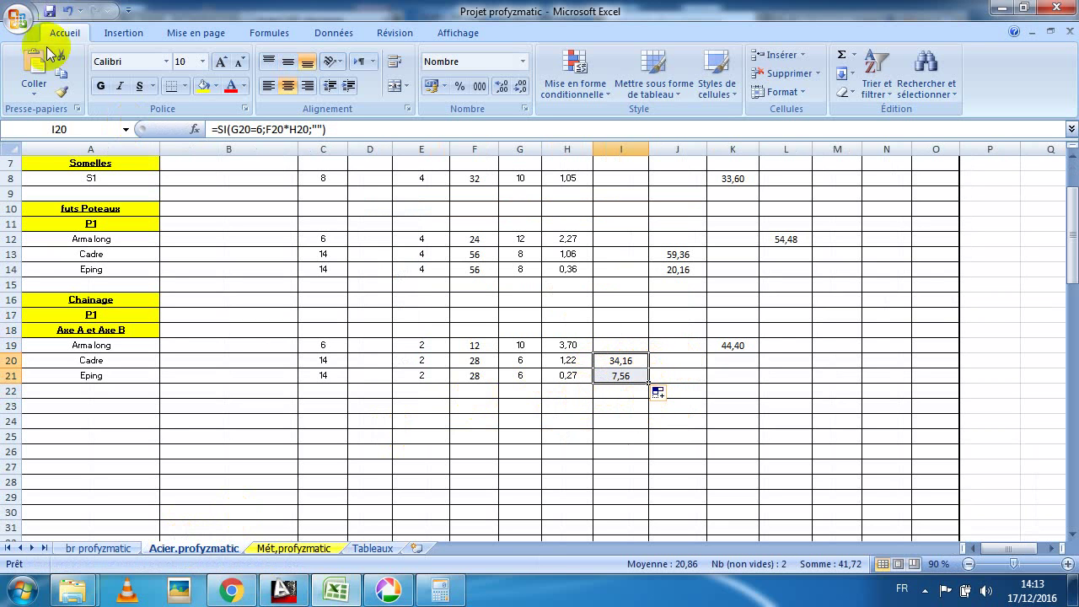
{"action": "left_click", "coordinate": [582, 421]}
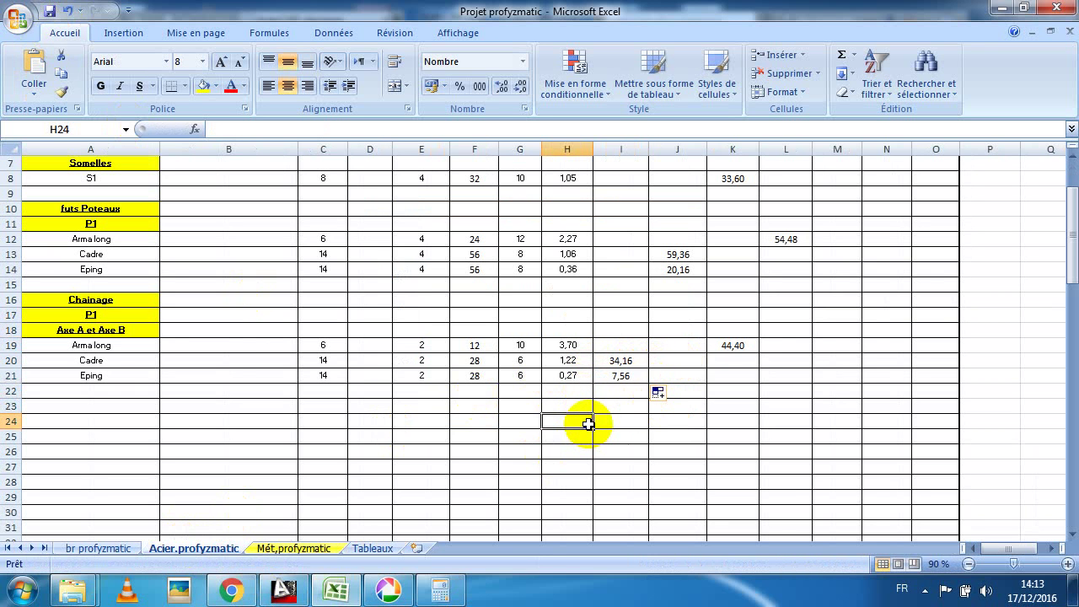
Switch to AutoCAD and examine the CH1 chainage beams between axes A, B, 1 and 2 on the FONDATION plan.
{"action": "left_click", "coordinate": [283, 590]}
{"action": "scroll", "coordinate": [304, 294], "scroll_direction": "down", "scroll_amount": 3}
{"action": "scroll", "coordinate": [258, 301], "scroll_direction": "down", "scroll_amount": 3}
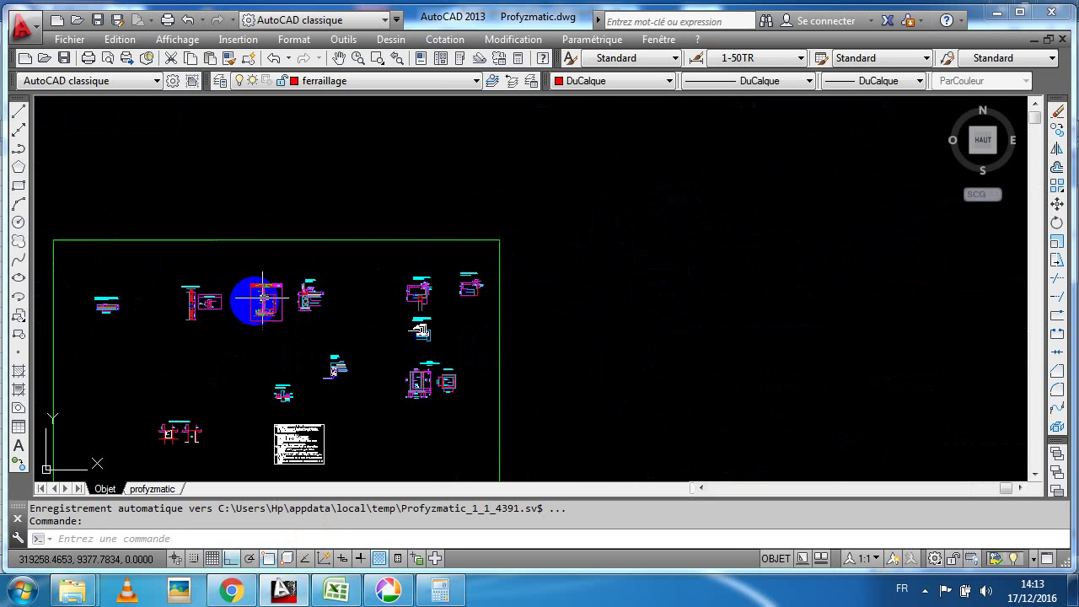
{"action": "middle_click_drag", "start_coordinate": [258, 301], "coordinate": [655, 200]}
{"action": "scroll", "coordinate": [519, 238], "scroll_direction": "down", "scroll_amount": 2}
{"action": "middle_click_drag", "start_coordinate": [125, 260], "coordinate": [241, 261]}
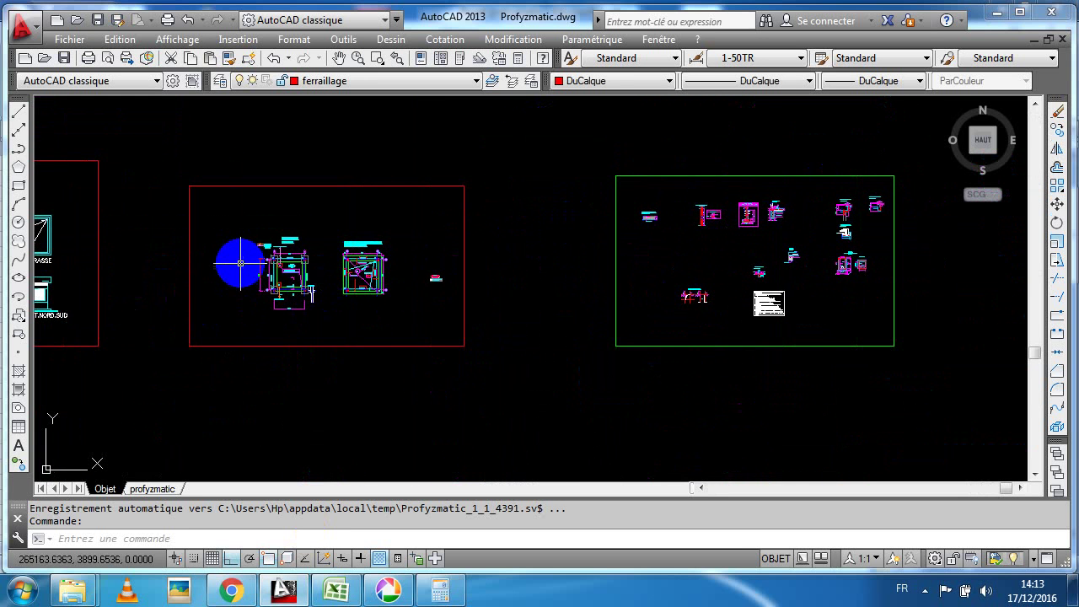
{"action": "scroll", "coordinate": [258, 265], "scroll_direction": "up", "scroll_amount": 4}
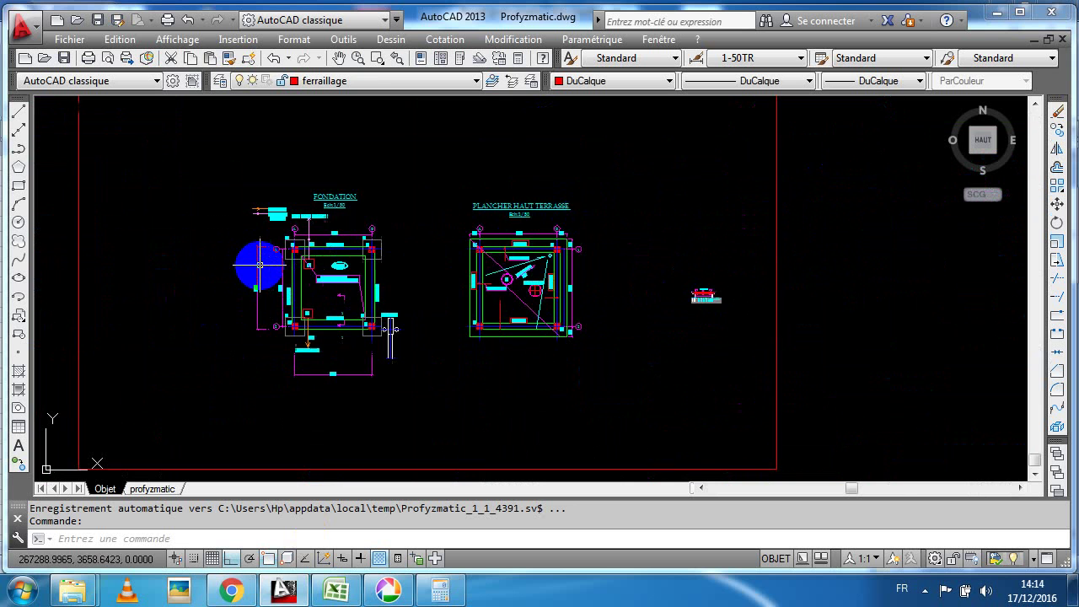
{"action": "scroll", "coordinate": [259, 265], "scroll_direction": "up", "scroll_amount": 4}
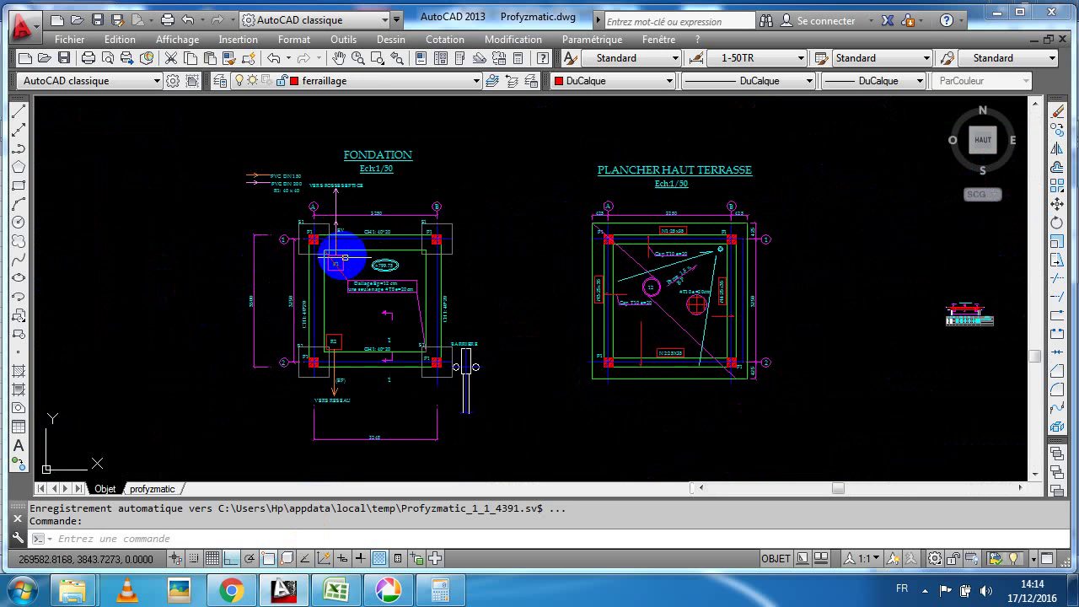
{"action": "scroll", "coordinate": [342, 254], "scroll_direction": "up", "scroll_amount": 2}
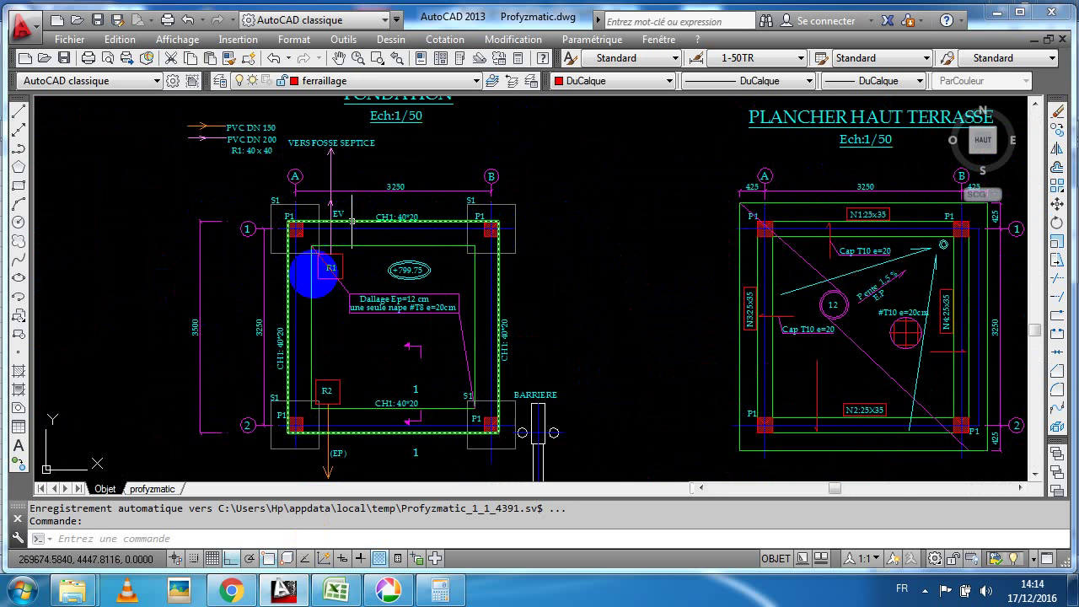
Switch back to Excel and delete row 17 containing the P1 heading under Chainage.
{"action": "left_click", "coordinate": [336, 590]}
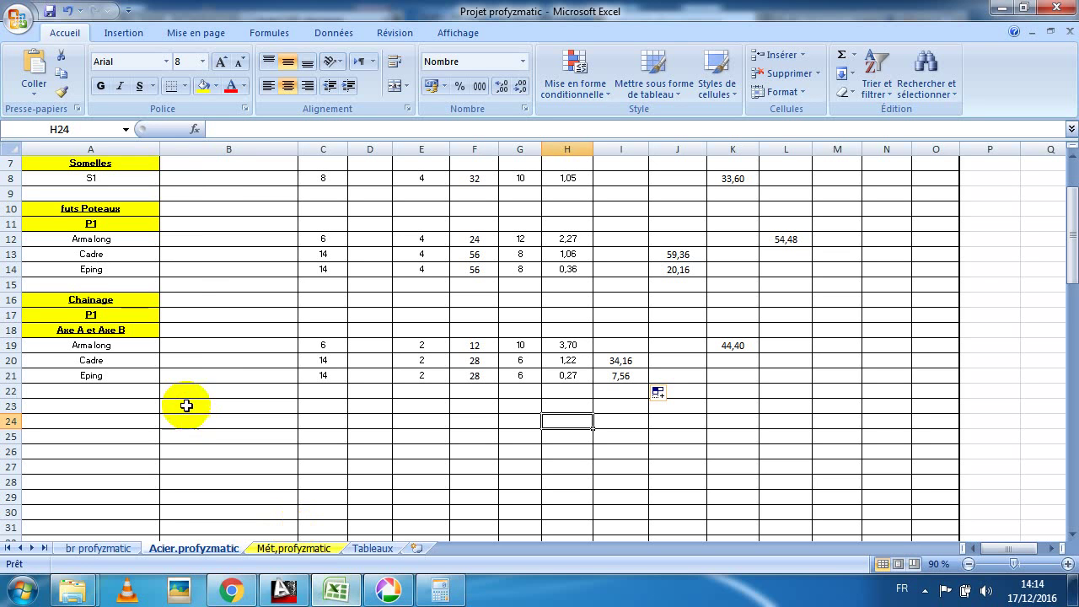
{"action": "left_click", "coordinate": [6, 314]}
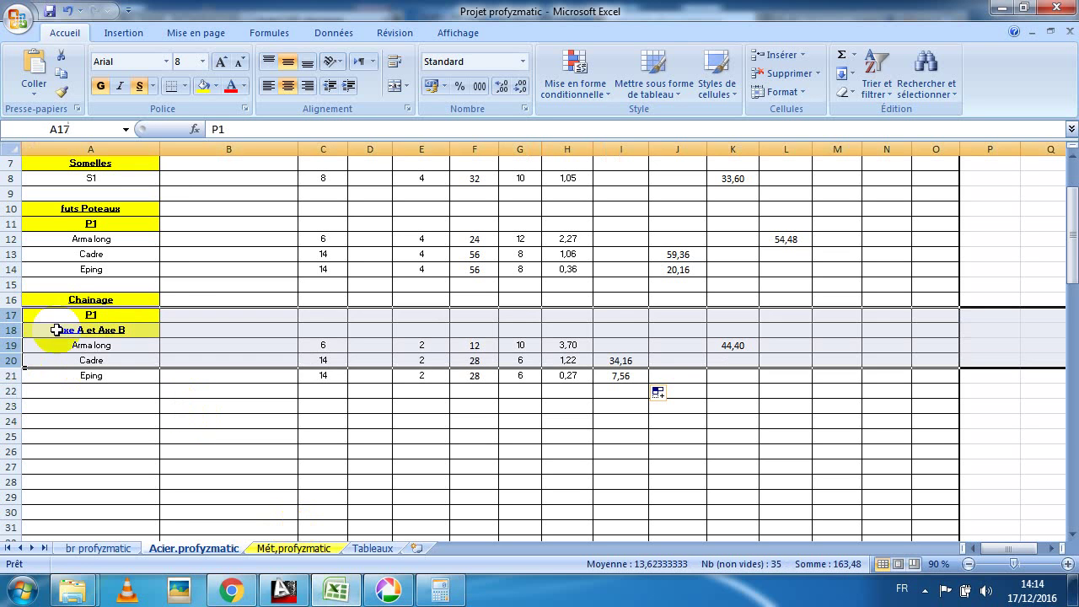
{"action": "left_click", "coordinate": [84, 315]}
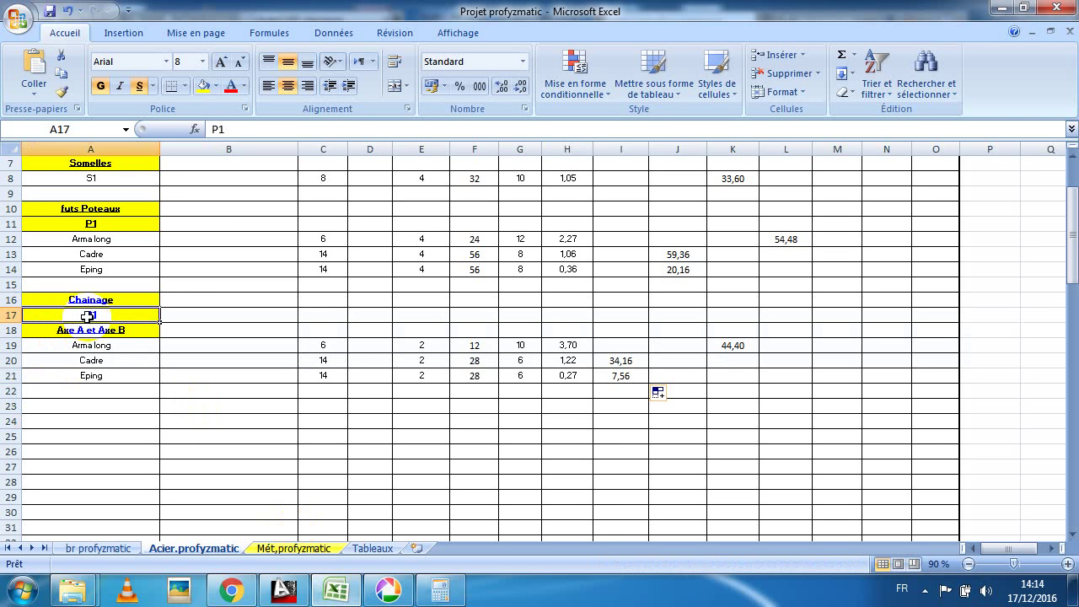
{"action": "right_click", "coordinate": [8, 315]}
{"action": "left_click", "coordinate": [52, 420]}
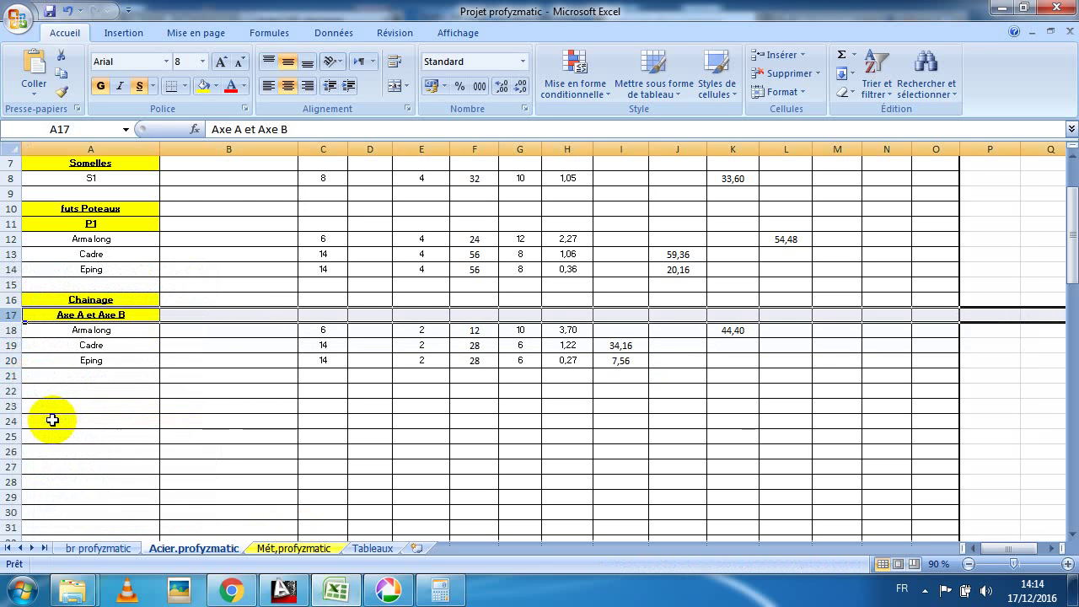
Try to duplicate the Axe A et Axe B block from rows 17 to 20 into the rows starting at 22.
{"action": "left_click", "coordinate": [10, 316]}
{"action": "left_click_drag", "start_coordinate": [10, 316], "coordinate": [11, 421]}
{"action": "right_click", "coordinate": [10, 360]}
{"action": "left_click", "coordinate": [54, 378]}
{"action": "right_click", "coordinate": [12, 420]}
{"action": "left_click", "coordinate": [65, 258]}
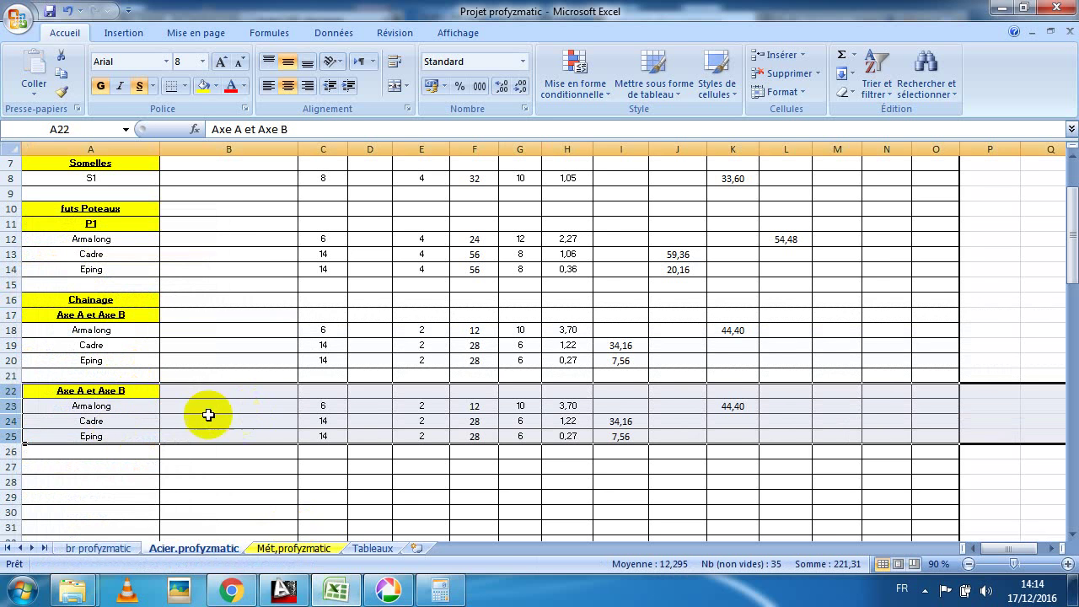
Undo the pasted copy of the Axe A et Axe B block and reselect the Cadre quantity in C19.
{"action": "left_click", "coordinate": [324, 346]}
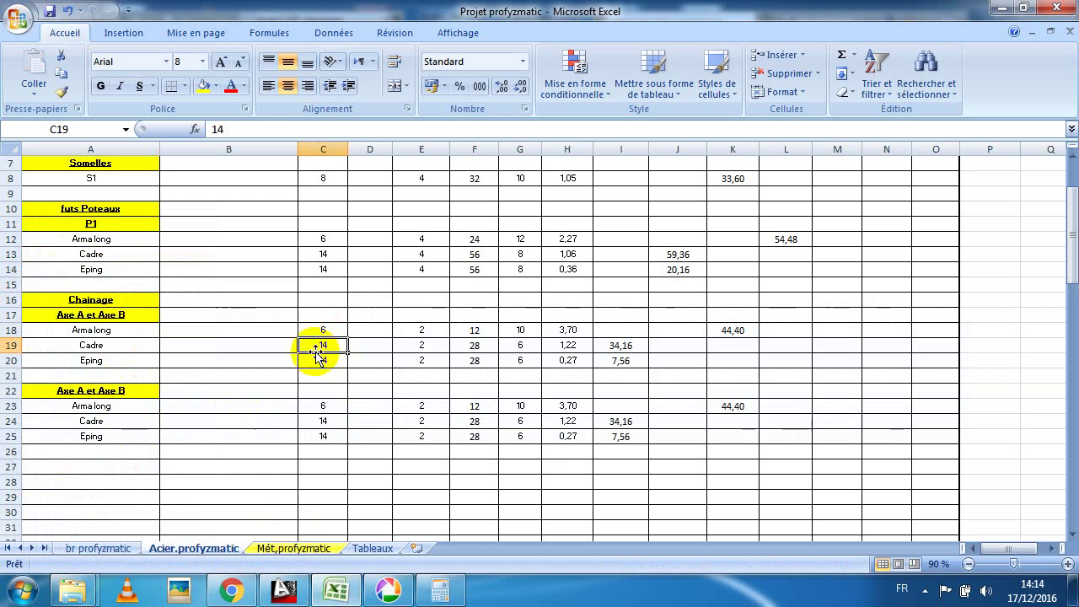
{"action": "left_click", "coordinate": [66, 10]}
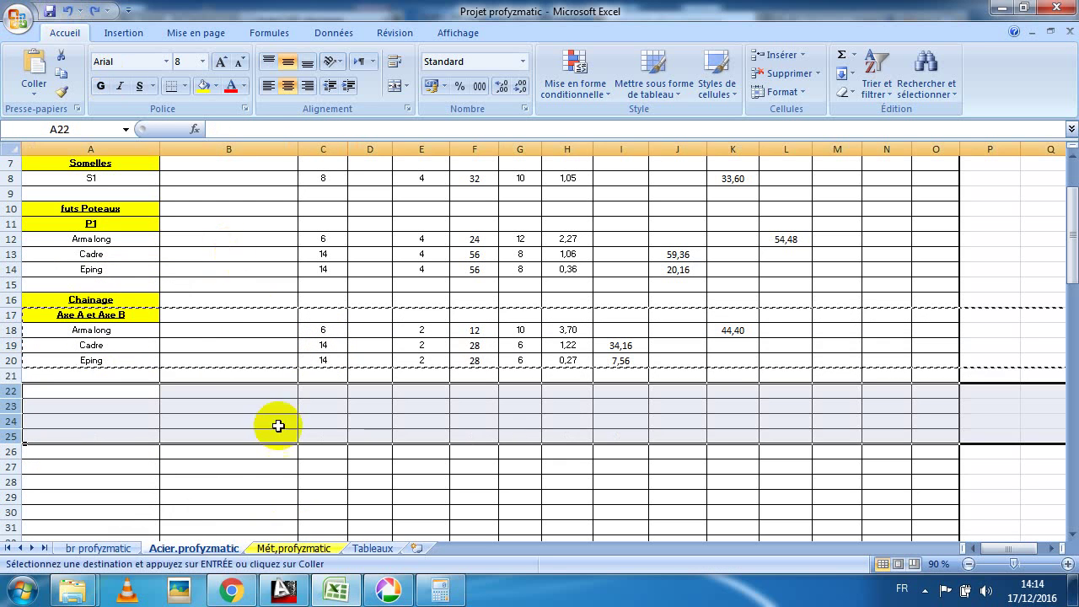
{"action": "left_click", "coordinate": [328, 347]}
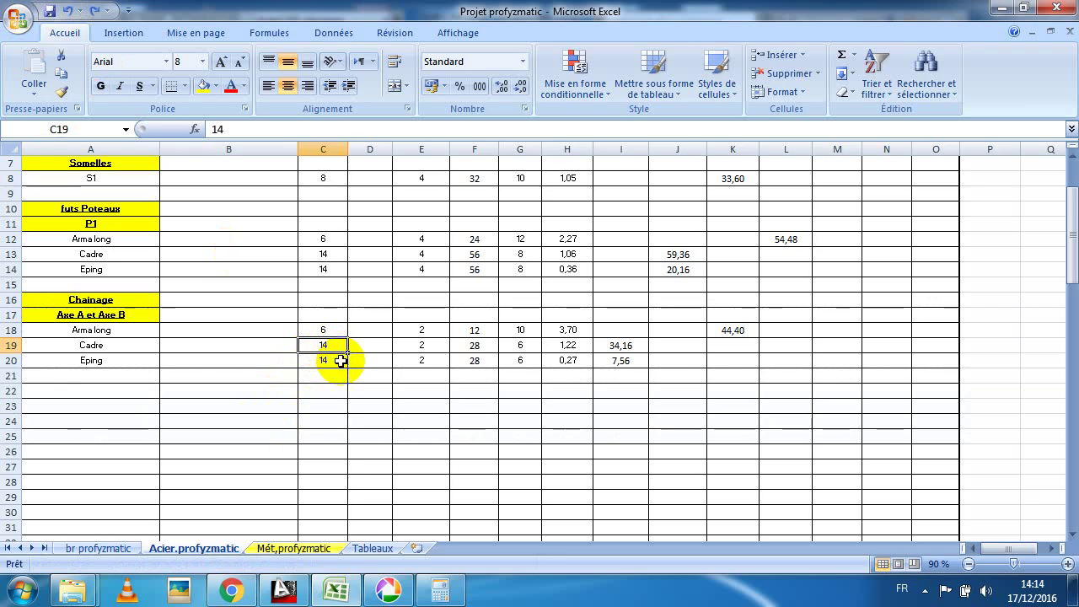
Switch to AutoCAD and draw connected lines marking the axis A stirrup zone between the inner chainage corners at axes 1 and 2 on the FONDATION plan.
{"action": "left_click", "coordinate": [349, 589]}
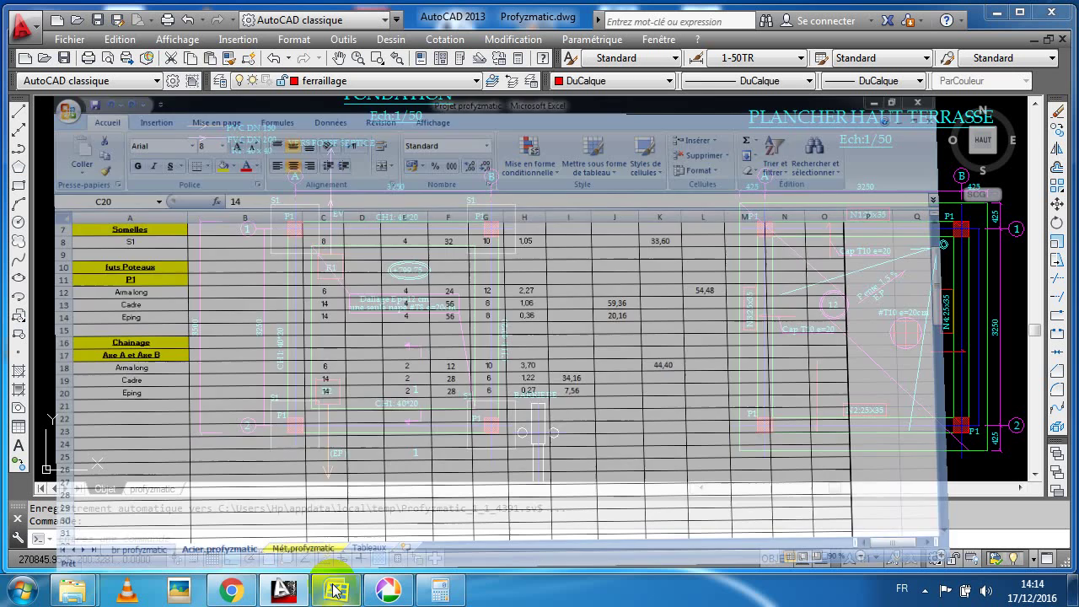
{"action": "left_click", "coordinate": [313, 316]}
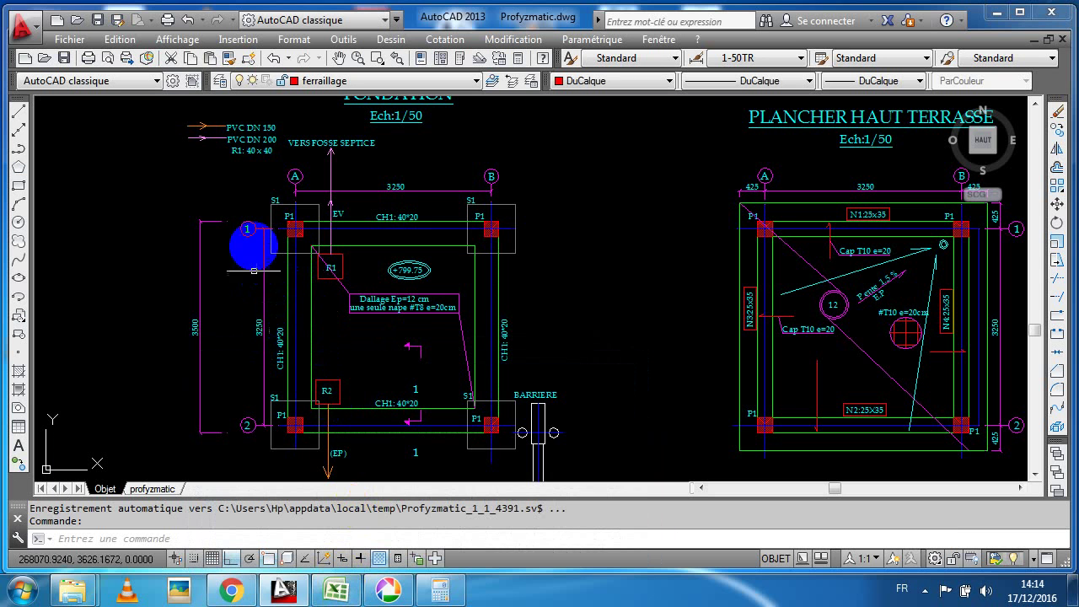
{"action": "scroll", "coordinate": [272, 248], "scroll_direction": "up", "scroll_amount": 4}
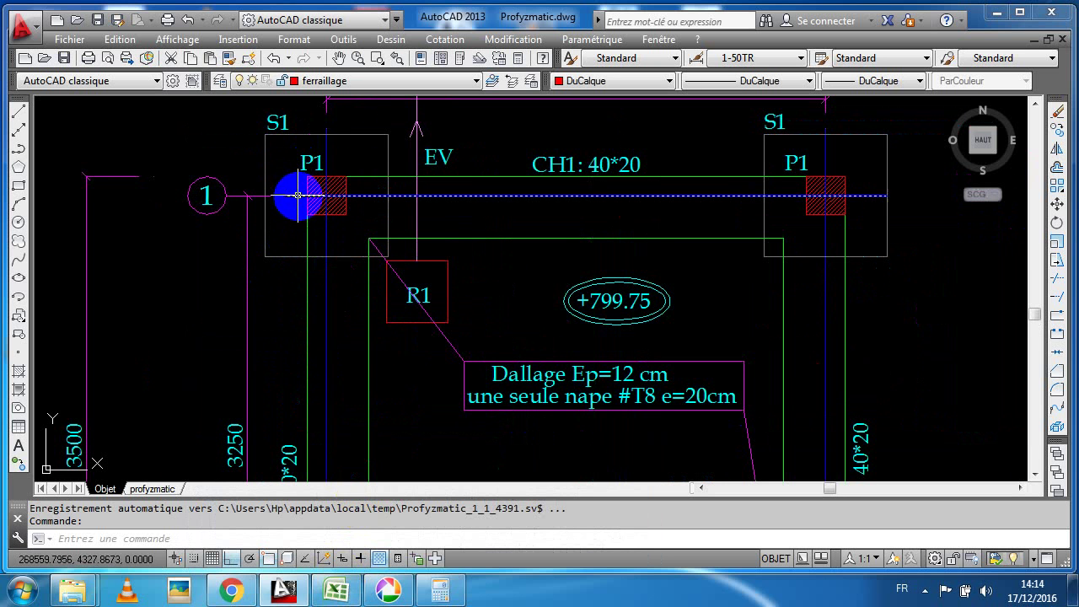
{"action": "left_click", "coordinate": [20, 113]}
{"action": "left_click", "coordinate": [307, 239]}
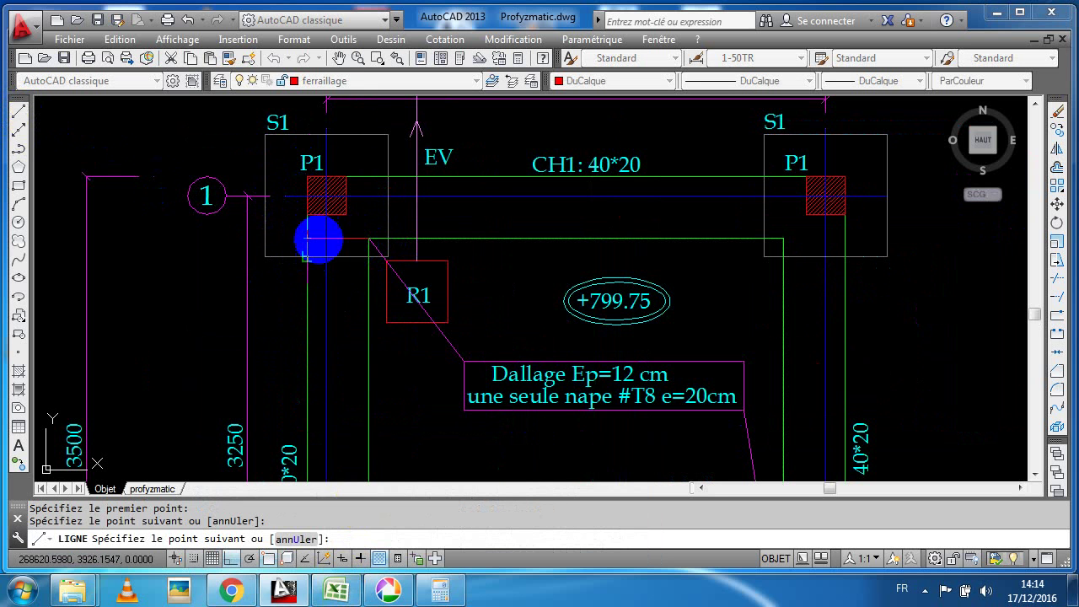
{"action": "scroll", "coordinate": [328, 212], "scroll_direction": "down", "scroll_amount": 5}
{"action": "scroll", "coordinate": [357, 361], "scroll_direction": "up", "scroll_amount": 5}
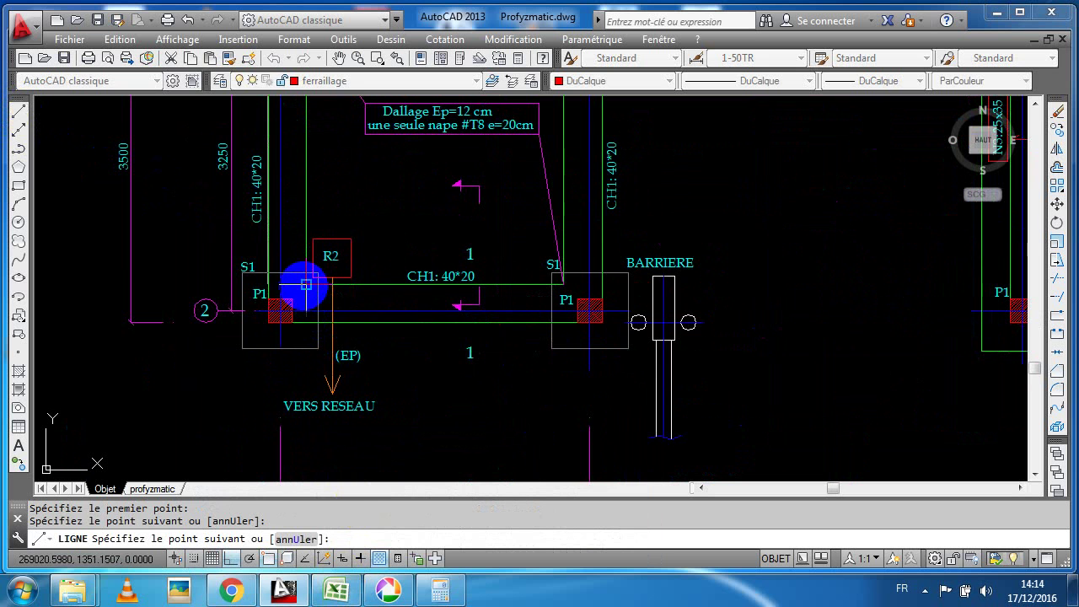
{"action": "left_click", "coordinate": [263, 287]}
{"action": "key", "text": "Escape"}
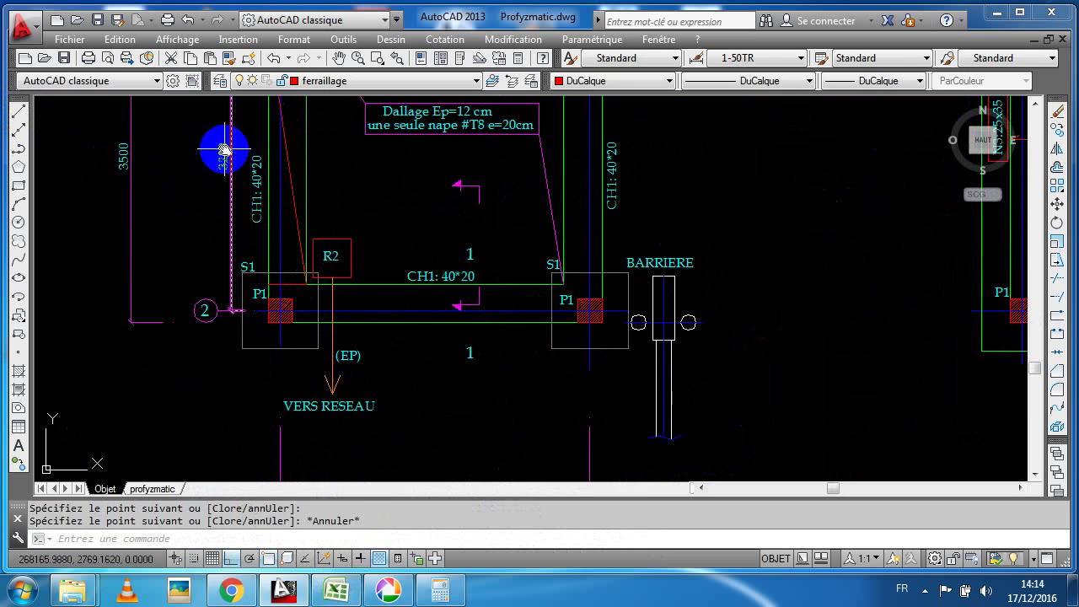
Open the calculator, clear its display and move it away from the axis A chainage on the FONDATION plan.
{"action": "middle_click_drag", "start_coordinate": [229, 149], "coordinate": [280, 257]}
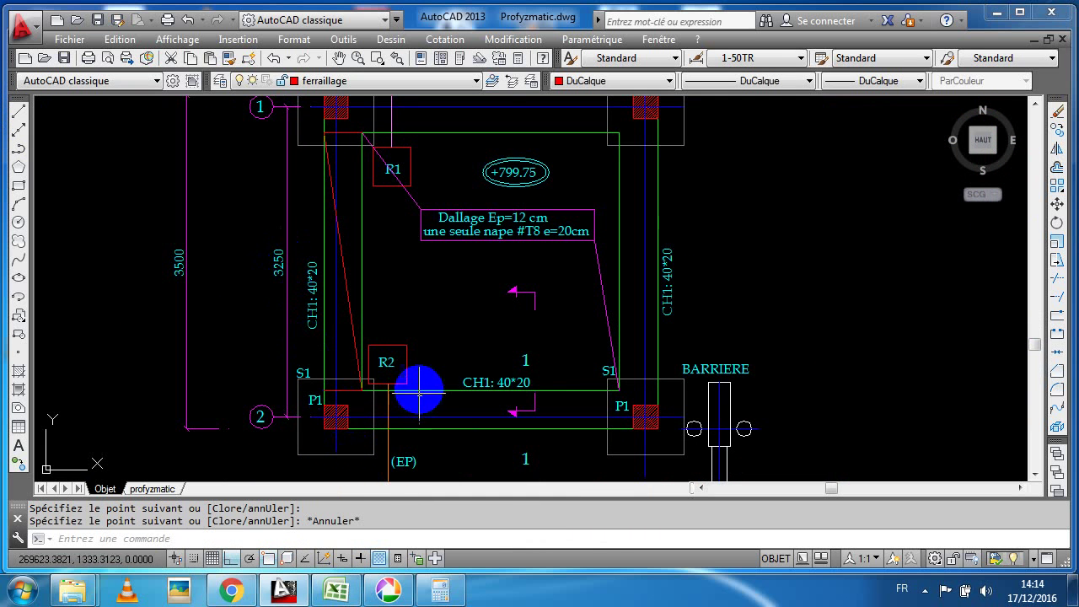
{"action": "scroll", "coordinate": [412, 433], "scroll_direction": "down", "scroll_amount": 2}
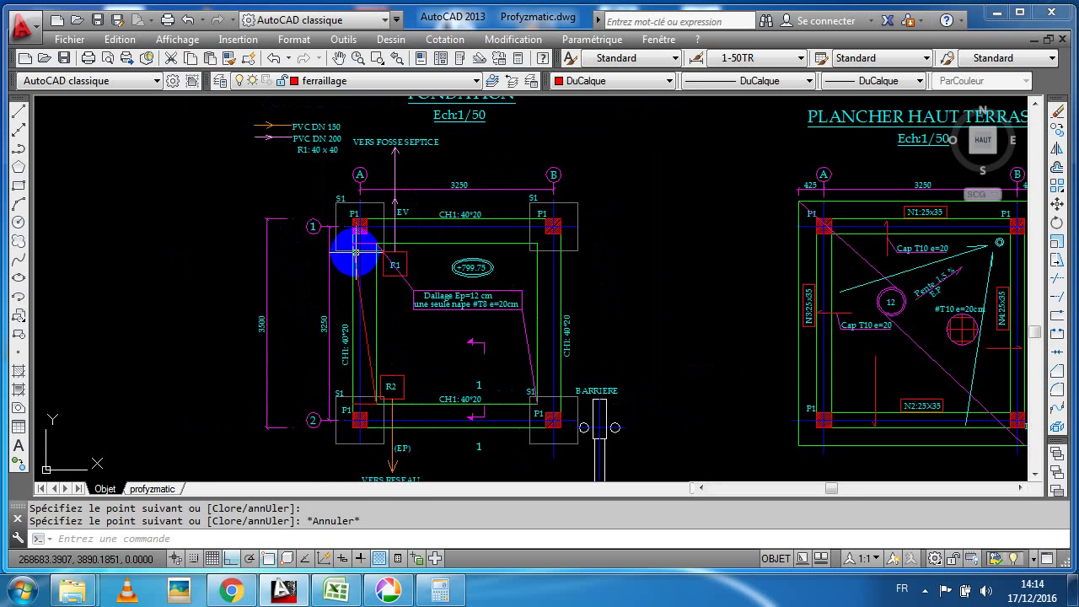
{"action": "scroll", "coordinate": [357, 245], "scroll_direction": "up", "scroll_amount": 4}
{"action": "key", "text": "Escape"}
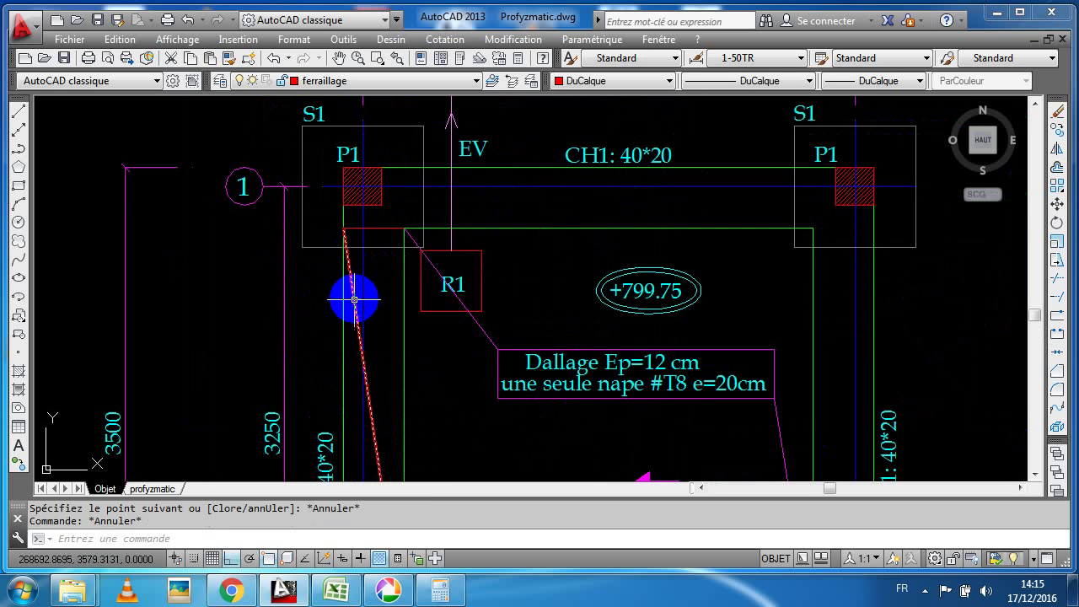
{"action": "scroll", "coordinate": [400, 374], "scroll_direction": "down", "scroll_amount": 4}
{"action": "scroll", "coordinate": [383, 295], "scroll_direction": "up", "scroll_amount": 4}
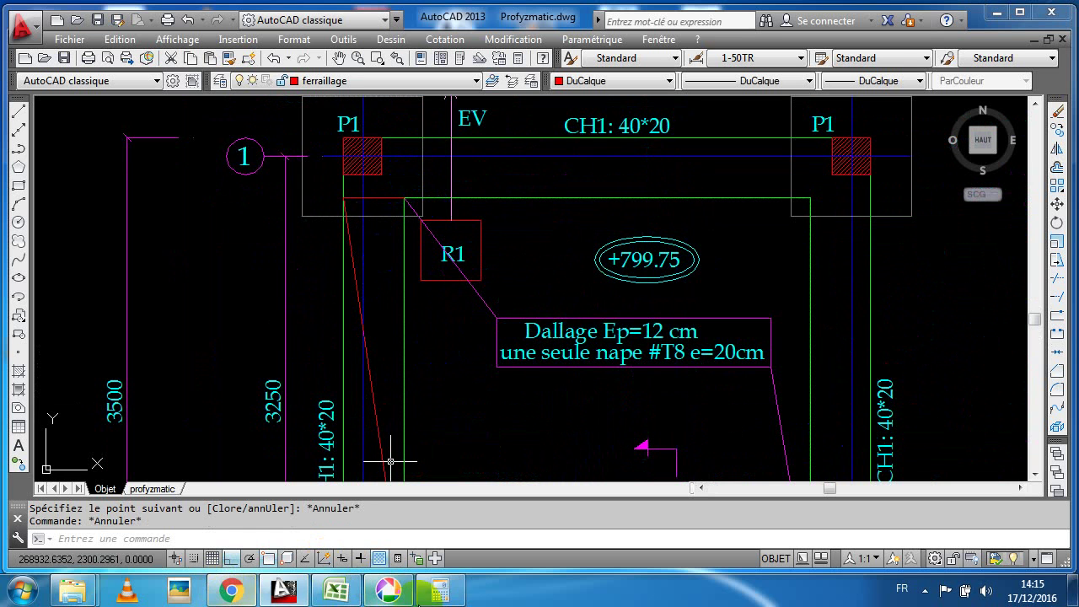
{"action": "left_click", "coordinate": [440, 590]}
{"action": "left_click", "coordinate": [419, 255]}
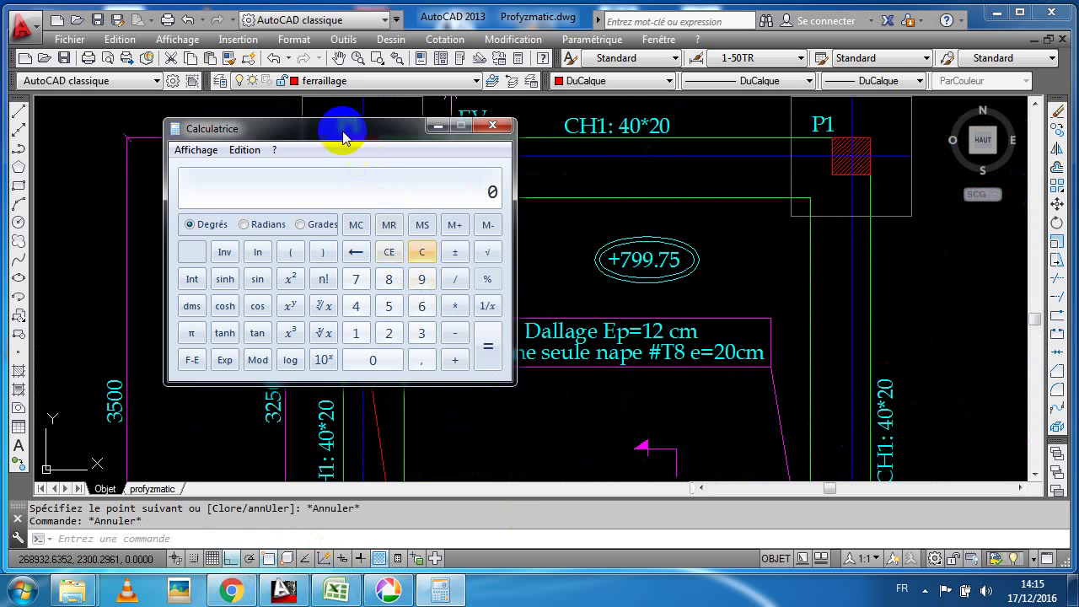
{"action": "left_click_drag", "start_coordinate": [342, 132], "coordinate": [693, 121]}
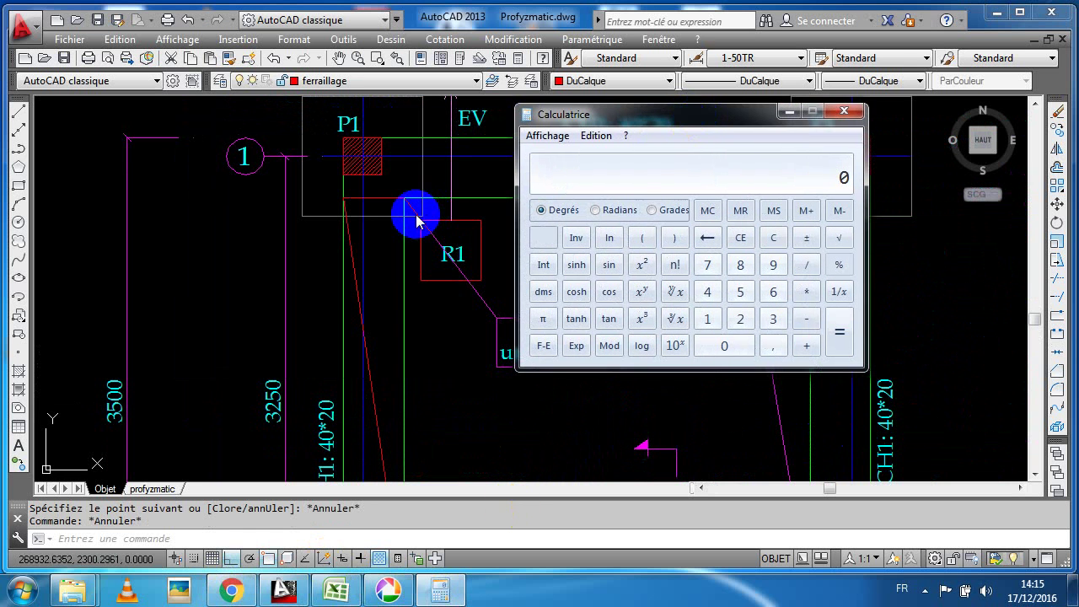
{"action": "left_click", "coordinate": [325, 253]}
Examine the chainage section detail for its bar, stirrup and tie annotations, and return to the axis A chainage on the FONDATION plan.
{"action": "scroll", "coordinate": [260, 306], "scroll_direction": "down", "scroll_amount": 8}
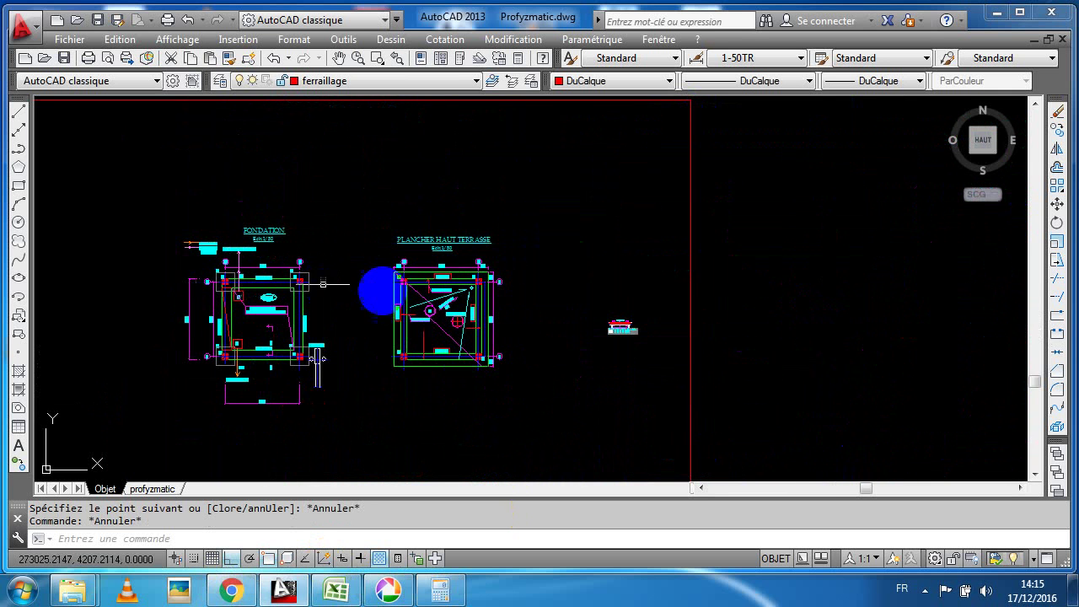
{"action": "scroll", "coordinate": [838, 243], "scroll_direction": "up", "scroll_amount": 6}
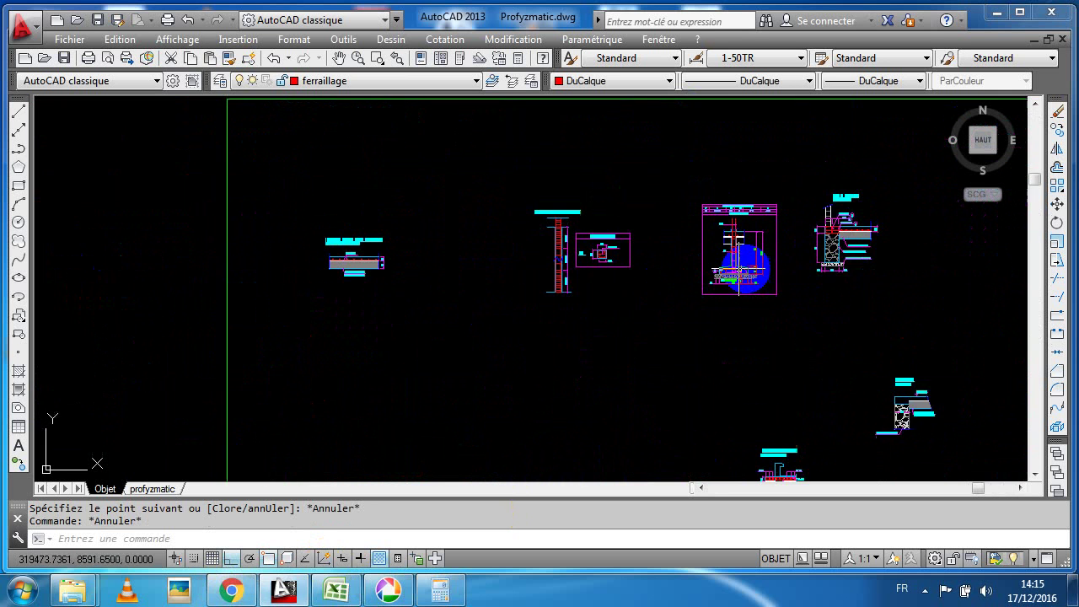
{"action": "middle_click_drag", "start_coordinate": [753, 240], "coordinate": [722, 169]}
{"action": "scroll", "coordinate": [638, 221], "scroll_direction": "down", "scroll_amount": 3}
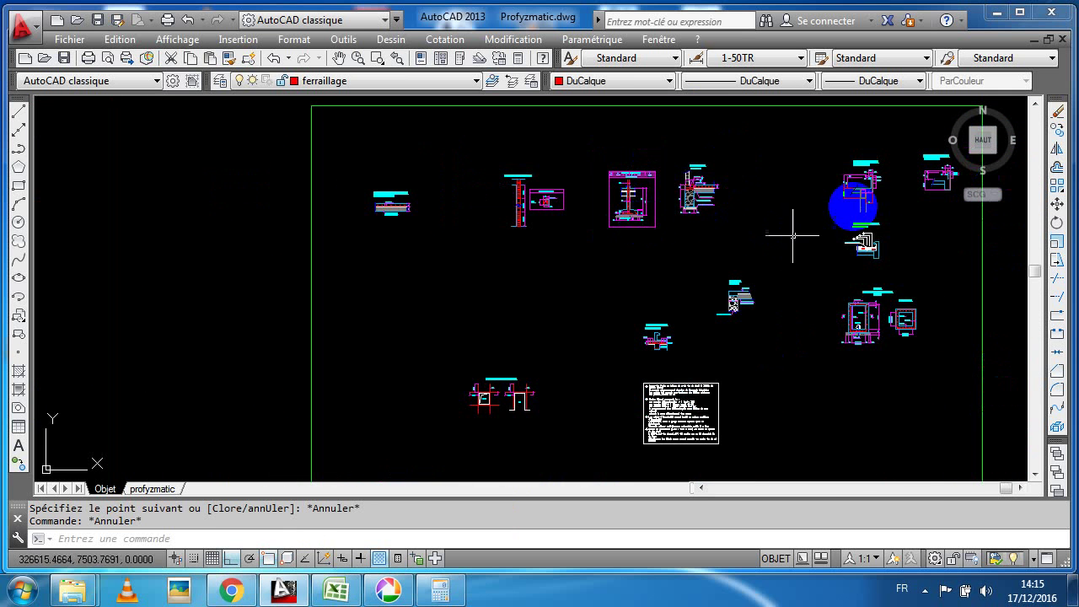
{"action": "scroll", "coordinate": [689, 187], "scroll_direction": "up", "scroll_amount": 5}
{"action": "scroll", "coordinate": [548, 241], "scroll_direction": "down", "scroll_amount": 5}
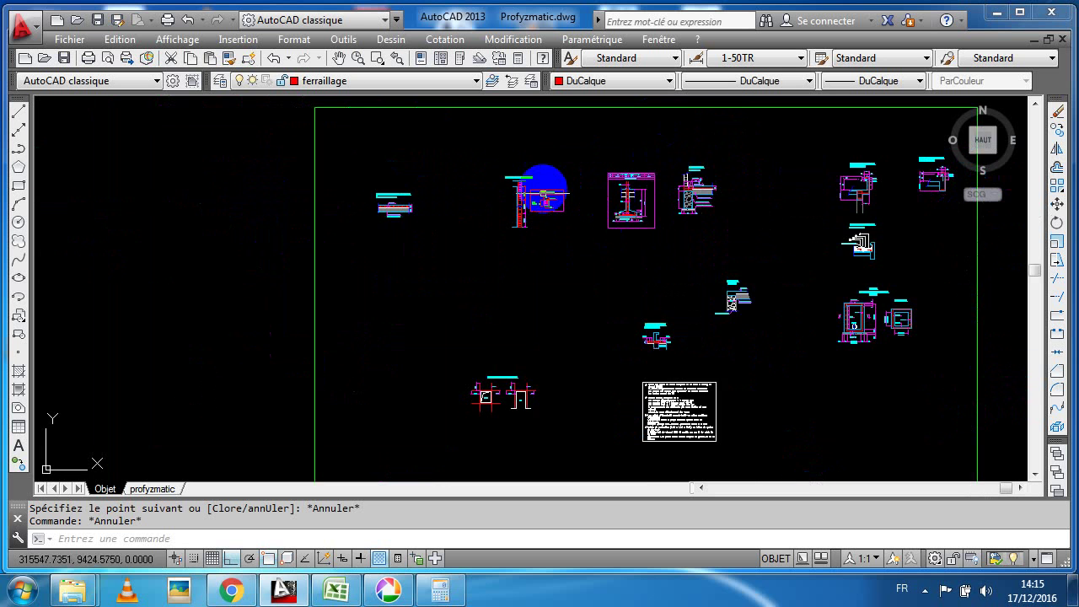
{"action": "scroll", "coordinate": [820, 207], "scroll_direction": "up", "scroll_amount": 2}
{"action": "middle_click_drag", "start_coordinate": [819, 206], "coordinate": [655, 219]}
{"action": "scroll", "coordinate": [609, 194], "scroll_direction": "up", "scroll_amount": 5}
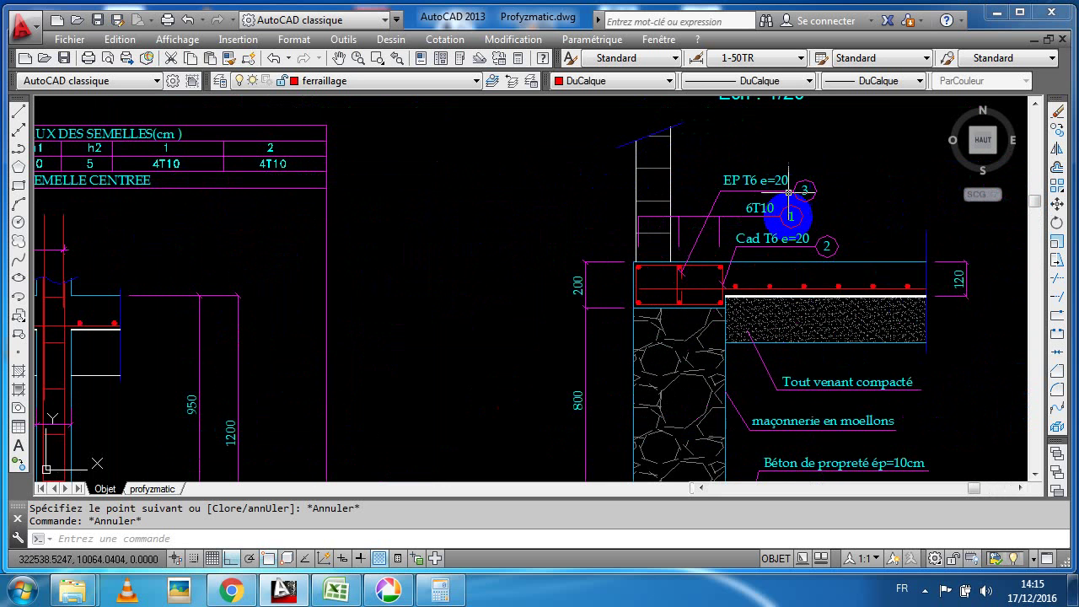
{"action": "scroll", "coordinate": [802, 241], "scroll_direction": "down", "scroll_amount": 5}
{"action": "scroll", "coordinate": [581, 278], "scroll_direction": "down", "scroll_amount": 6}
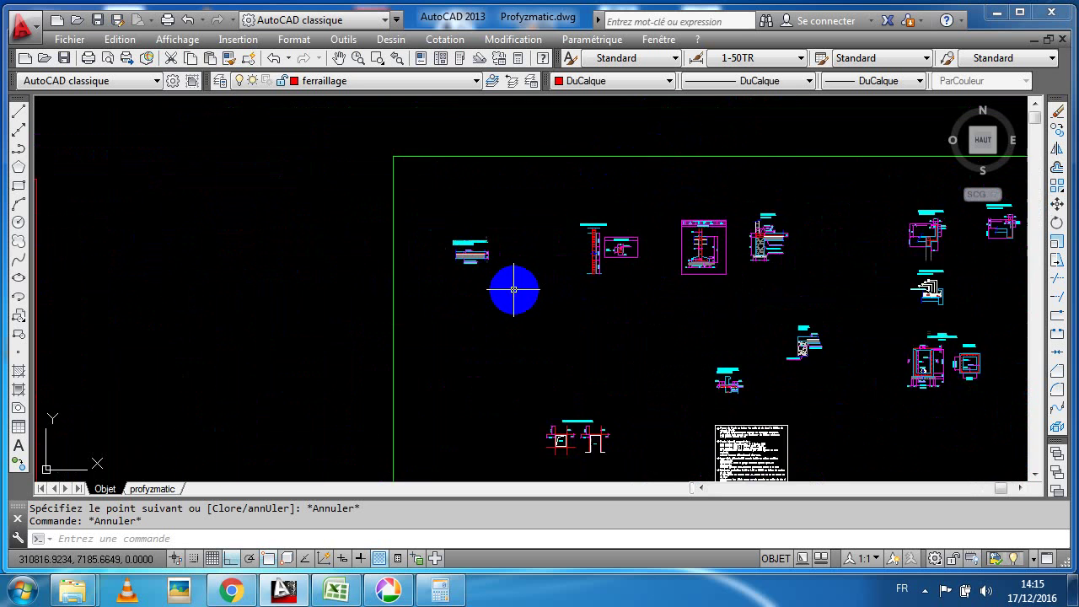
{"action": "middle_click_drag", "start_coordinate": [376, 328], "coordinate": [602, 278]}
{"action": "scroll", "coordinate": [422, 278], "scroll_direction": "up", "scroll_amount": 8}
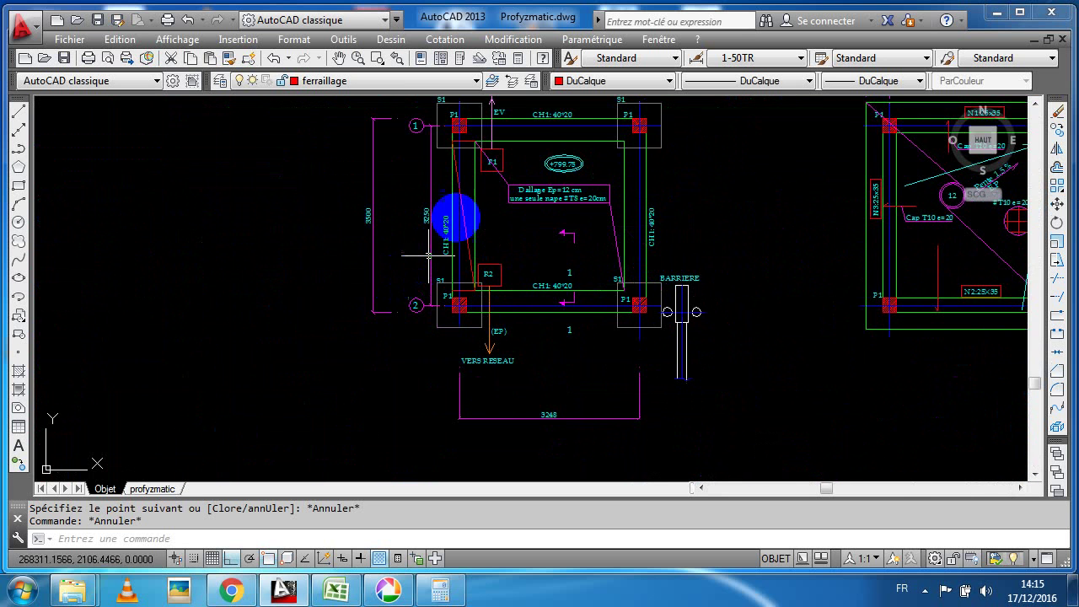
{"action": "mouse_move", "coordinate": [458, 210]}
{"action": "middle_mouse_down"}
{"action": "mouse_move", "coordinate": [461, 316]}
{"action": "mouse_move", "coordinate": [454, 305]}
{"action": "middle_mouse_up"}
{"action": "scroll", "coordinate": [454, 306], "scroll_direction": "up", "scroll_amount": 2}
Calculate the axis A chainage length between columns as 3,25 minus 0,25 in the calculator.
{"action": "left_click", "coordinate": [439, 590]}
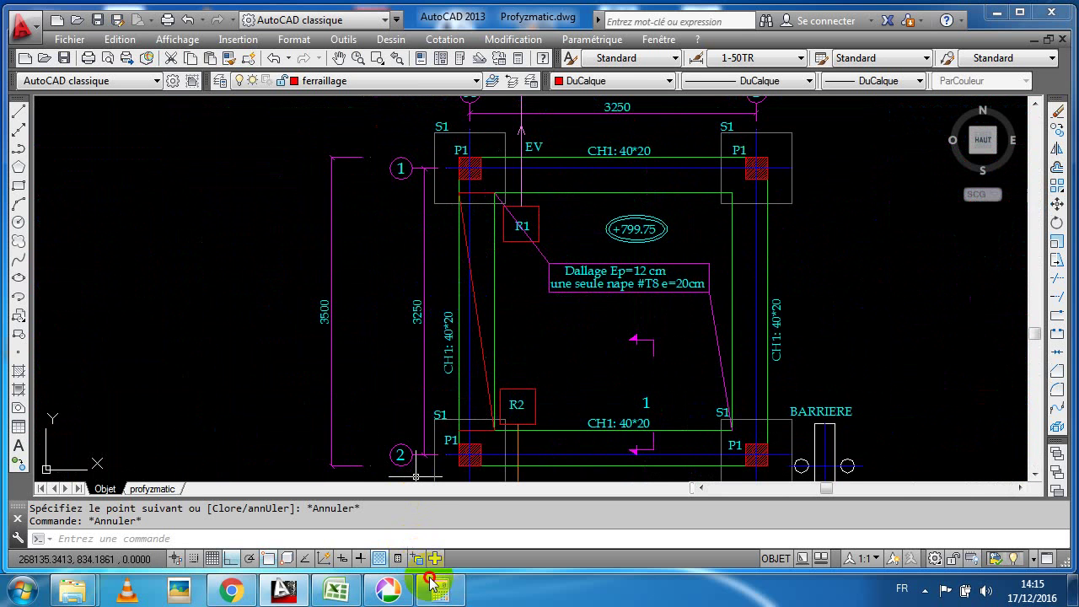
{"action": "left_click", "coordinate": [773, 319]}
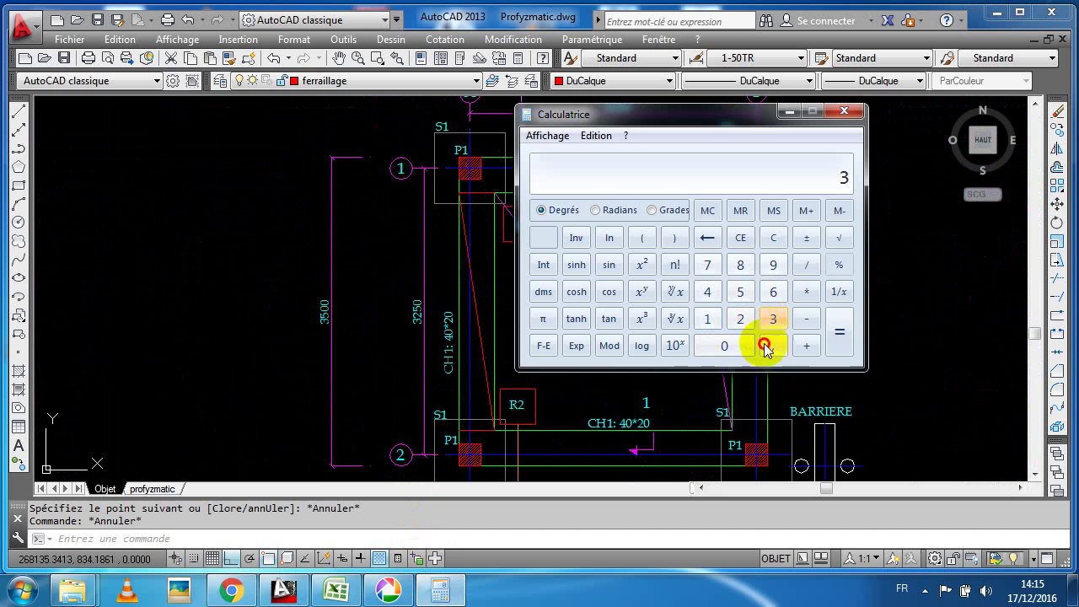
{"action": "left_click", "coordinate": [773, 346]}
{"action": "left_click", "coordinate": [740, 318]}
{"action": "left_click", "coordinate": [740, 291]}
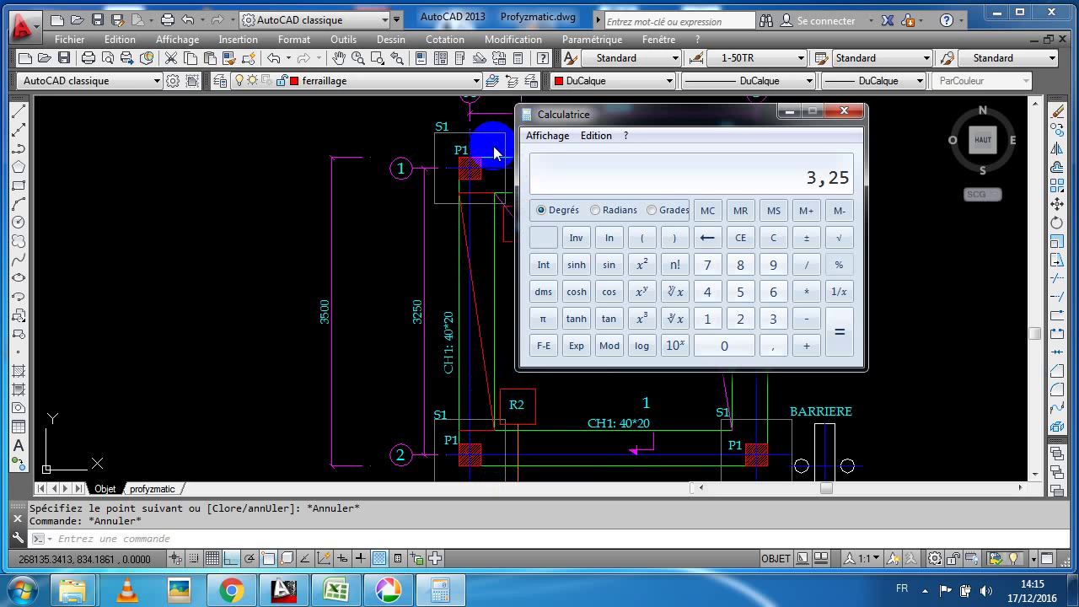
{"action": "left_click", "coordinate": [805, 319]}
{"action": "left_click", "coordinate": [774, 346]}
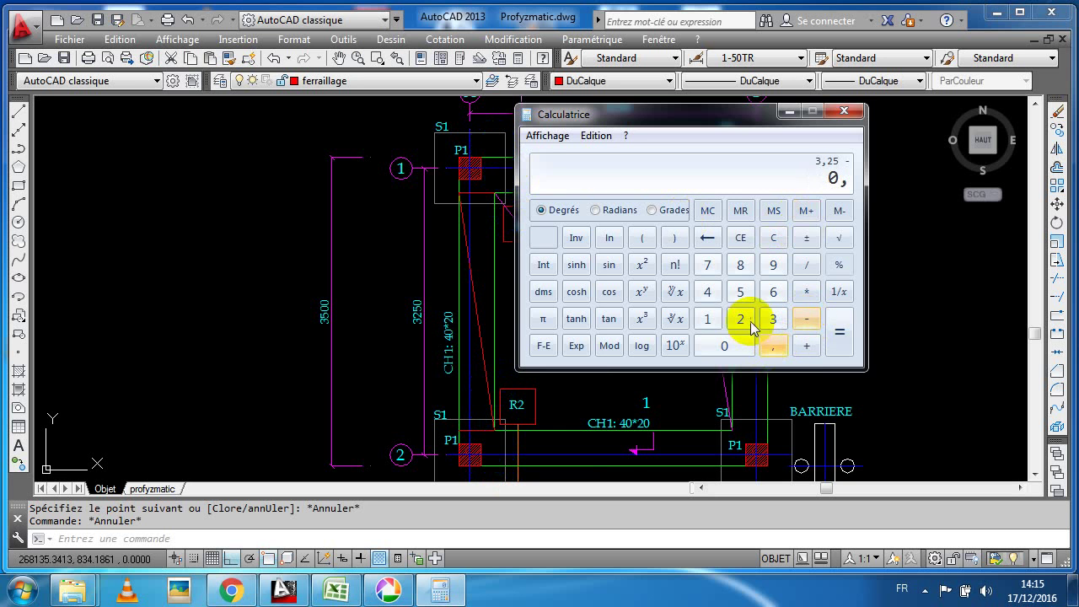
{"action": "left_click", "coordinate": [740, 319]}
{"action": "left_click", "coordinate": [740, 291]}
{"action": "left_click", "coordinate": [838, 331]}
Check the axis A chainage ends at the P1 columns, then divide the length of 3 by 0,2 in the calculator and close it.
{"action": "left_click", "coordinate": [475, 189]}
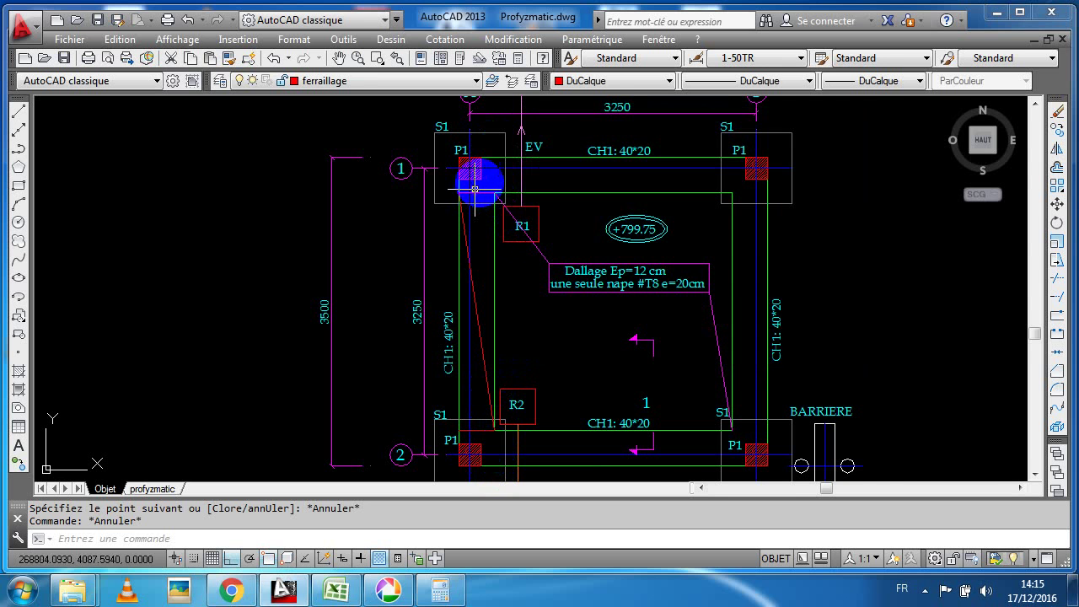
{"action": "scroll", "coordinate": [474, 189], "scroll_direction": "up", "scroll_amount": 4}
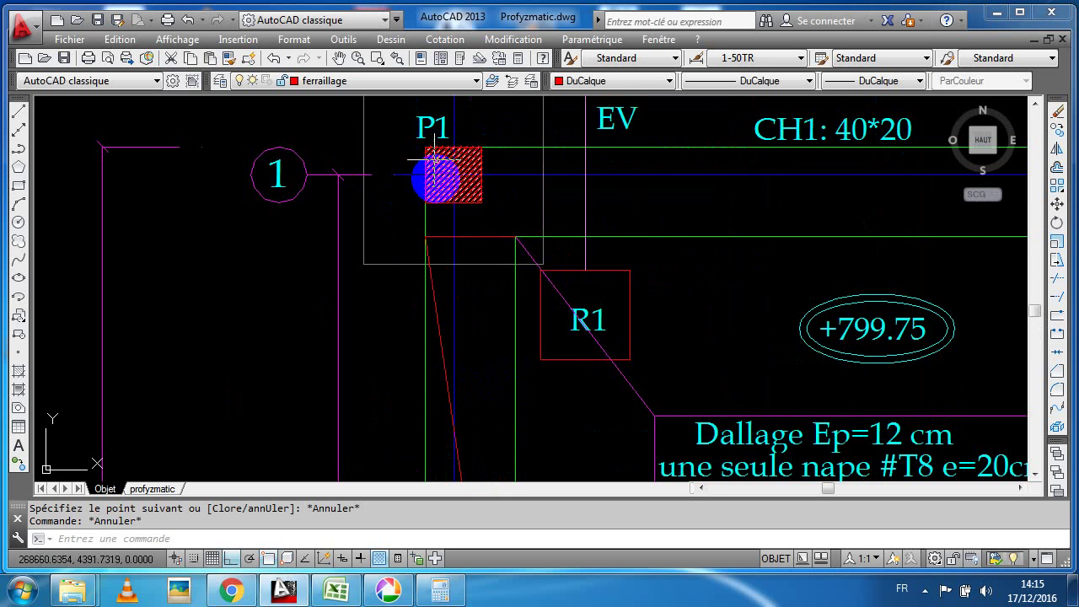
{"action": "left_click", "coordinate": [437, 197]}
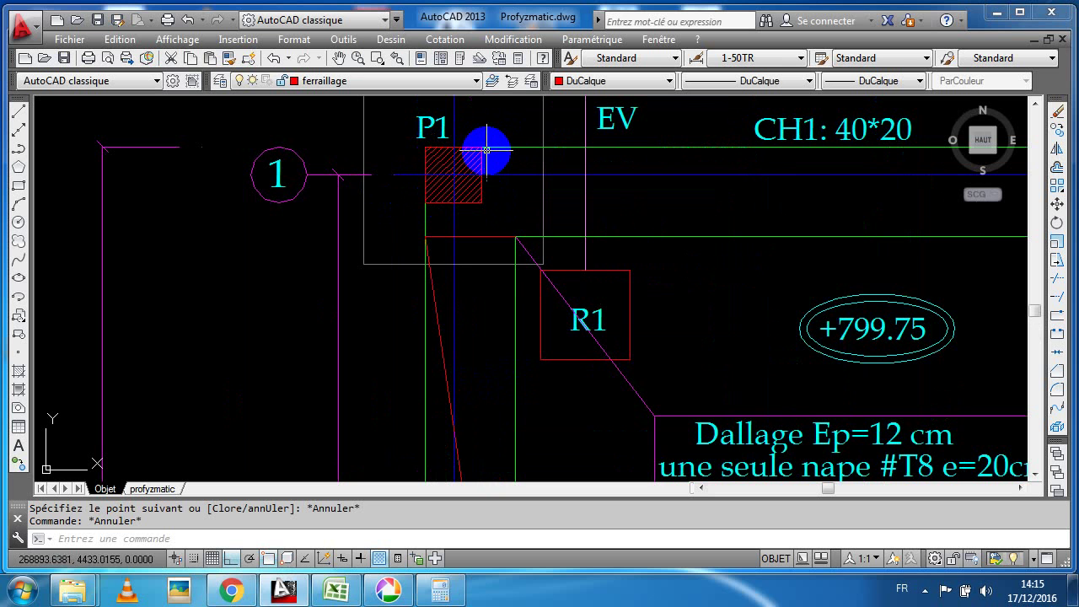
{"action": "scroll", "coordinate": [434, 124], "scroll_direction": "down", "scroll_amount": 5}
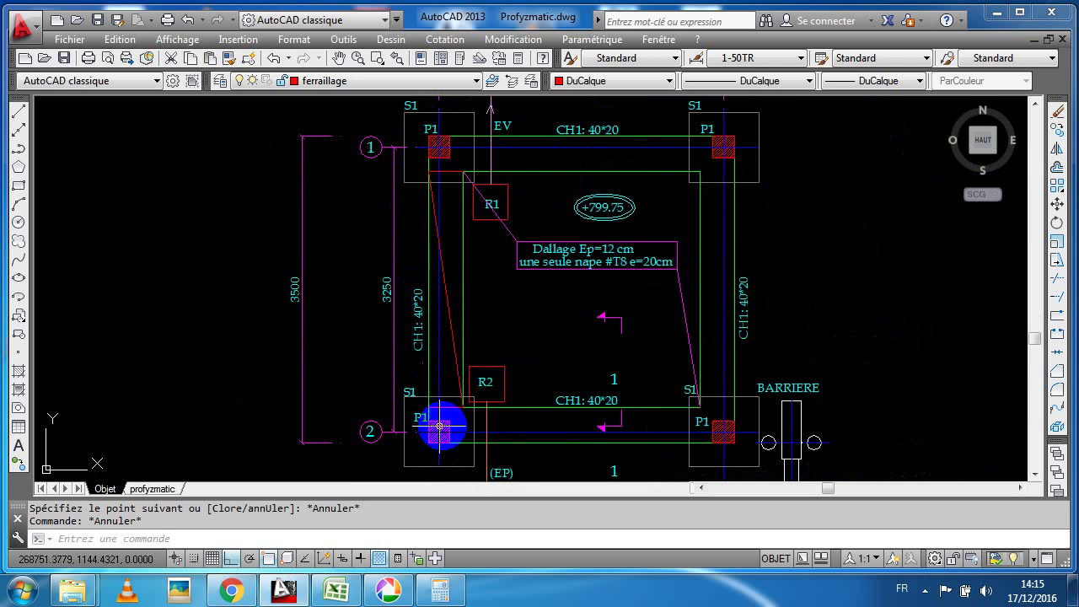
{"action": "scroll", "coordinate": [434, 418], "scroll_direction": "up", "scroll_amount": 5}
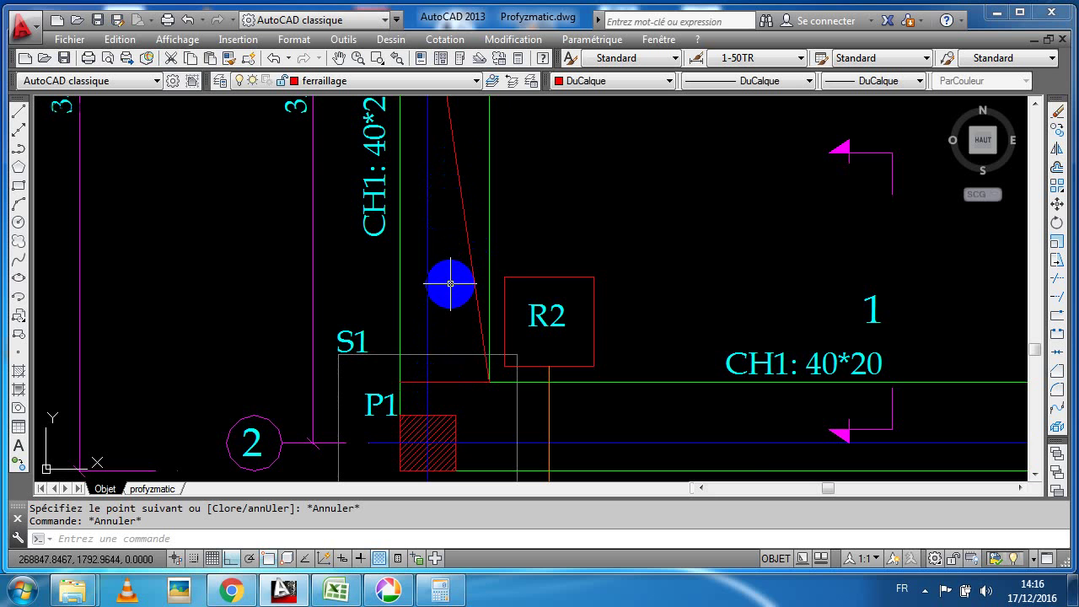
{"action": "left_click", "coordinate": [440, 590]}
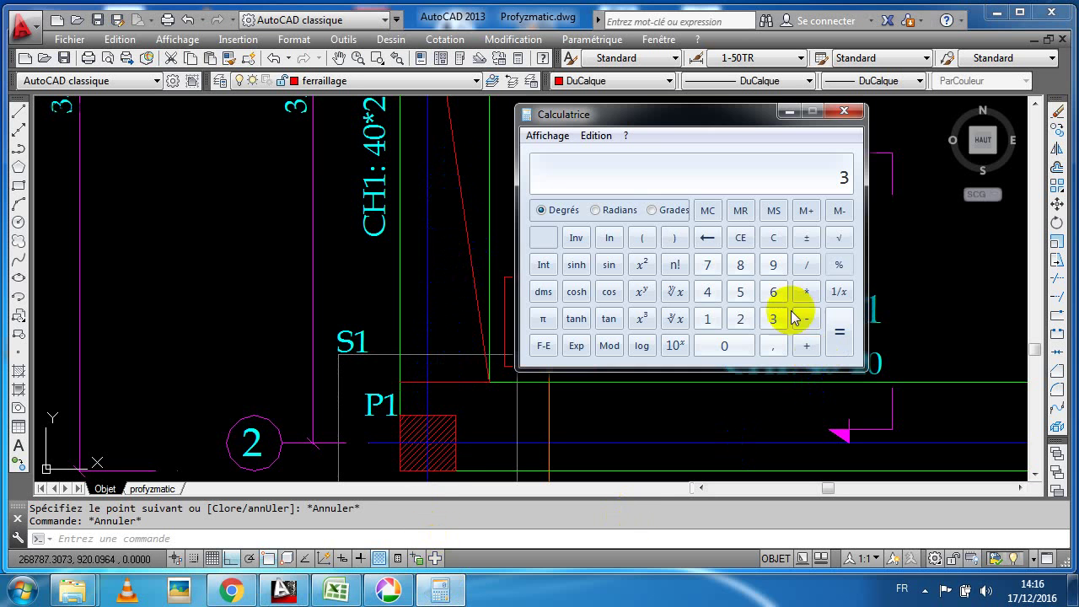
{"action": "left_click", "coordinate": [805, 268]}
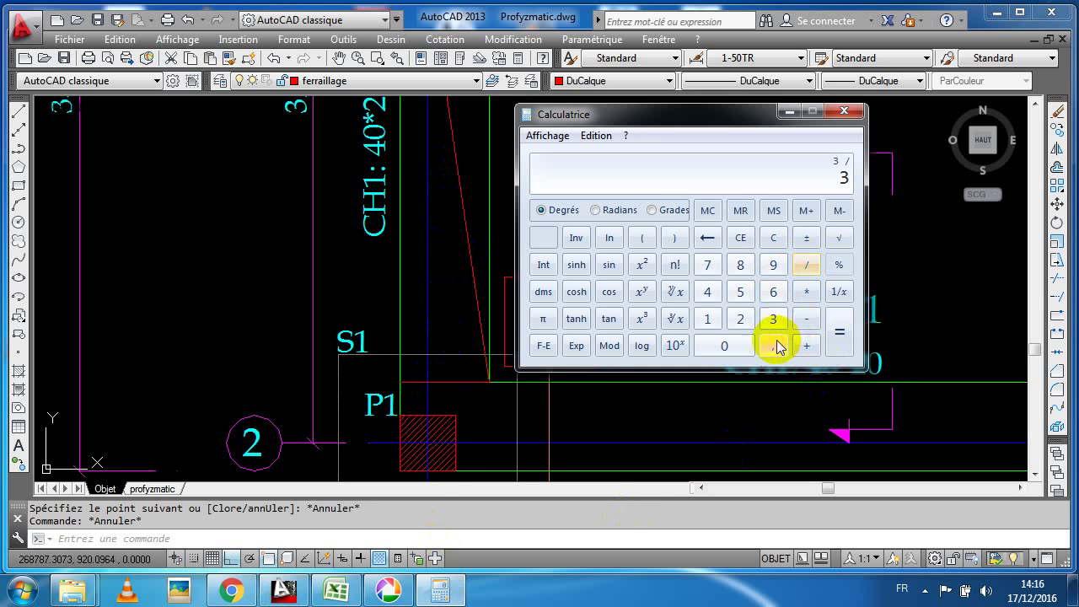
{"action": "left_click", "coordinate": [773, 345]}
{"action": "left_click", "coordinate": [741, 319]}
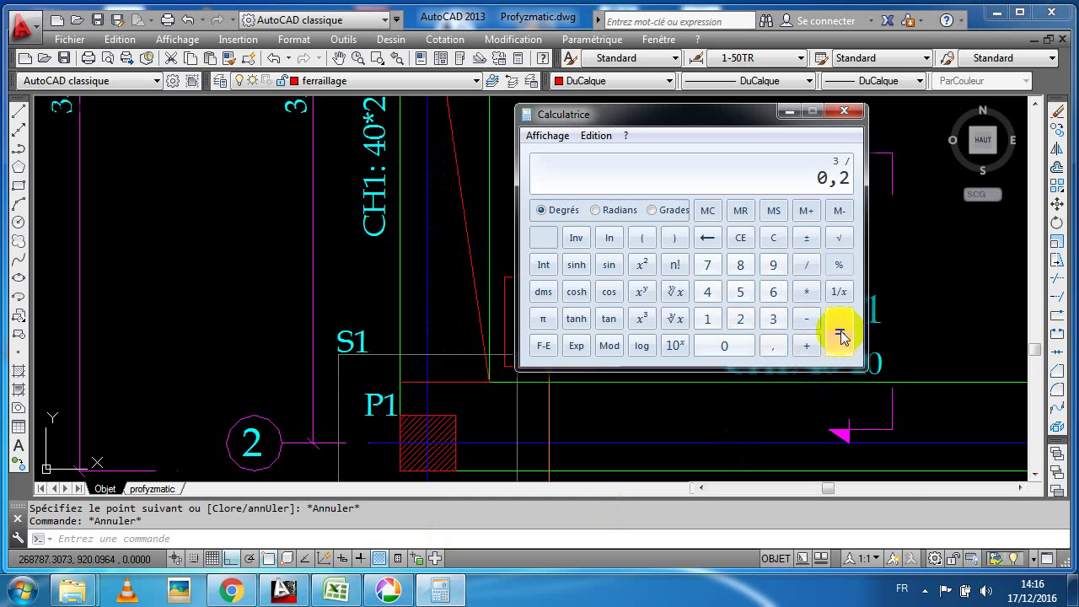
{"action": "left_click", "coordinate": [844, 111]}
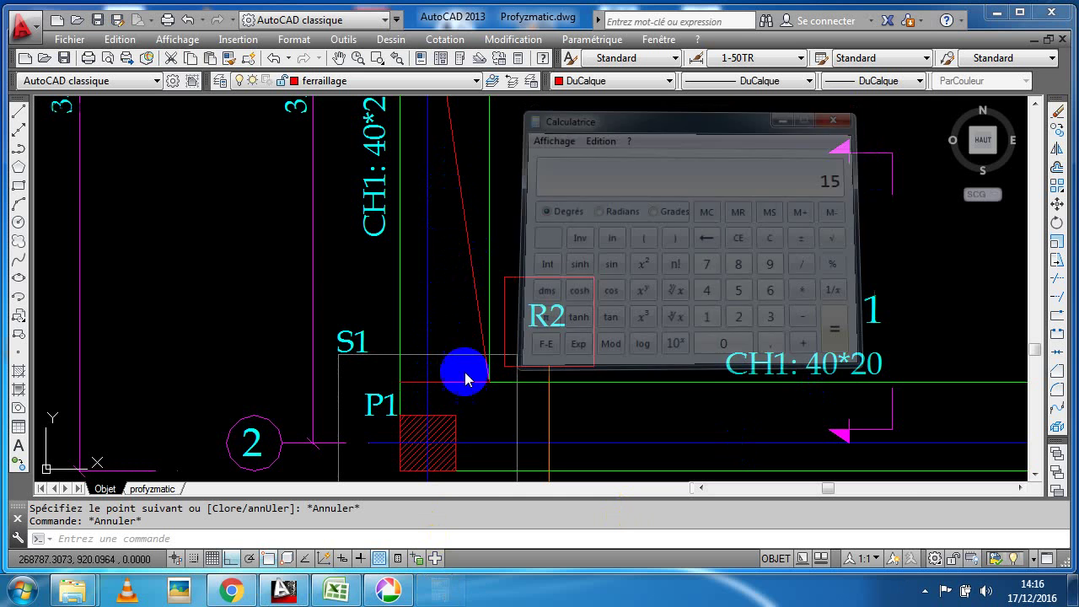
Switch to Excel and set the Cadre and Eping counts under Axe A et Axe B to 15 each.
{"action": "left_click", "coordinate": [338, 592]}
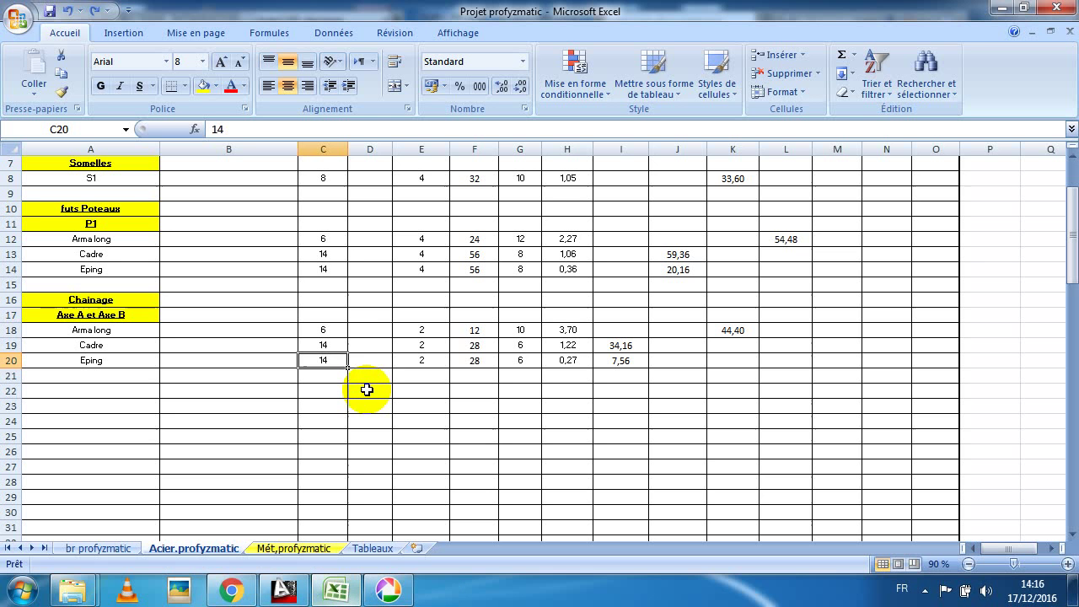
{"action": "double_click", "coordinate": [342, 345]}
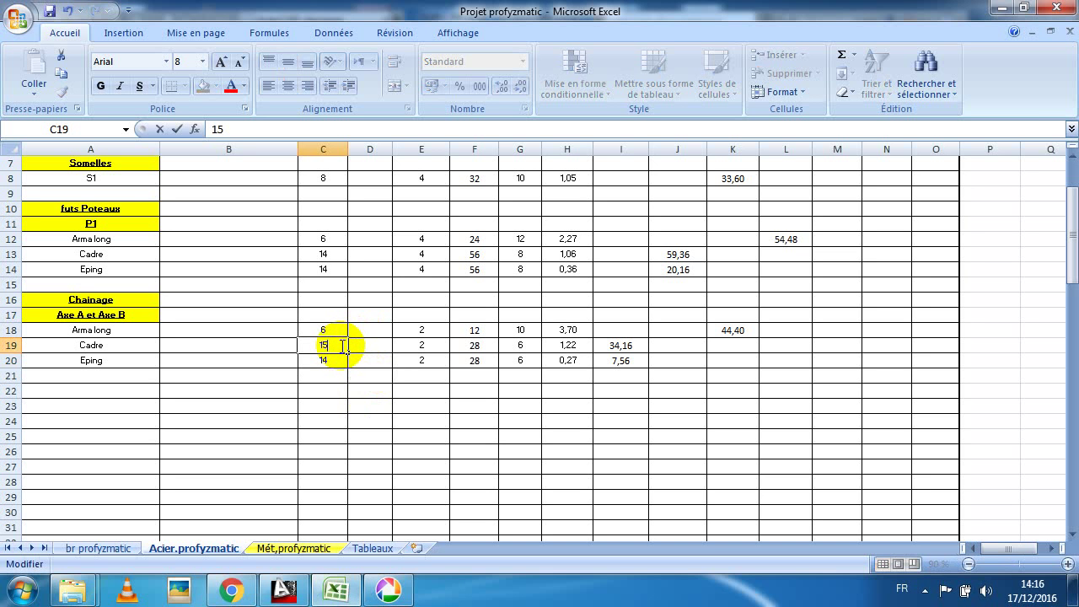
{"action": "double_click", "coordinate": [338, 360]}
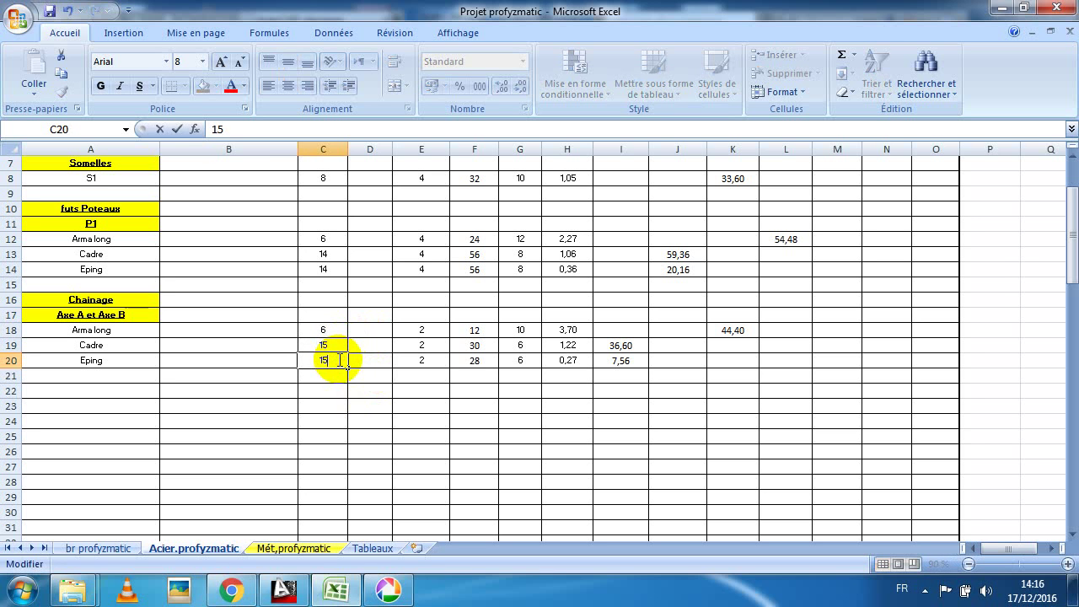
{"action": "key", "text": "Return"}
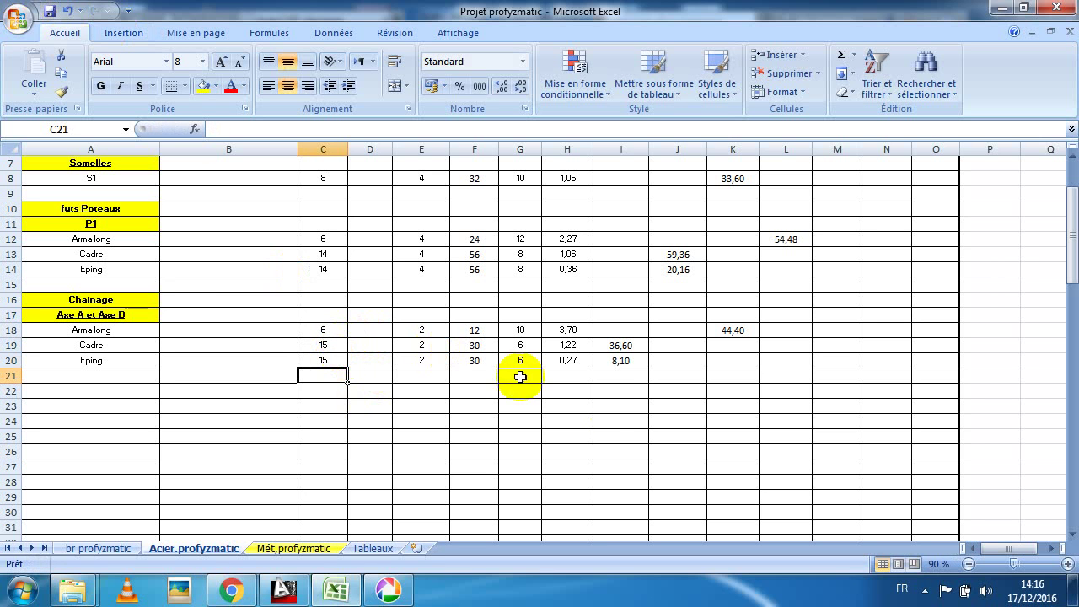
{"action": "left_click", "coordinate": [607, 403]}
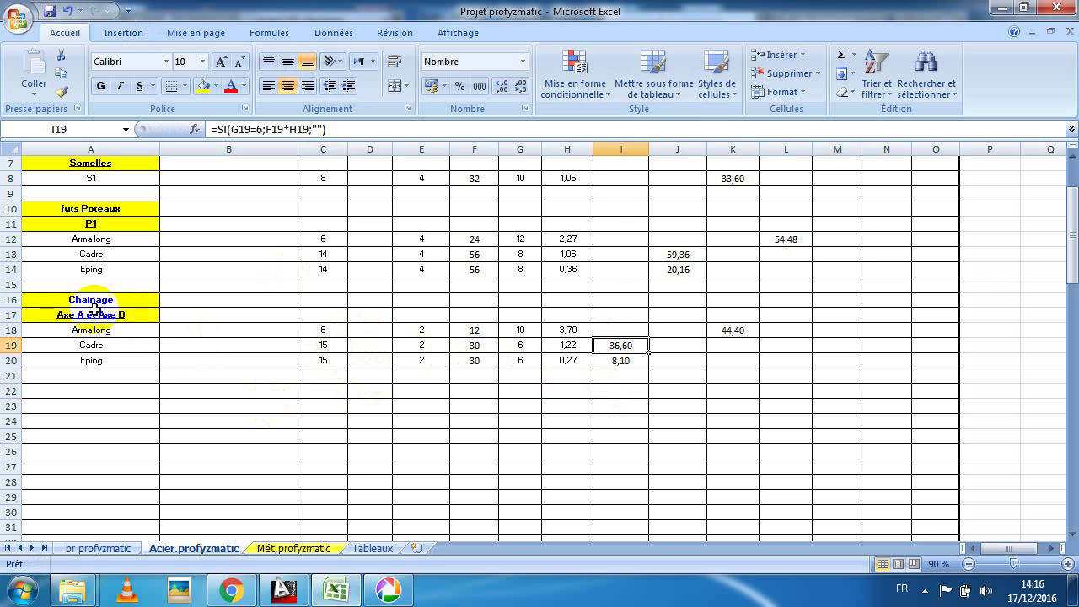
Copy the Axe A et Axe B block with its three reinforcement rows and paste it starting at row 22.
{"action": "left_click", "coordinate": [14, 317]}
{"action": "left_click_drag", "start_coordinate": [14, 318], "coordinate": [12, 421]}
{"action": "right_click", "coordinate": [17, 344]}
{"action": "left_click", "coordinate": [50, 371]}
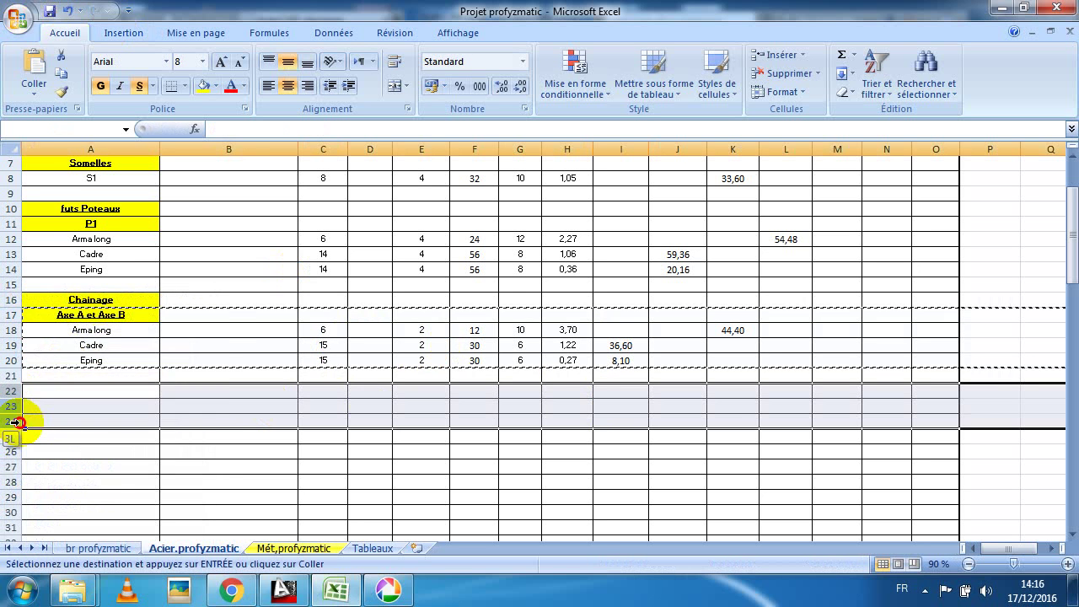
{"action": "right_click", "coordinate": [13, 422]}
{"action": "left_click", "coordinate": [55, 253]}
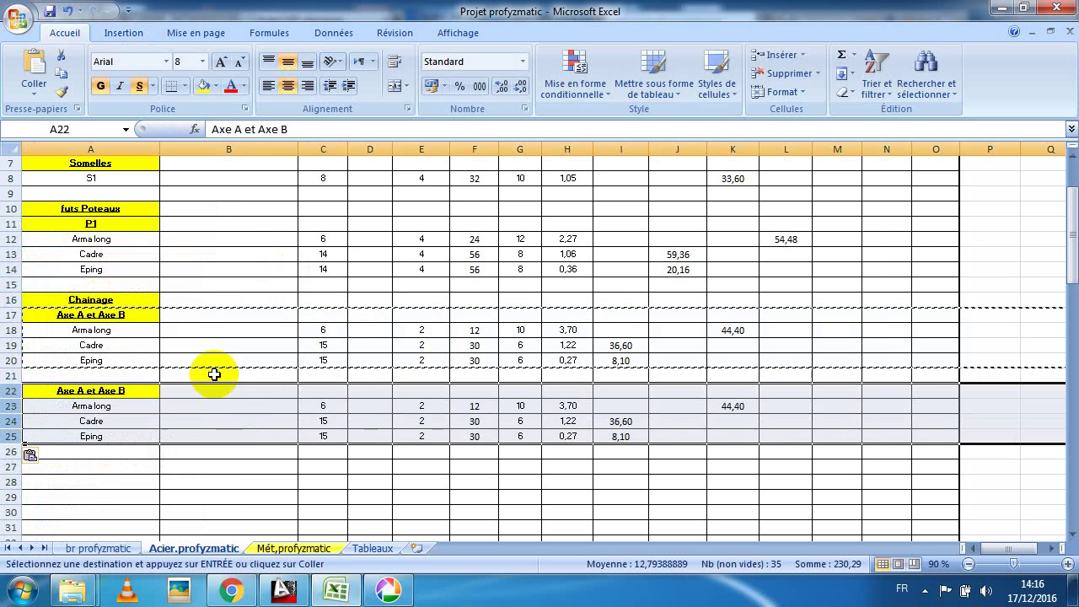
Review the diameters, Arma long, Cadre and Eping counts, and the bar length in the copied chainage block.
{"action": "left_click", "coordinate": [585, 404]}
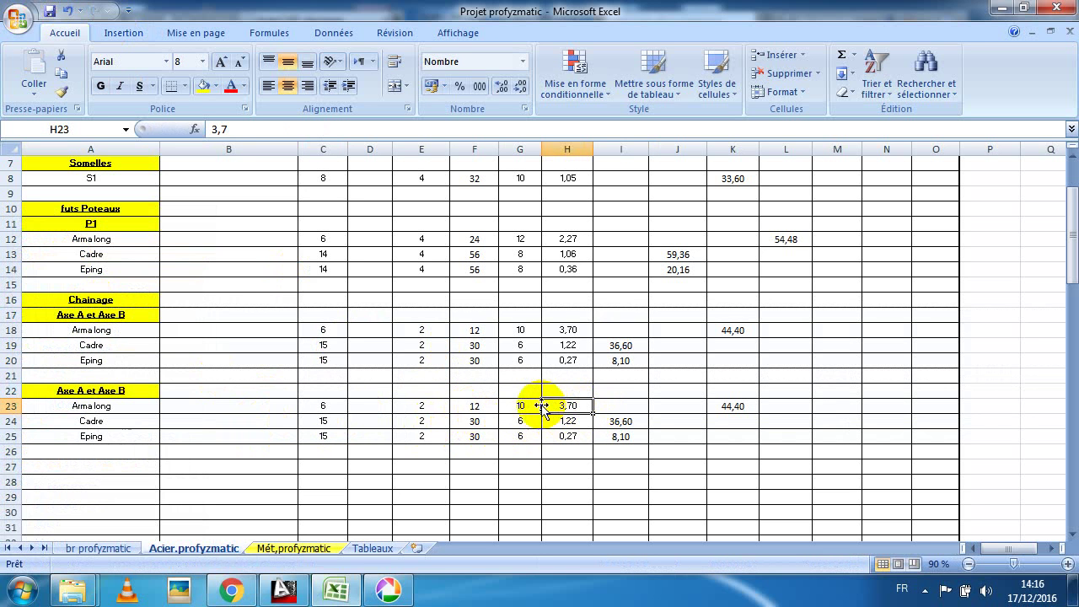
{"action": "left_click", "coordinate": [520, 421]}
{"action": "left_click", "coordinate": [518, 434]}
{"action": "left_click", "coordinate": [332, 408]}
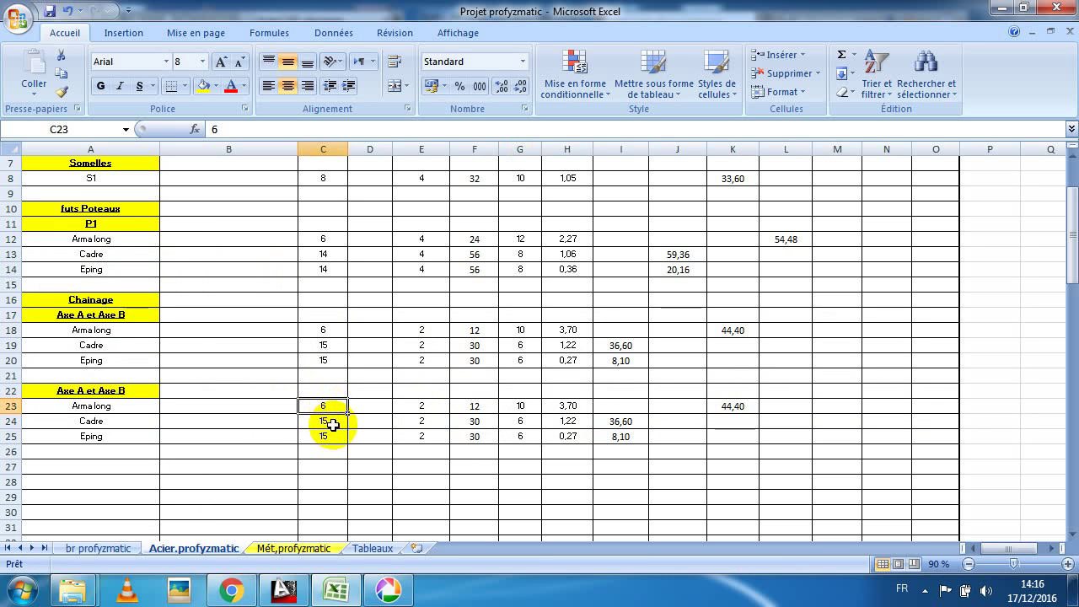
{"action": "left_click", "coordinate": [325, 421]}
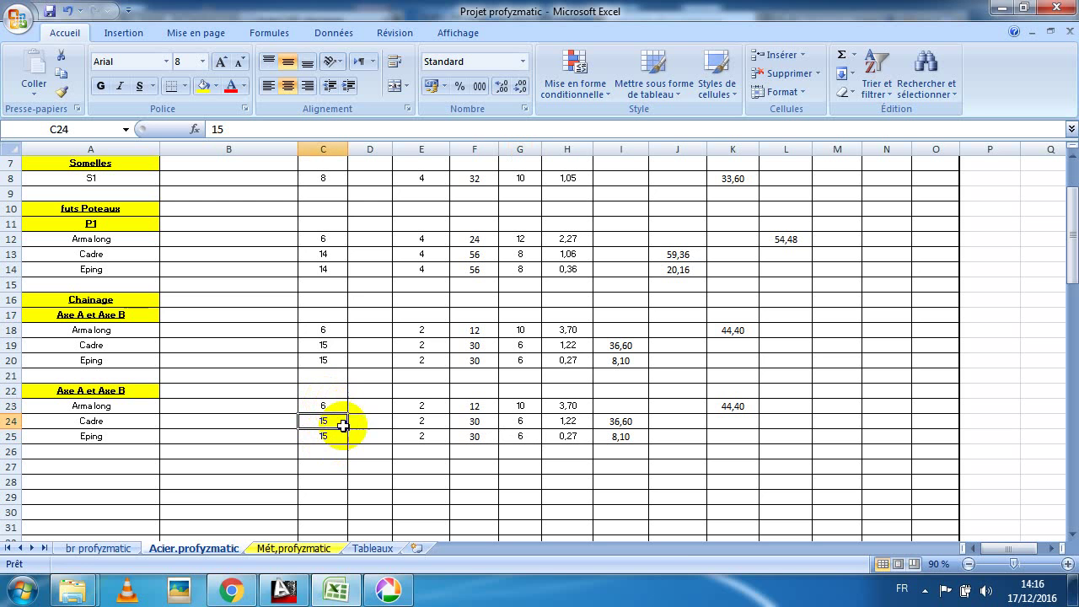
{"action": "left_click_drag", "start_coordinate": [335, 424], "coordinate": [330, 434]}
{"action": "left_click", "coordinate": [330, 405]}
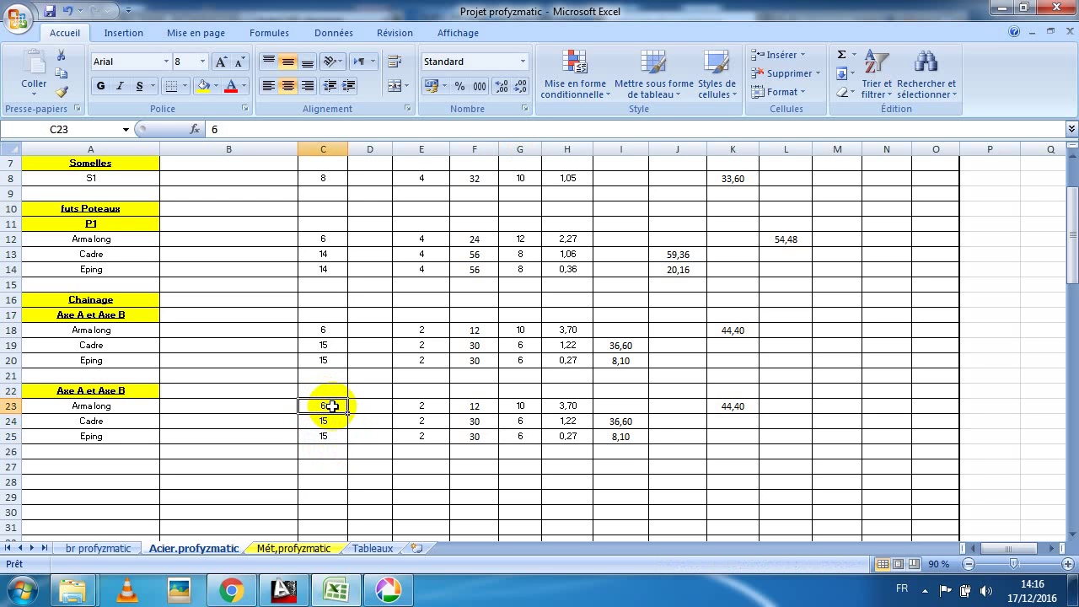
{"action": "left_click", "coordinate": [571, 405]}
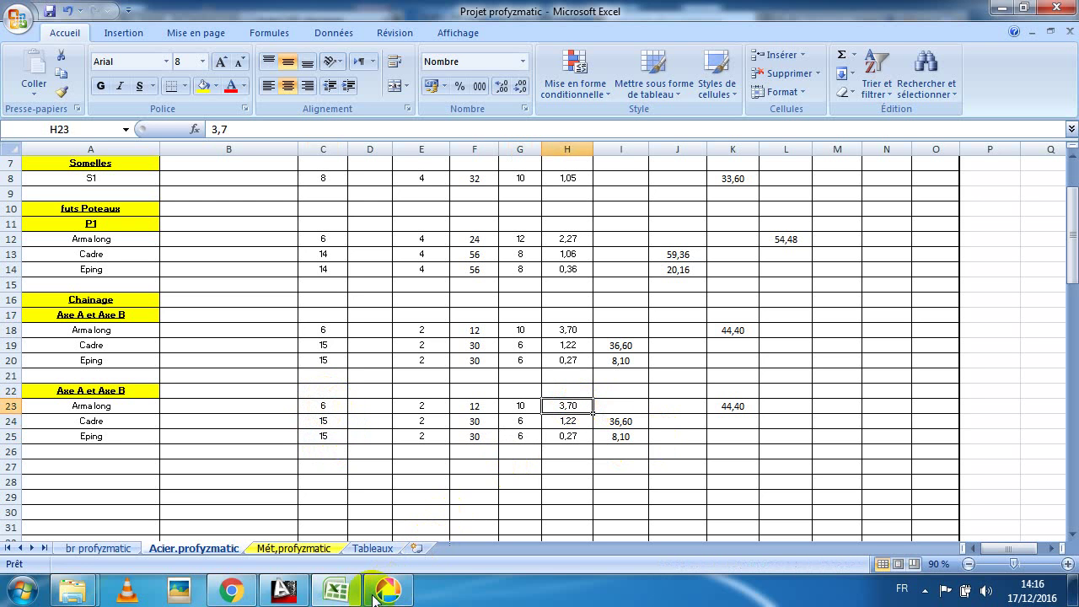
Switch to AutoCAD, open the calculator over the FONDATION plan and move it clear of the axis 1 chainage.
{"action": "left_click", "coordinate": [328, 587]}
{"action": "scroll", "coordinate": [458, 320], "scroll_direction": "down", "scroll_amount": 5}
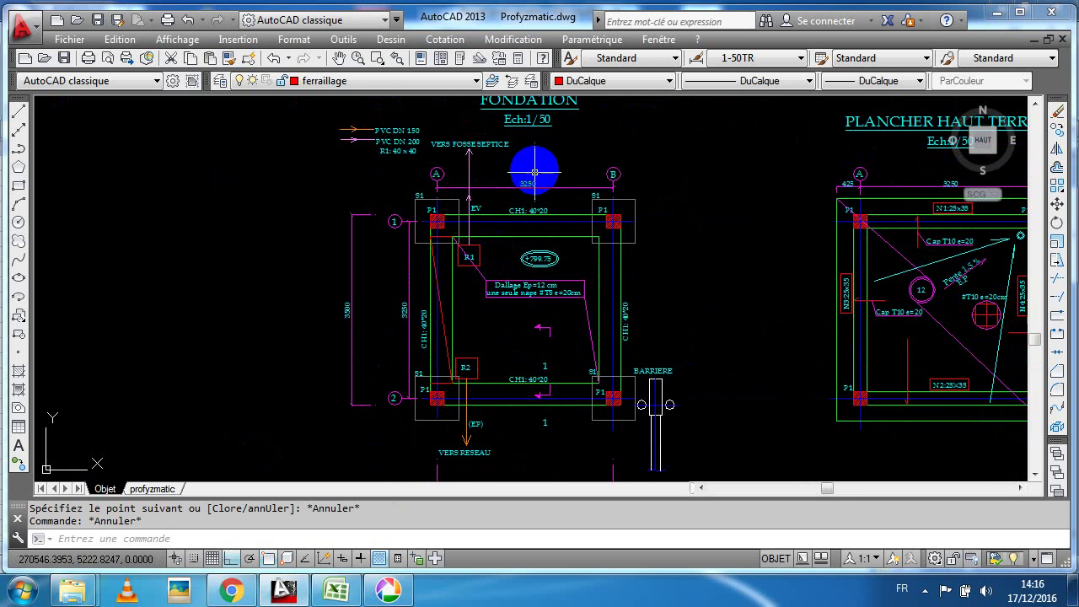
{"action": "scroll", "coordinate": [531, 173], "scroll_direction": "up", "scroll_amount": 2}
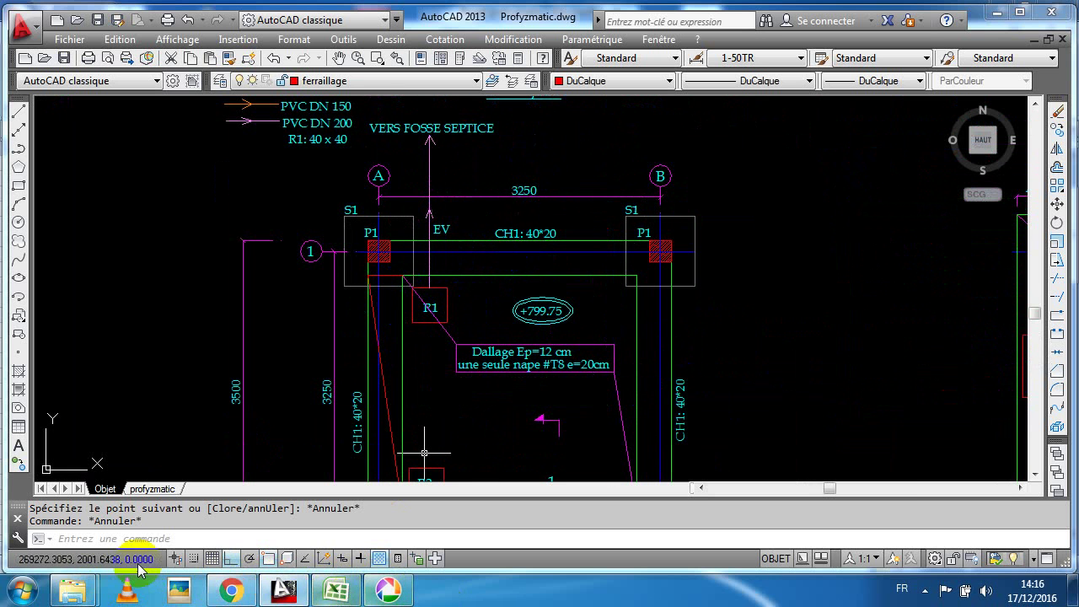
{"action": "left_click", "coordinate": [23, 590]}
{"action": "left_click", "coordinate": [232, 116]}
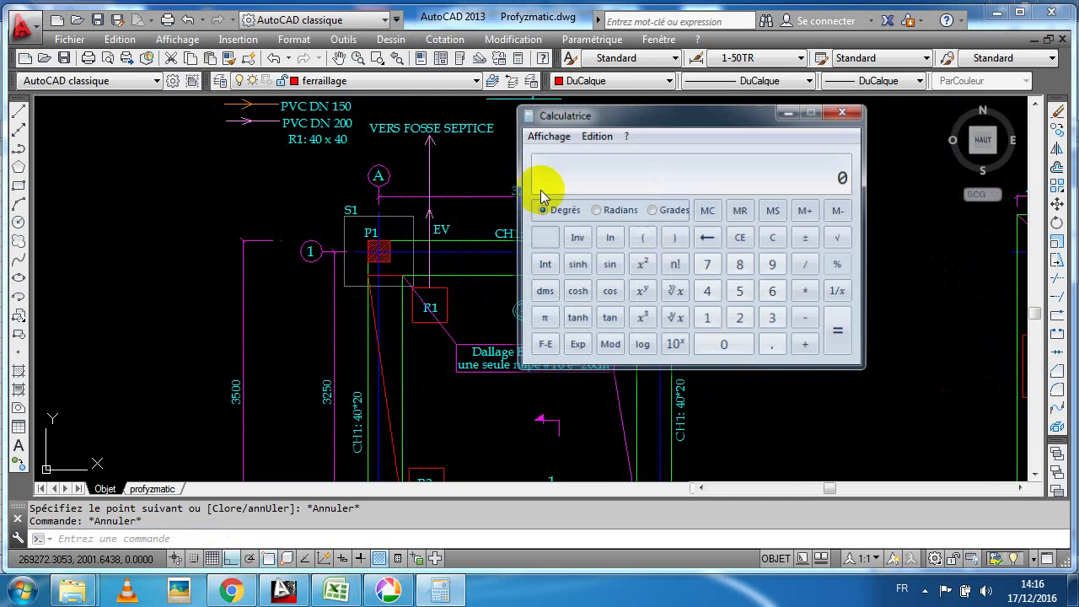
{"action": "left_click_drag", "start_coordinate": [585, 116], "coordinate": [737, 176]}
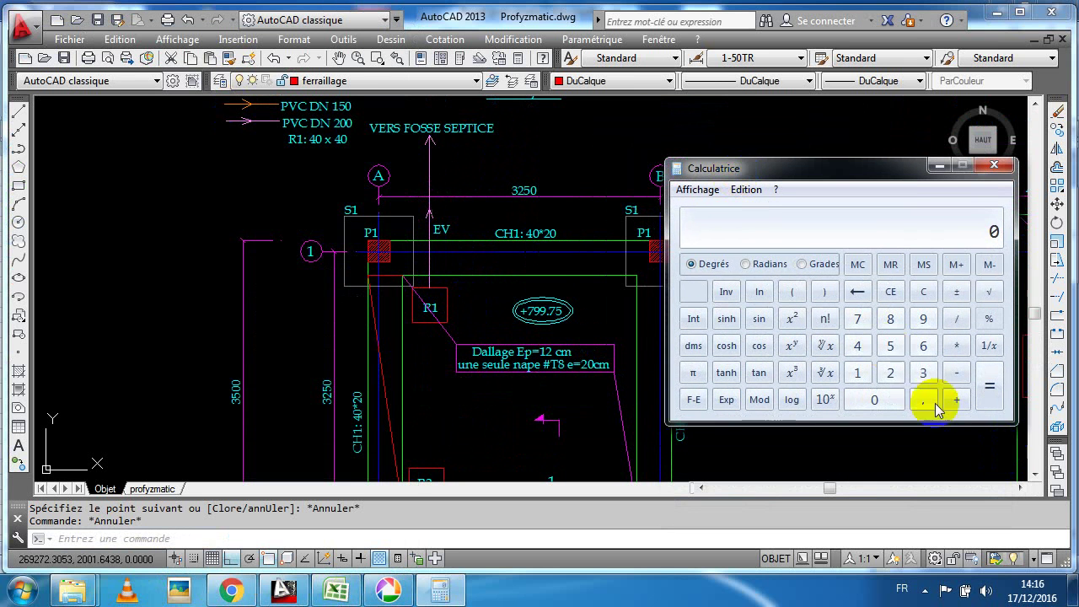
Calculate the axis 1 chainage length between the inner corners as 3,25 minus 0,8 in the calculator.
{"action": "left_click", "coordinate": [923, 374]}
{"action": "left_click", "coordinate": [923, 401]}
{"action": "left_click", "coordinate": [890, 374]}
{"action": "left_click", "coordinate": [891, 352]}
{"action": "left_click", "coordinate": [956, 372]}
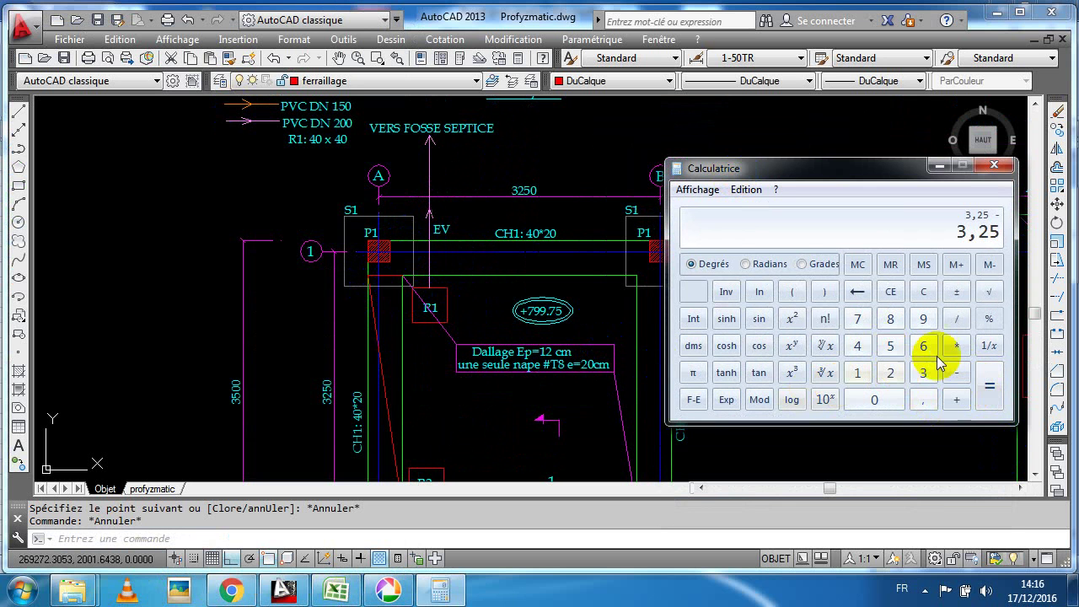
{"action": "left_click", "coordinate": [922, 399]}
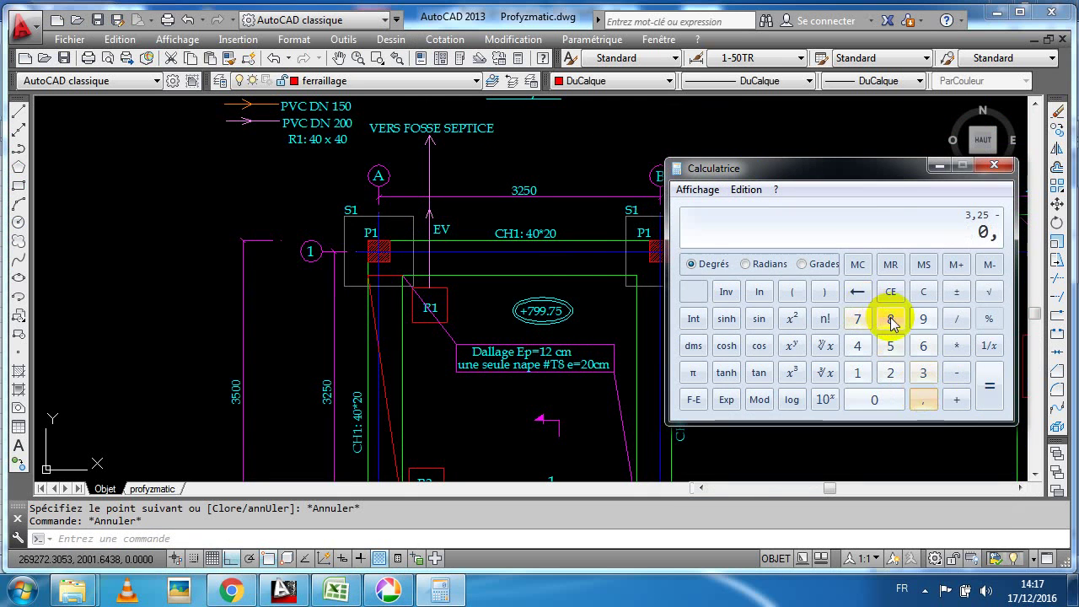
{"action": "left_click", "coordinate": [890, 320]}
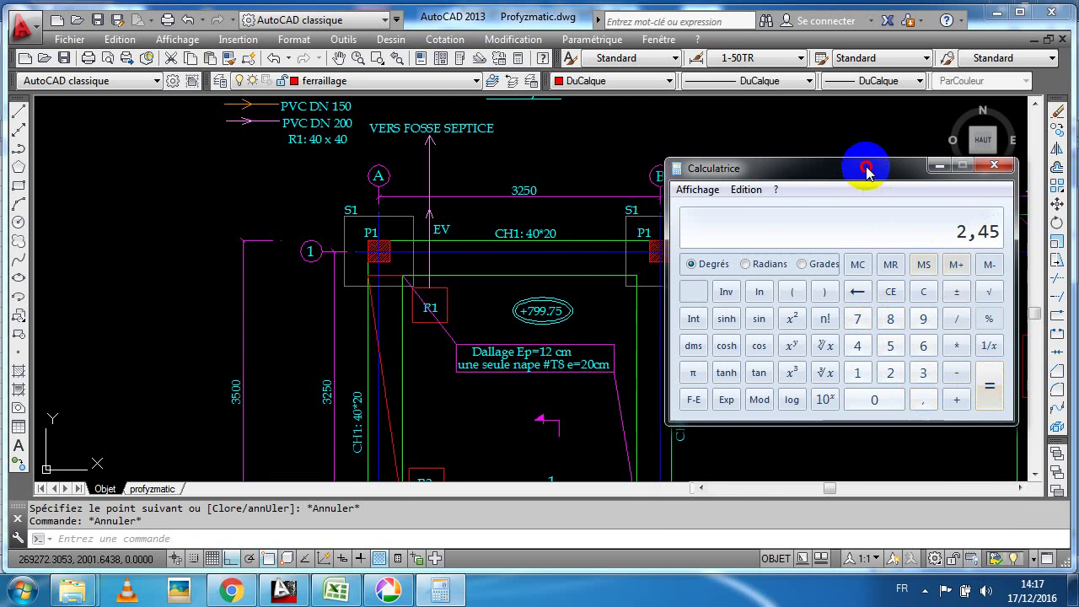
Draw a line across the axis 1 chainage near axis B, from the inner corner straight to the outer edge.
{"action": "left_click_drag", "start_coordinate": [865, 169], "coordinate": [286, 182]}
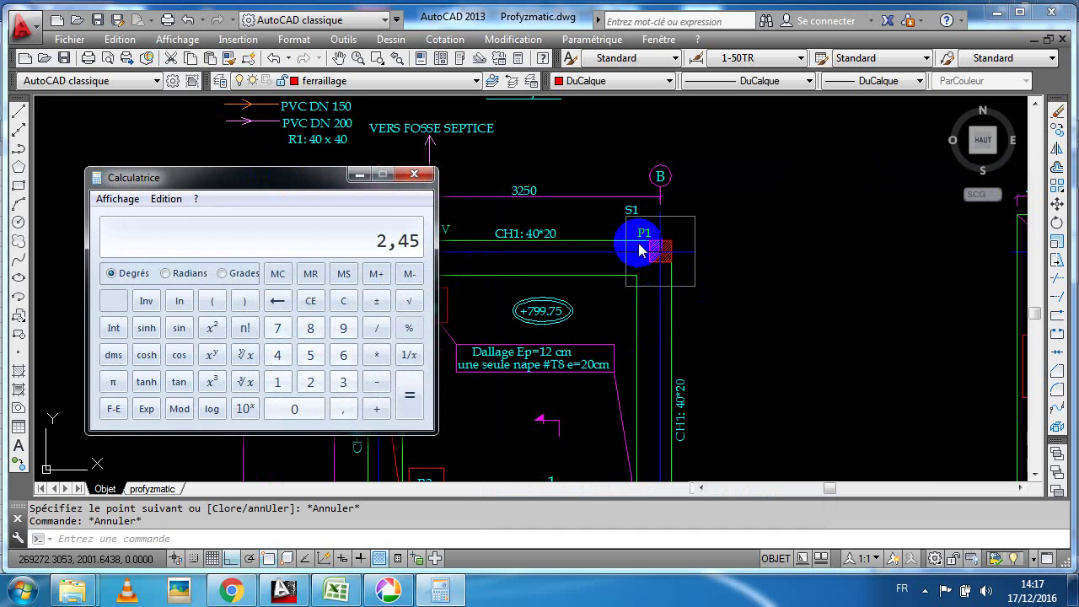
{"action": "left_click", "coordinate": [18, 120]}
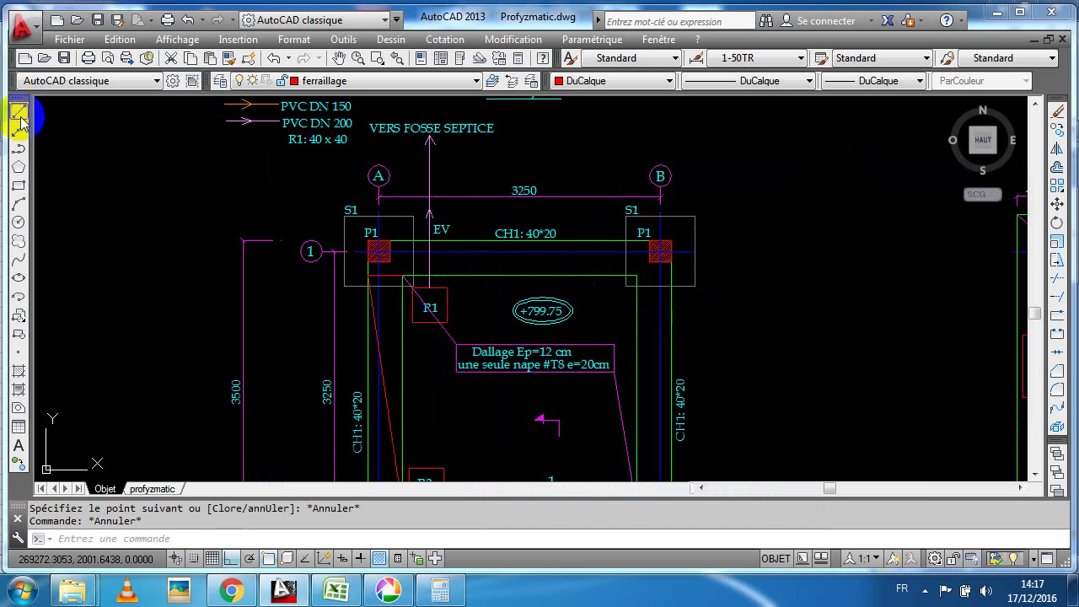
{"action": "left_click", "coordinate": [20, 120]}
{"action": "left_click", "coordinate": [638, 275]}
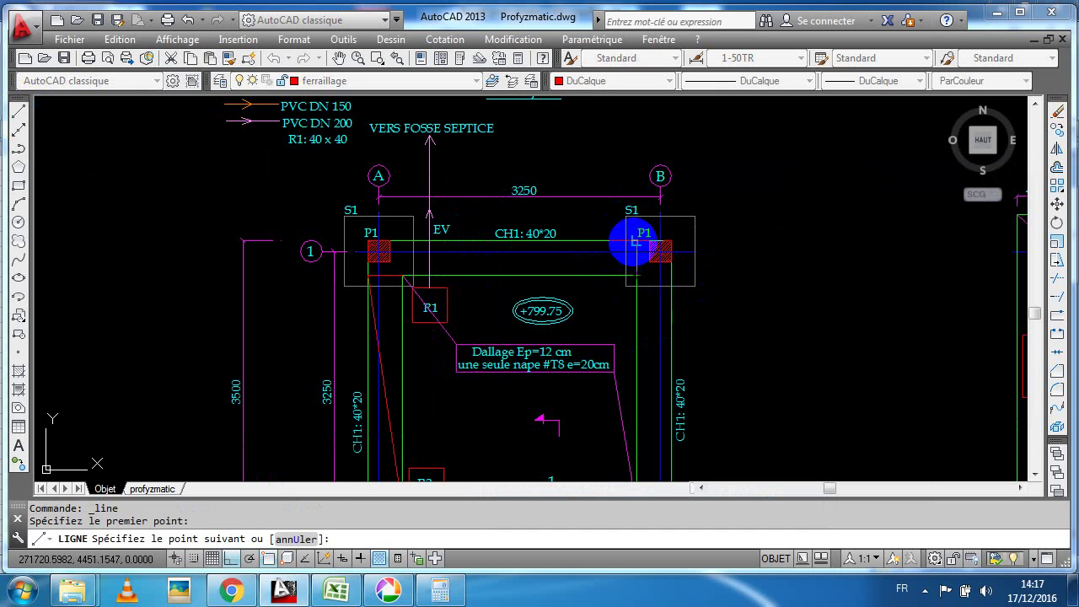
{"action": "key", "text": "Escape"}
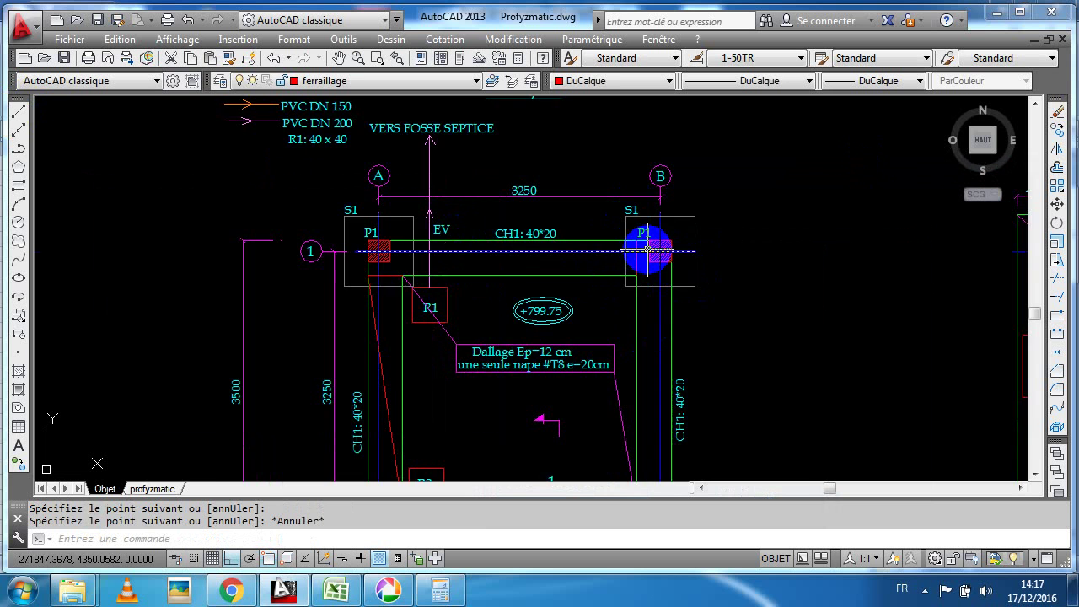
Draw a line across the axis 1 chainage near axis A, from the inner corner to the outer edge beside column P1.
{"action": "scroll", "coordinate": [649, 251], "scroll_direction": "up", "scroll_amount": 4}
{"action": "scroll", "coordinate": [626, 269], "scroll_direction": "down", "scroll_amount": 2}
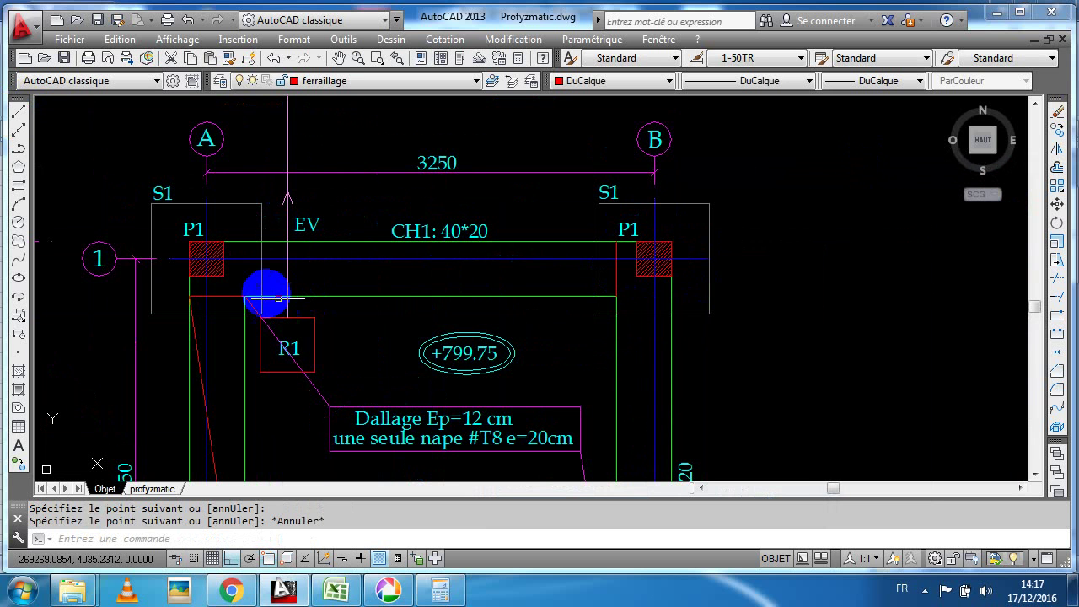
{"action": "key", "text": "Return"}
{"action": "left_click", "coordinate": [223, 267]}
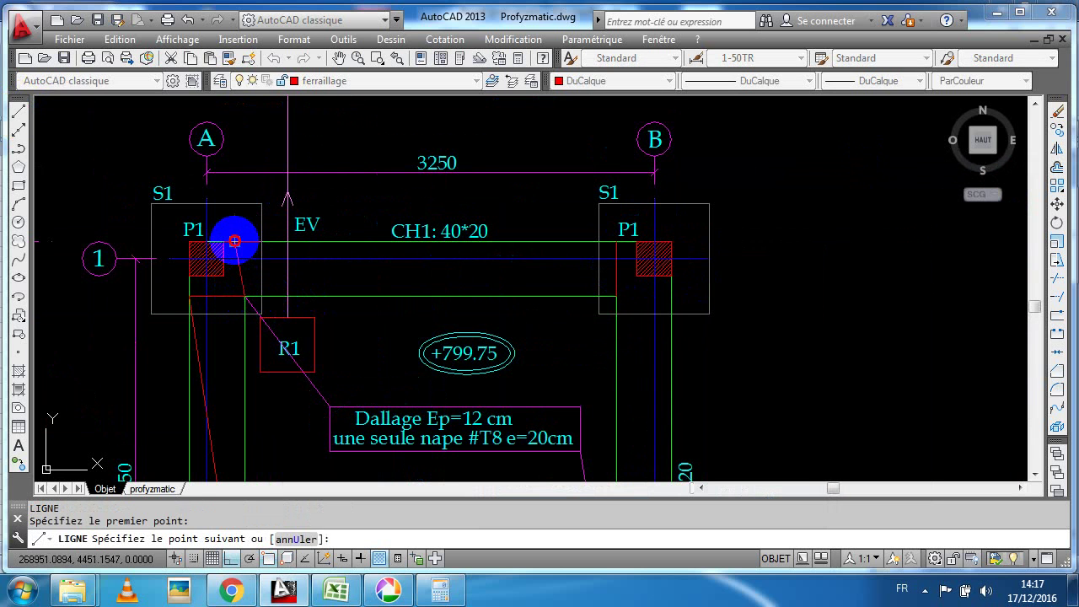
{"action": "left_click", "coordinate": [234, 241]}
{"action": "key", "text": "Return"}
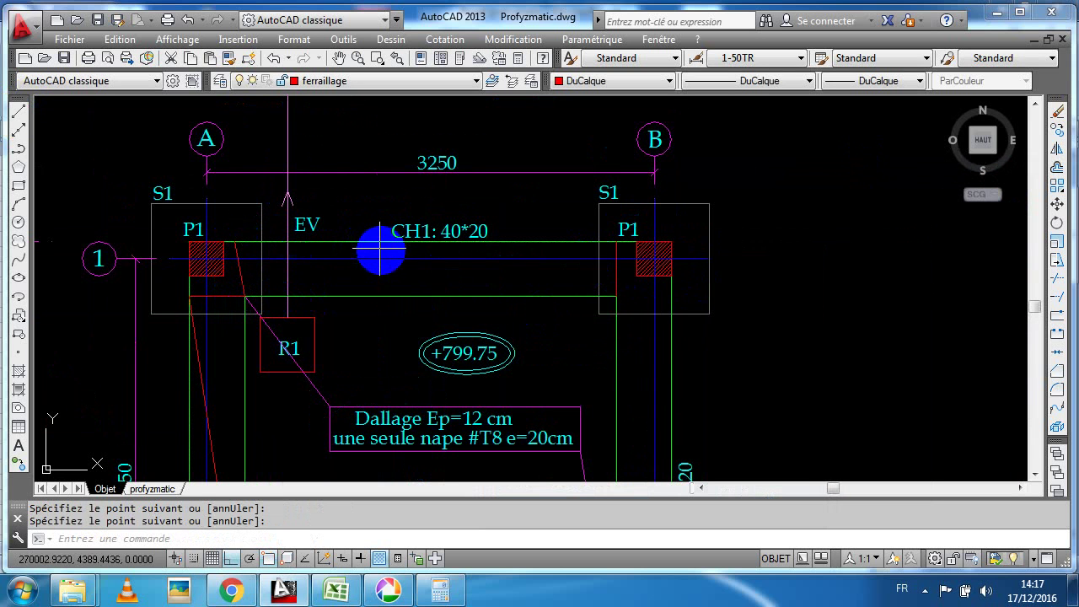
Switch to Excel and change the length in the Chainage formula on the Tableaux sheet to 2,45.
{"action": "scroll", "coordinate": [380, 250], "scroll_direction": "down", "scroll_amount": 3}
{"action": "left_click", "coordinate": [335, 590]}
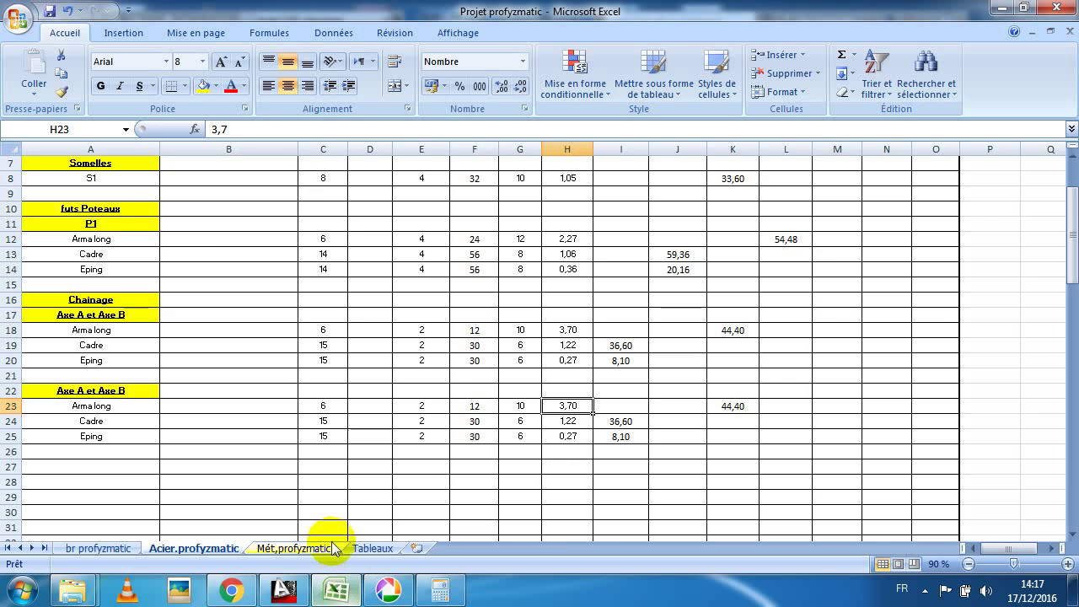
{"action": "left_click", "coordinate": [371, 548]}
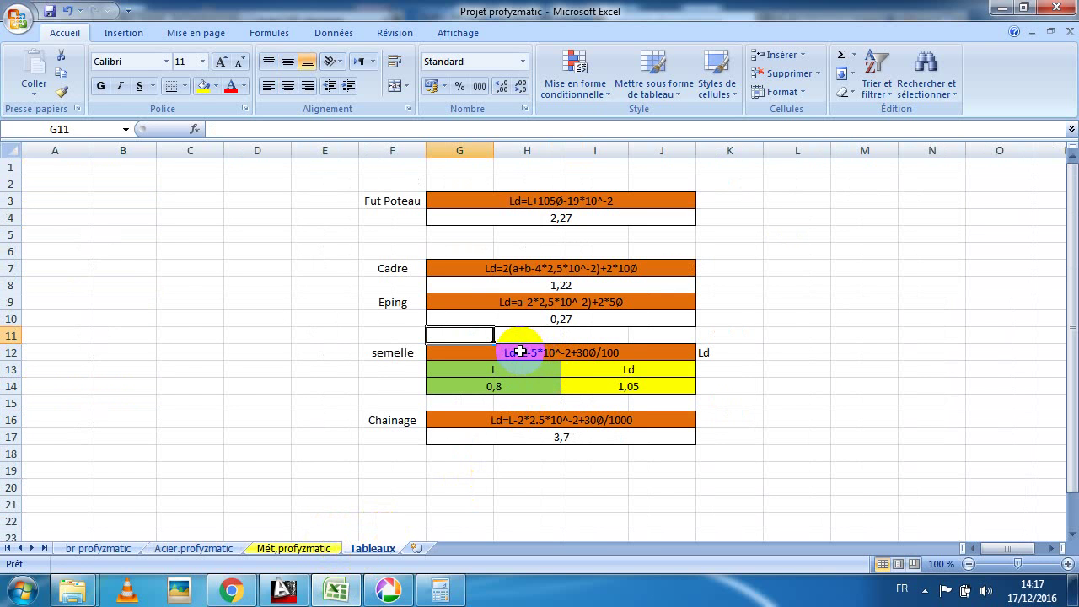
{"action": "left_click", "coordinate": [532, 437]}
{"action": "double_click", "coordinate": [543, 437]}
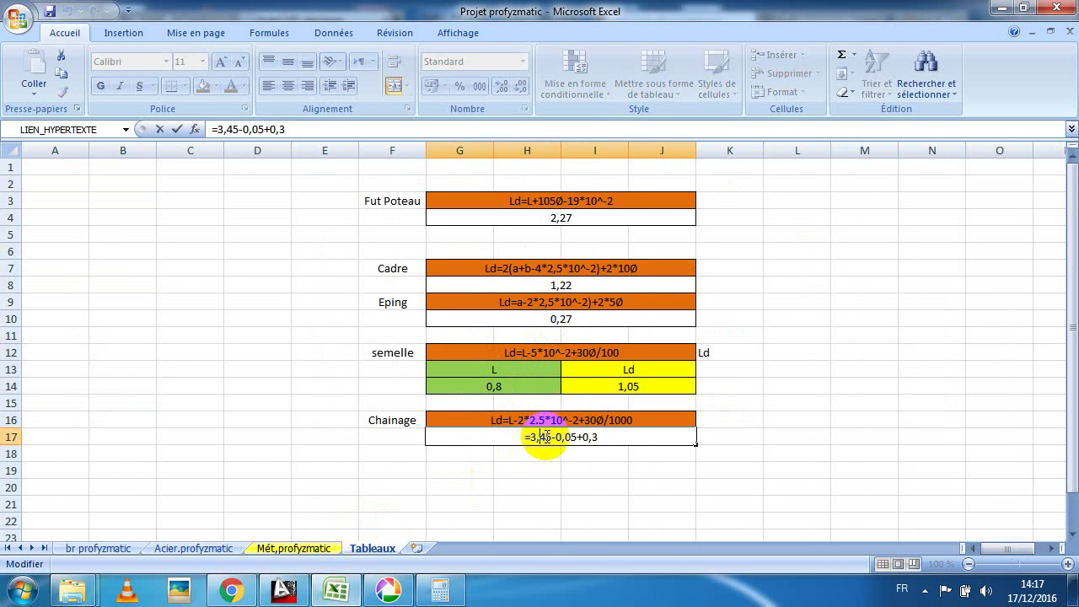
{"action": "left_click", "coordinate": [455, 588]}
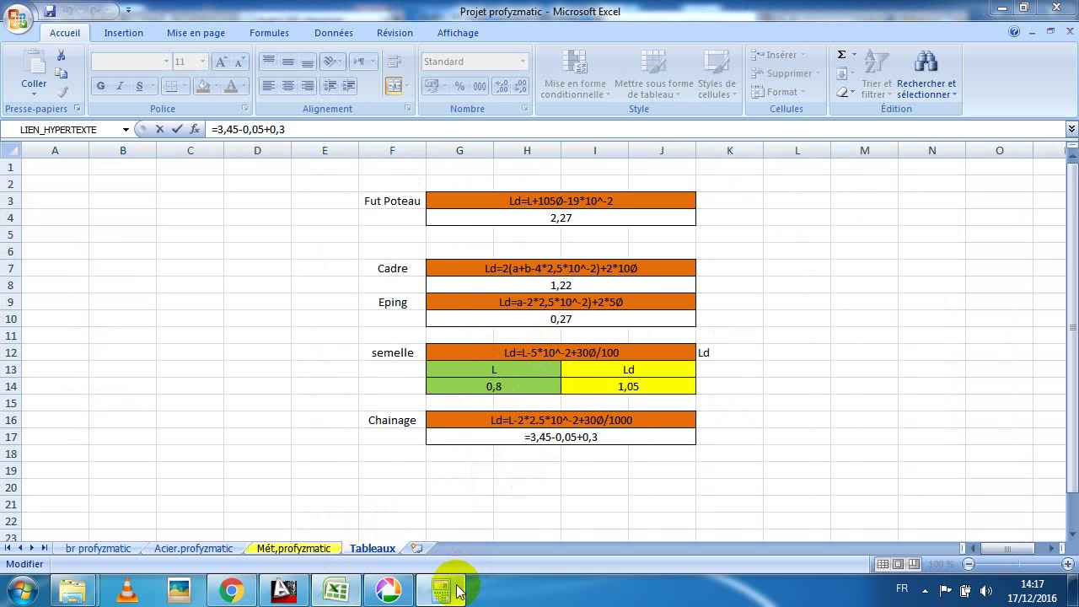
{"action": "left_click", "coordinate": [455, 589]}
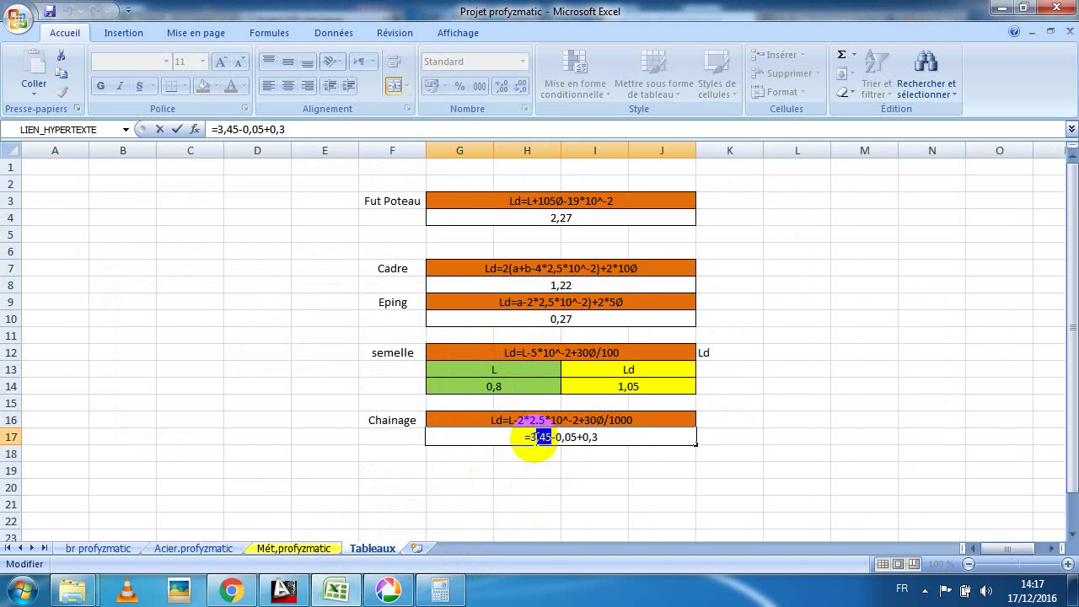
{"action": "type", "text": "2"}
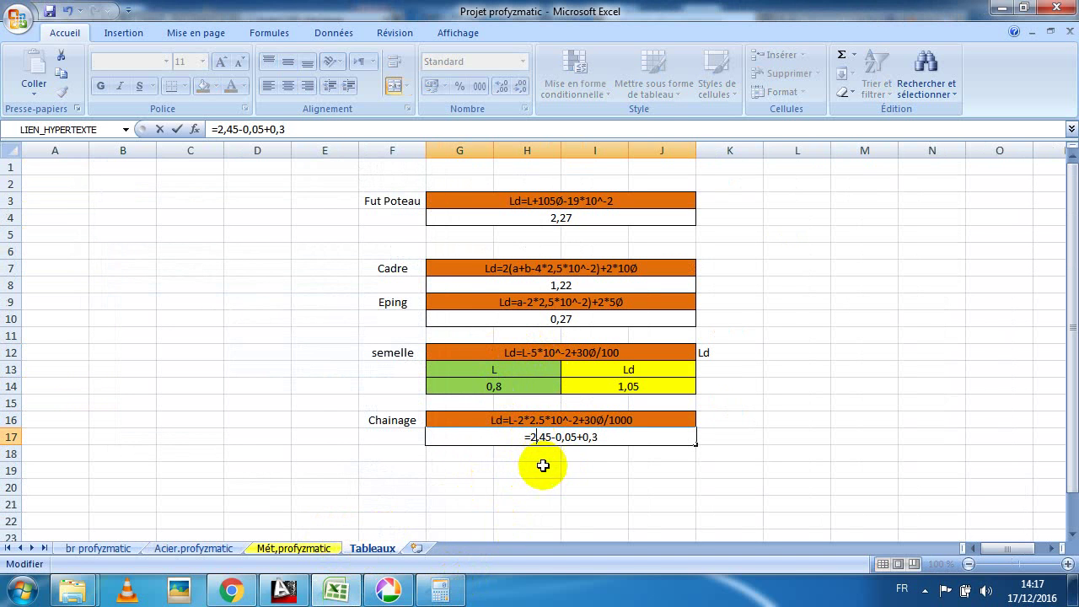
Remove the 0,05 cover deduction from the Chainage calculation so that it reads =2,45+0,3.
{"action": "left_click", "coordinate": [542, 468]}
{"action": "left_click", "coordinate": [563, 435]}
{"action": "double_click", "coordinate": [562, 435]}
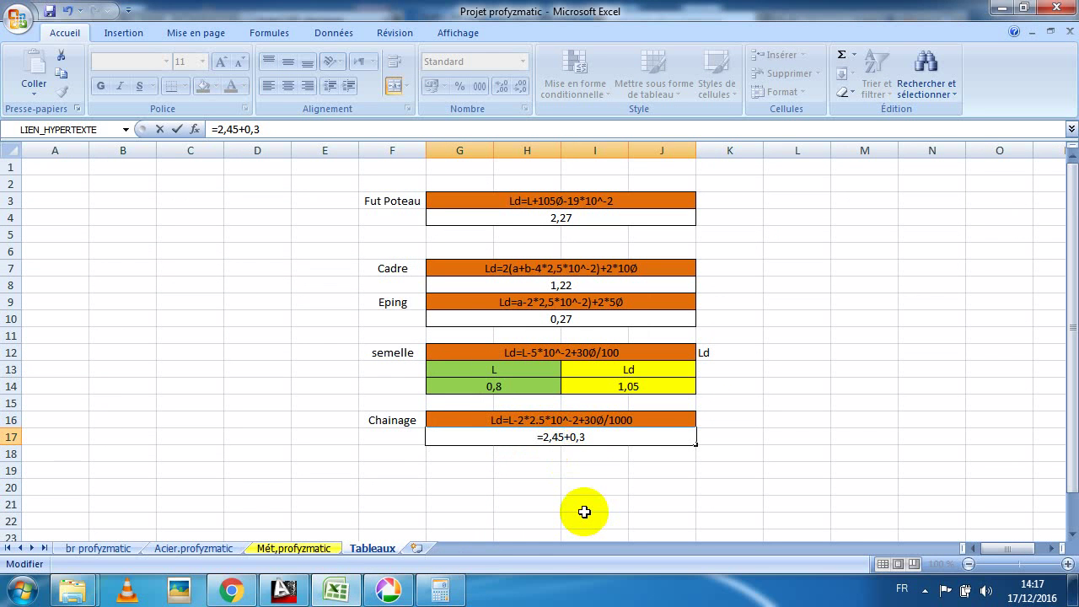
{"action": "key", "text": "Return"}
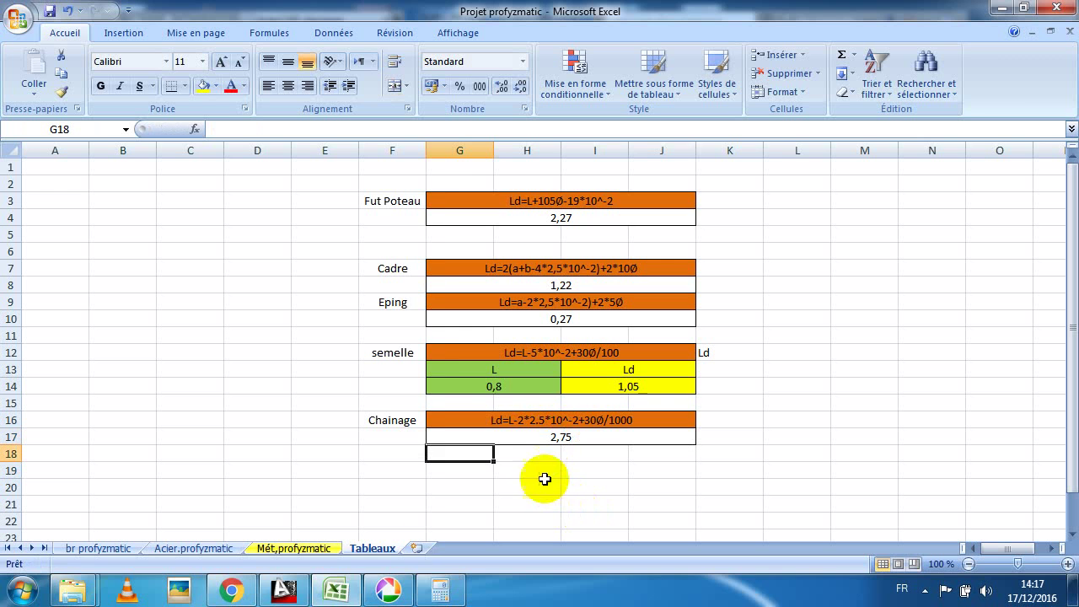
Switch to AutoCAD and examine the axis 1 chainage CH1 between axes A and B on the FONDATION plan.
{"action": "left_click", "coordinate": [342, 590]}
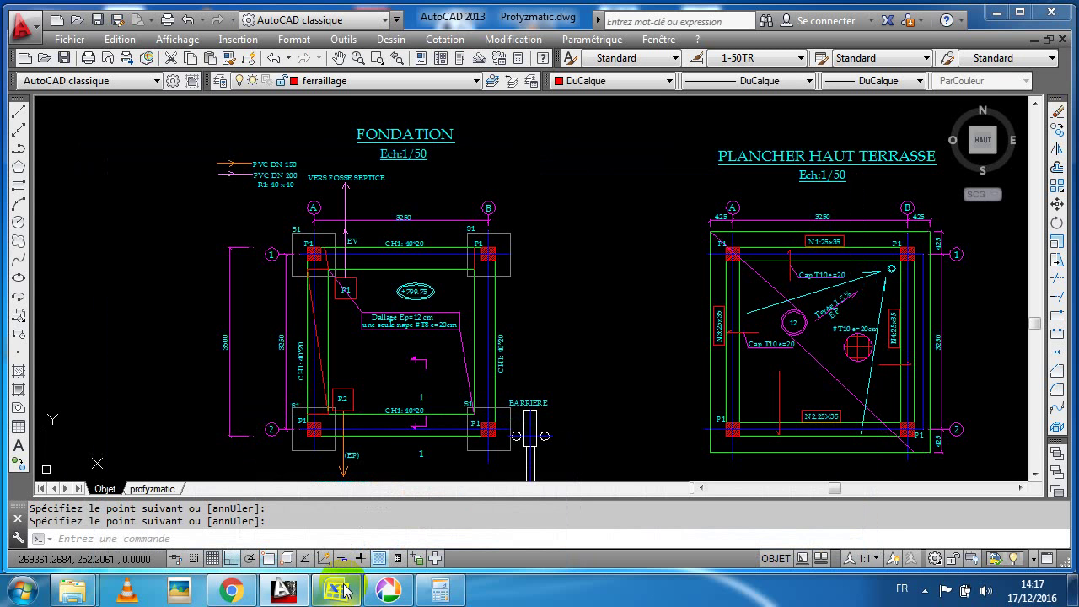
{"action": "scroll", "coordinate": [426, 261], "scroll_direction": "up", "scroll_amount": 4}
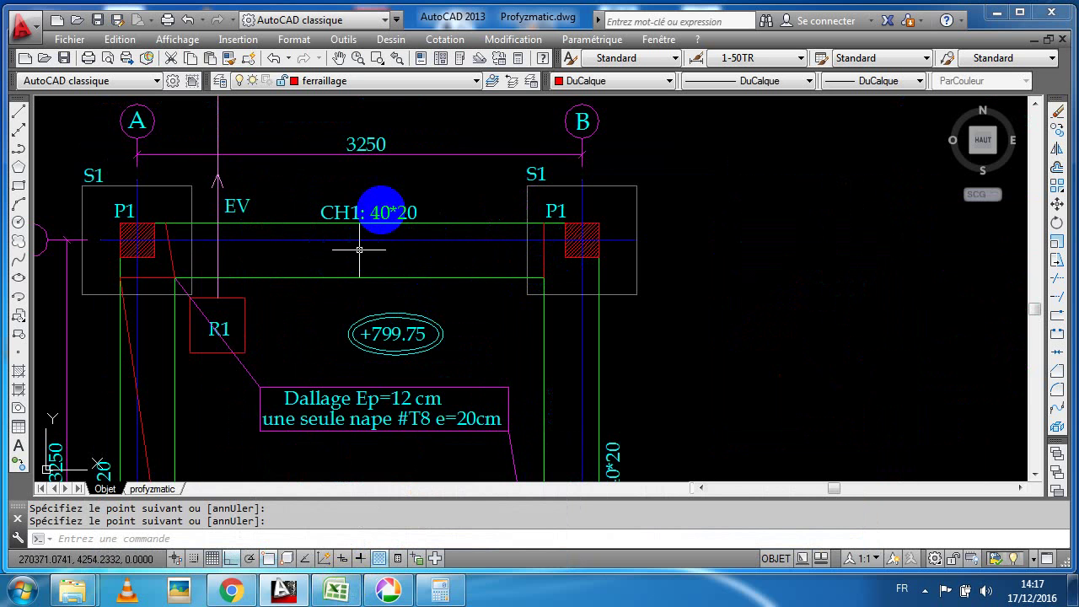
{"action": "left_click", "coordinate": [344, 593]}
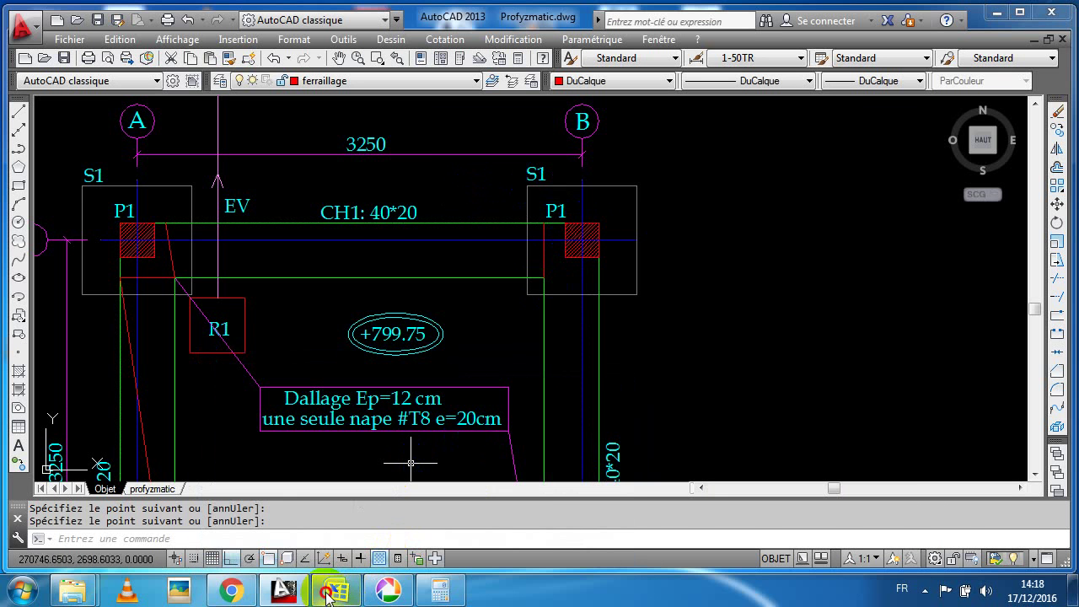
{"action": "left_click", "coordinate": [328, 593]}
{"action": "left_click", "coordinate": [200, 547]}
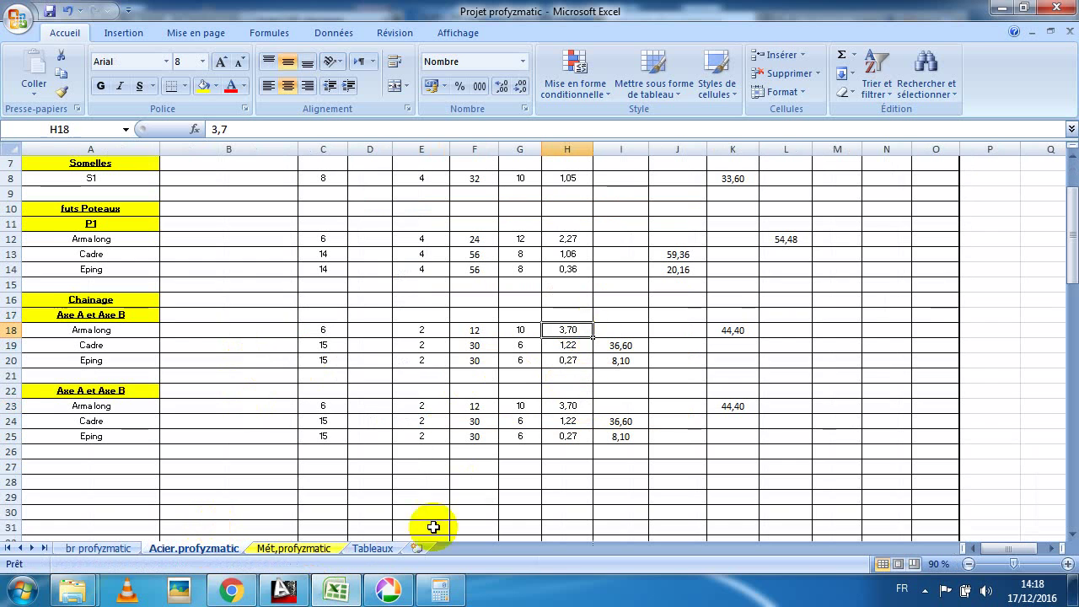
{"action": "left_click", "coordinate": [335, 593]}
{"action": "scroll", "coordinate": [548, 169], "scroll_direction": "down", "scroll_amount": 4}
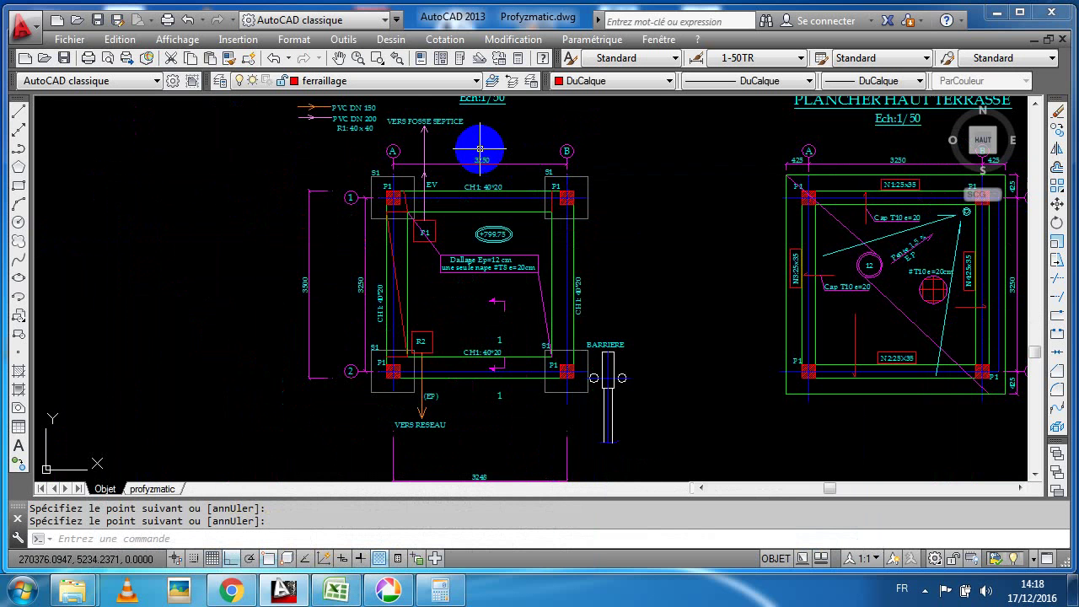
{"action": "scroll", "coordinate": [485, 177], "scroll_direction": "up", "scroll_amount": 2}
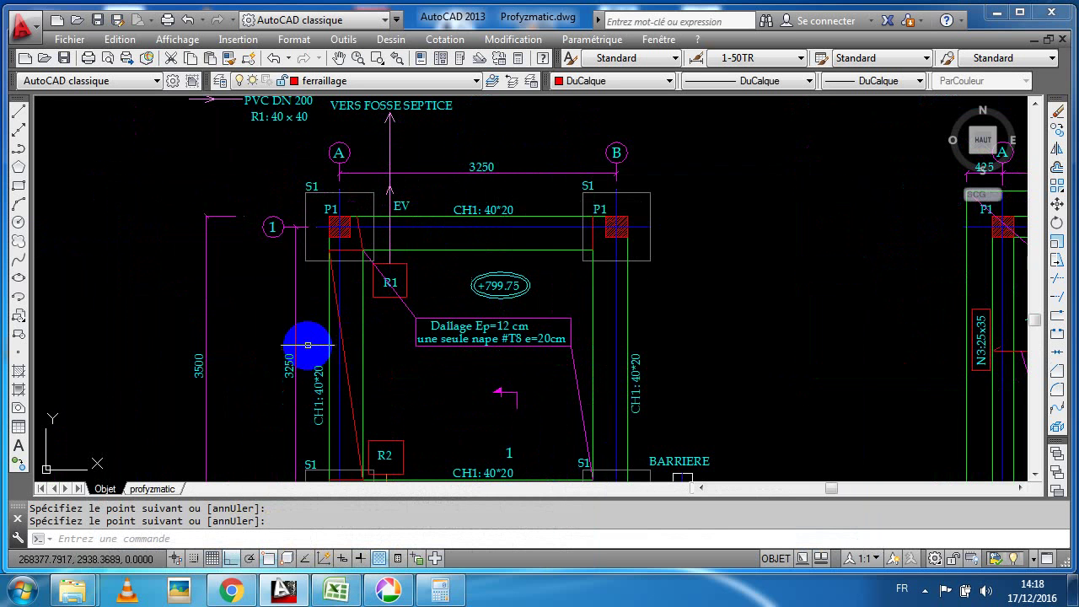
{"action": "scroll", "coordinate": [579, 205], "scroll_direction": "up", "scroll_amount": 2}
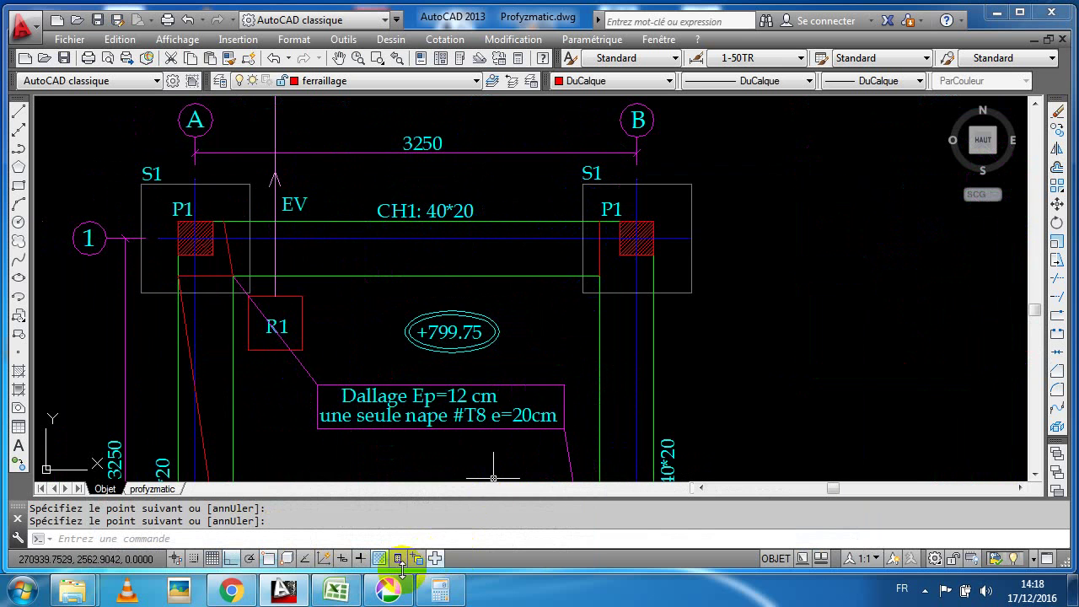
Return to Excel's Acier.profyzmatic sheet and check the Axe A et Axe B Cadre and Eping total formulas alongside the FONDATION plan.
{"action": "left_click", "coordinate": [351, 591]}
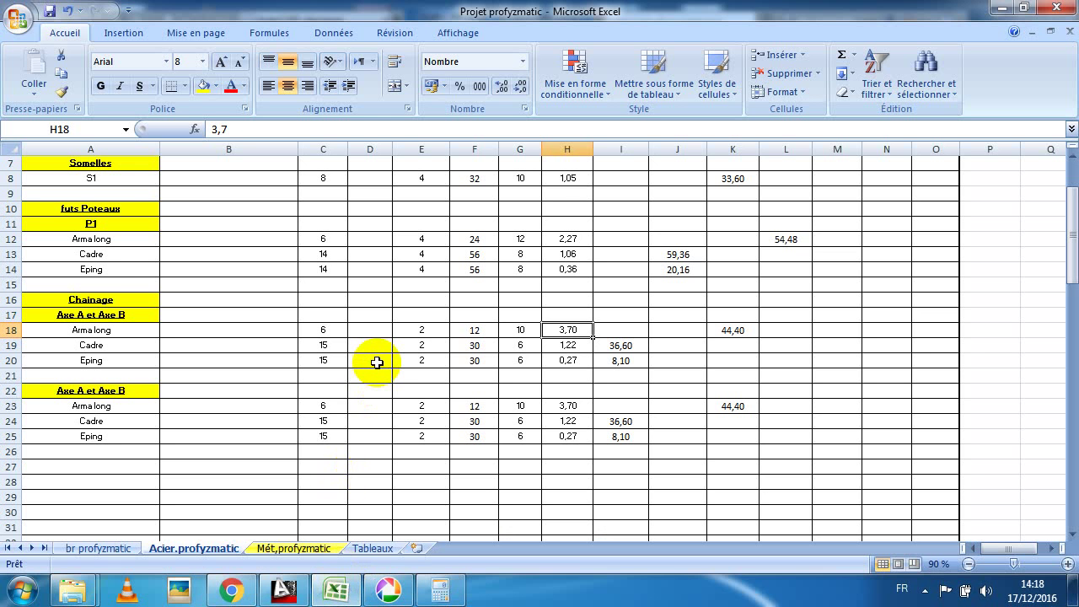
{"action": "scroll", "coordinate": [377, 363], "scroll_direction": "down", "scroll_amount": 1}
{"action": "left_click", "coordinate": [561, 361]}
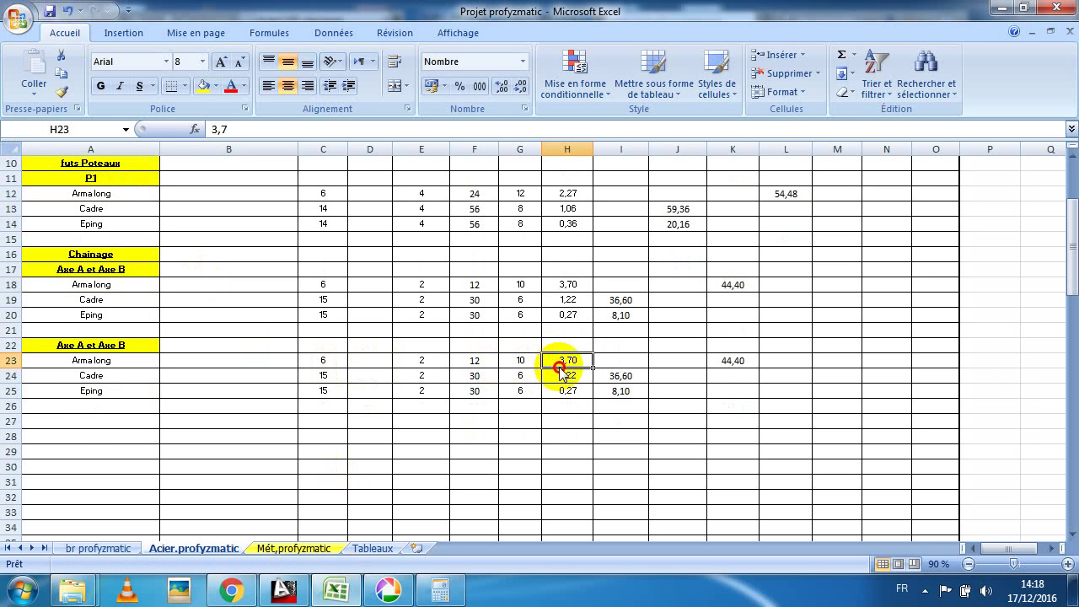
{"action": "left_click", "coordinate": [616, 298]}
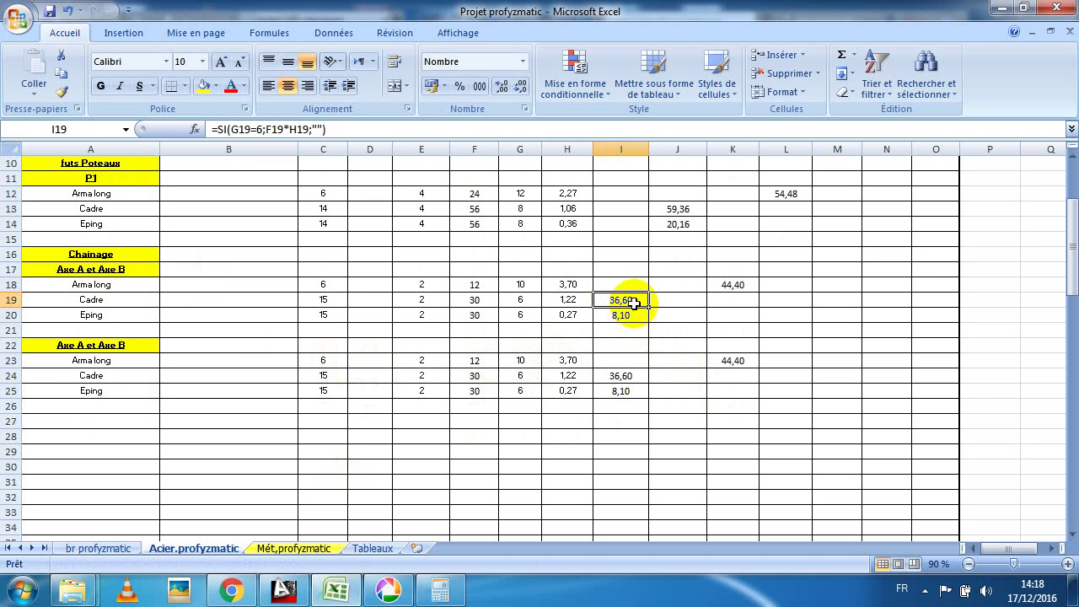
{"action": "left_click", "coordinate": [607, 316]}
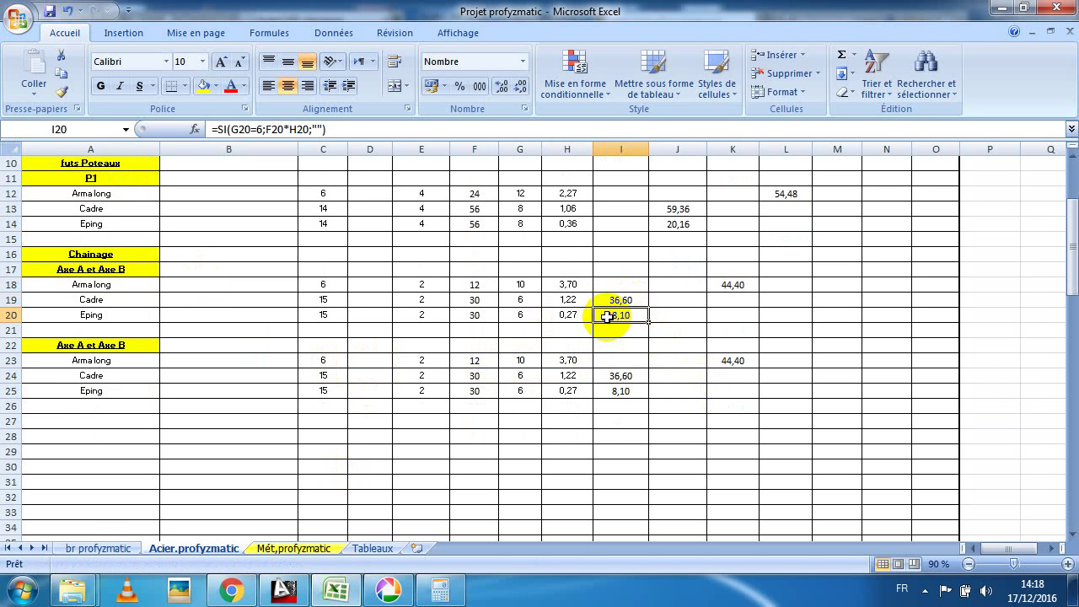
{"action": "left_click", "coordinate": [284, 590]}
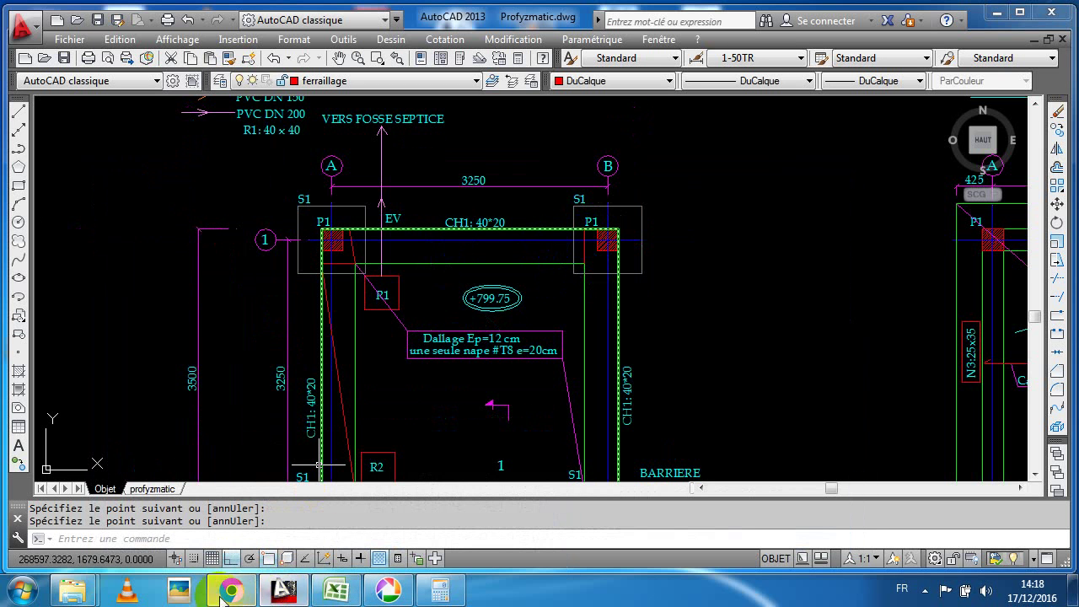
{"action": "left_click", "coordinate": [338, 590]}
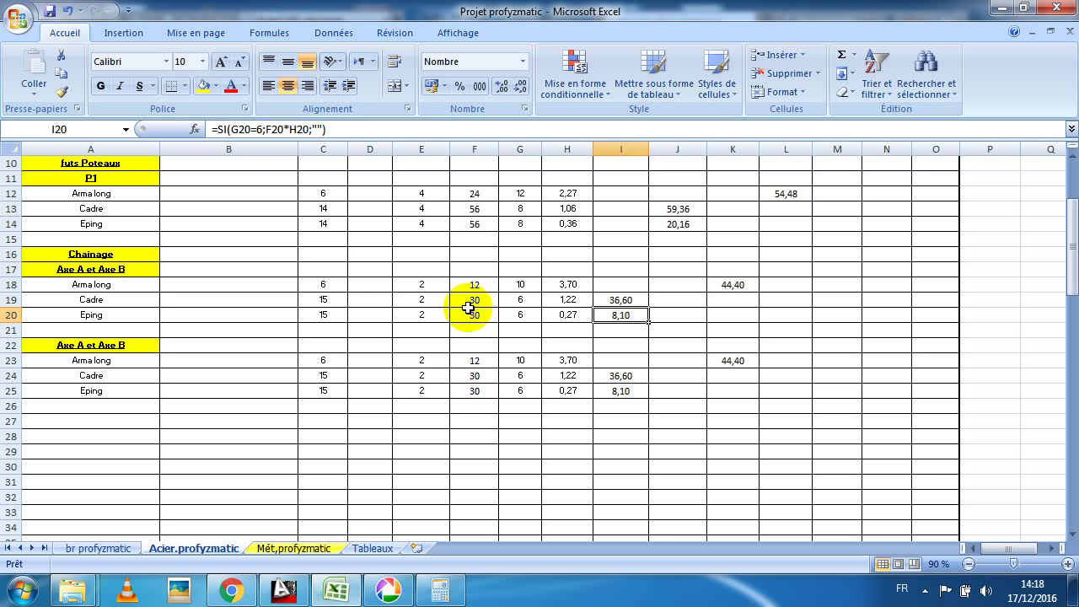
Rename the heading of the second Chainage block in A22 as "Axe 1 et Axe 2".
{"action": "double_click", "coordinate": [80, 346]}
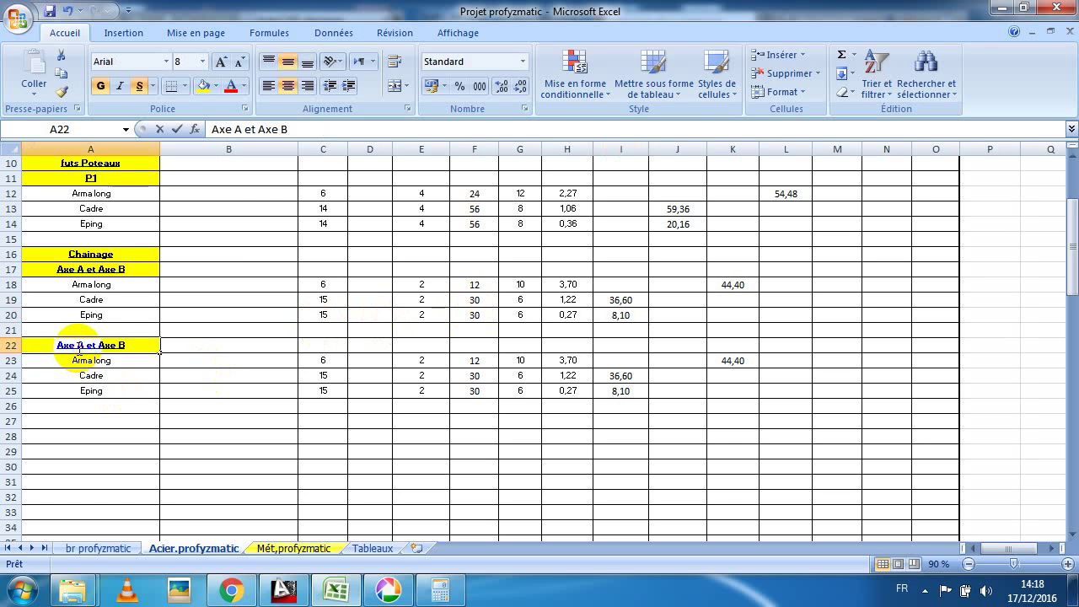
{"action": "double_click", "coordinate": [86, 349]}
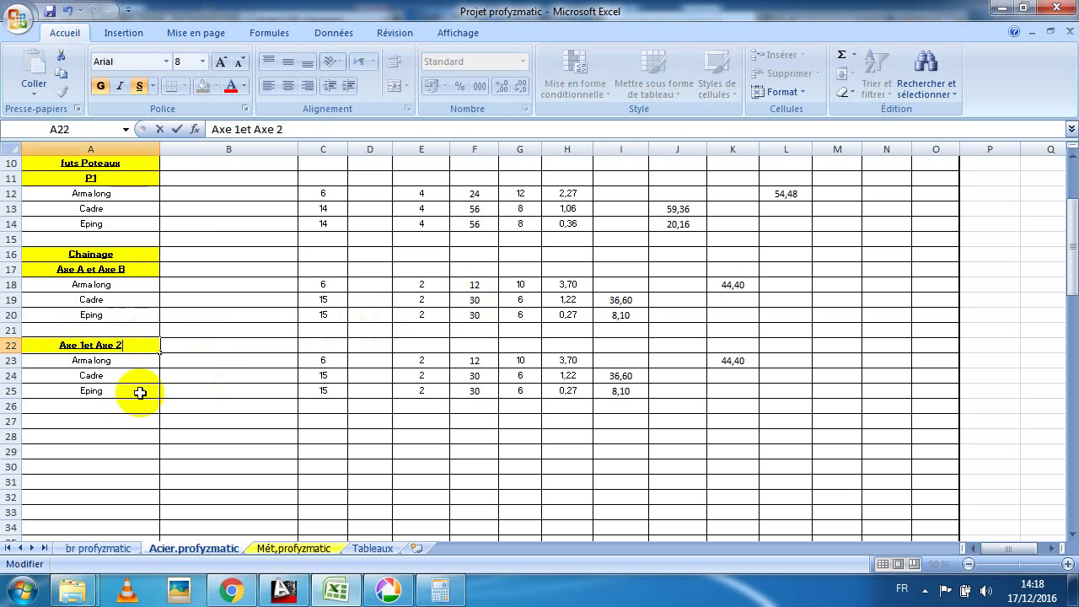
{"action": "left_click", "coordinate": [114, 448]}
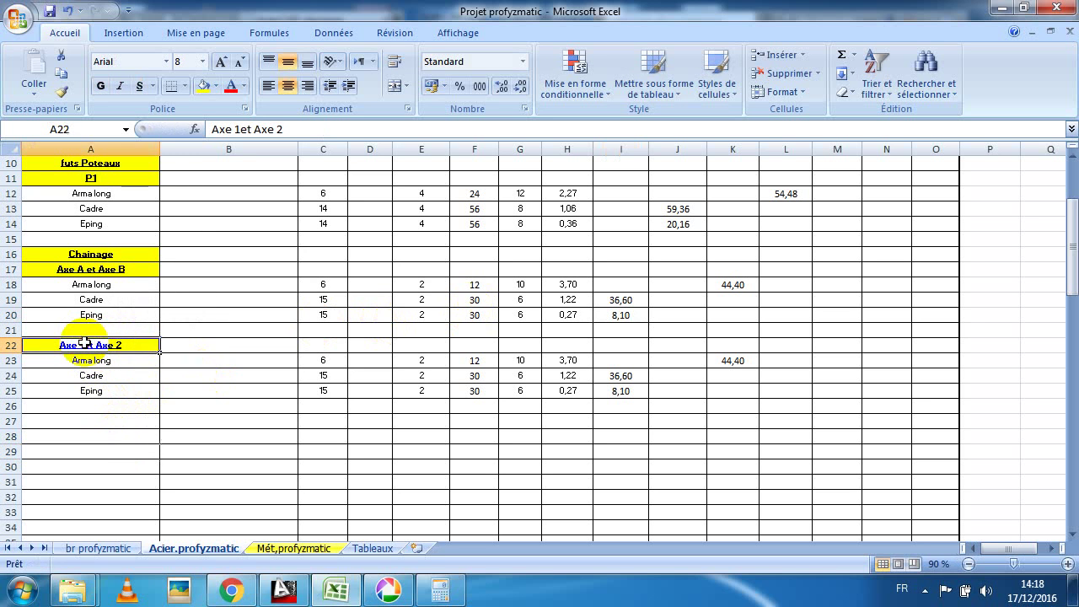
{"action": "double_click", "coordinate": [88, 344]}
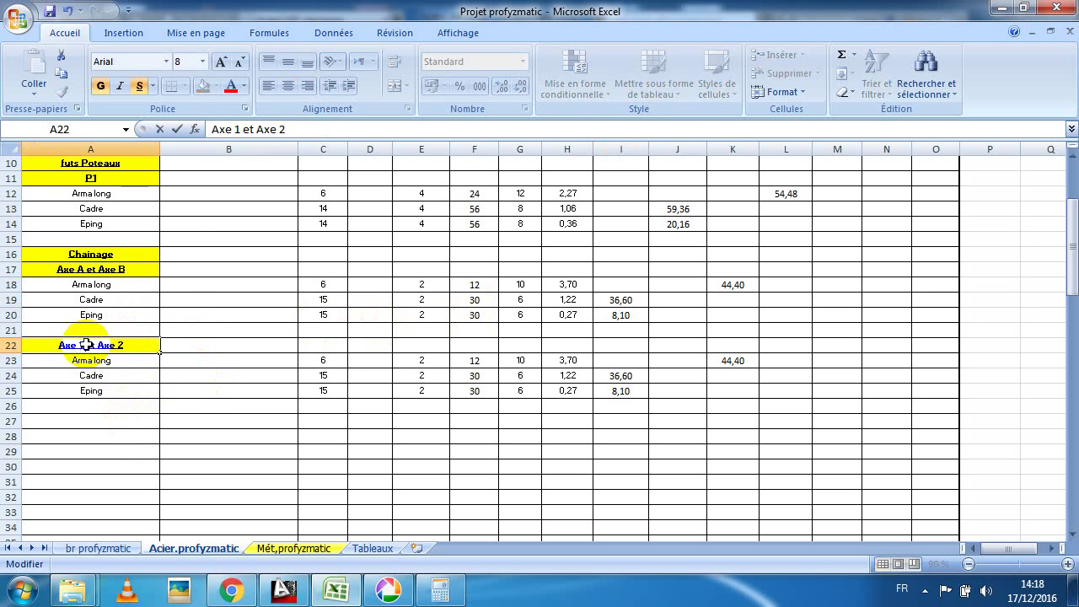
{"action": "key", "text": "Return"}
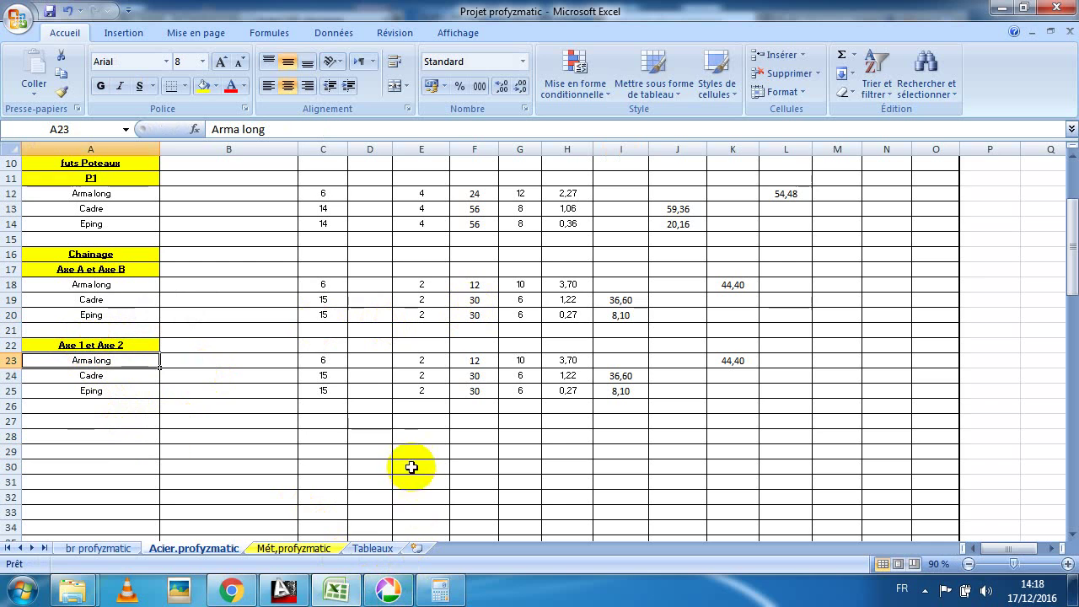
{"action": "left_click", "coordinate": [348, 588]}
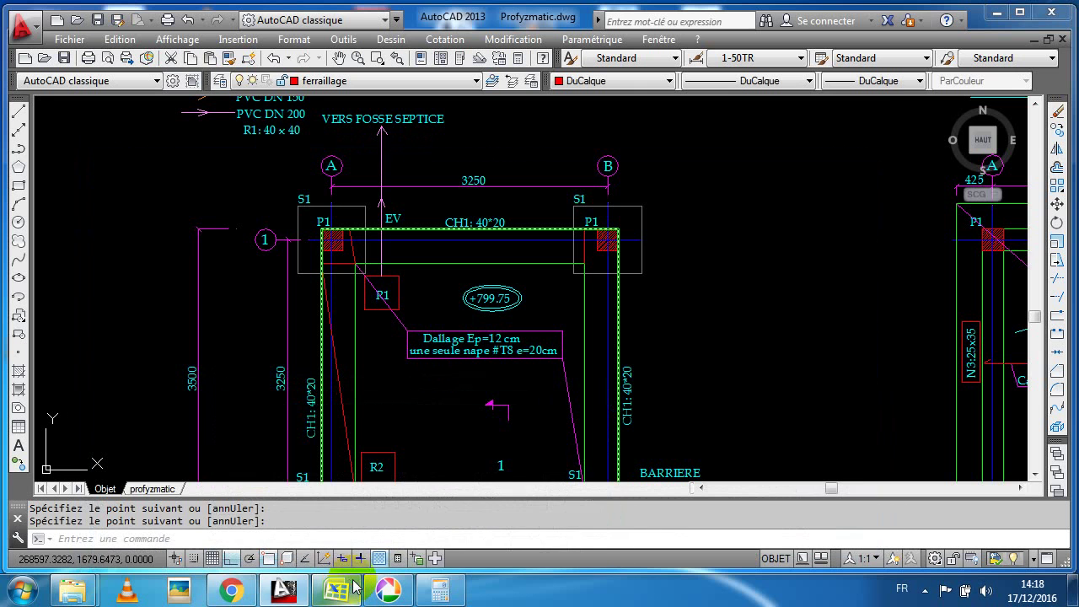
{"action": "left_click", "coordinate": [339, 588]}
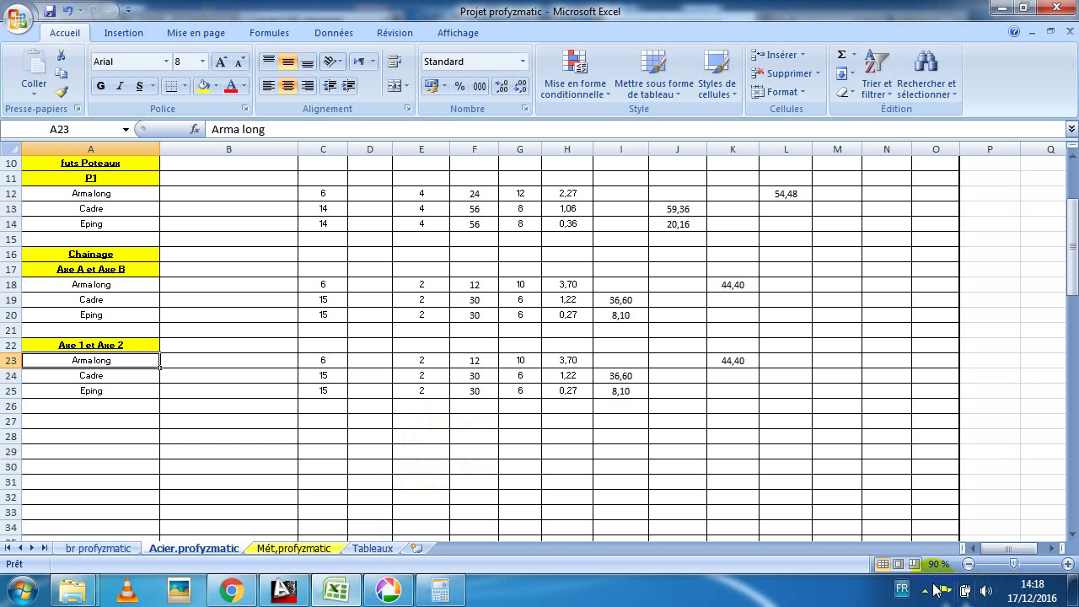